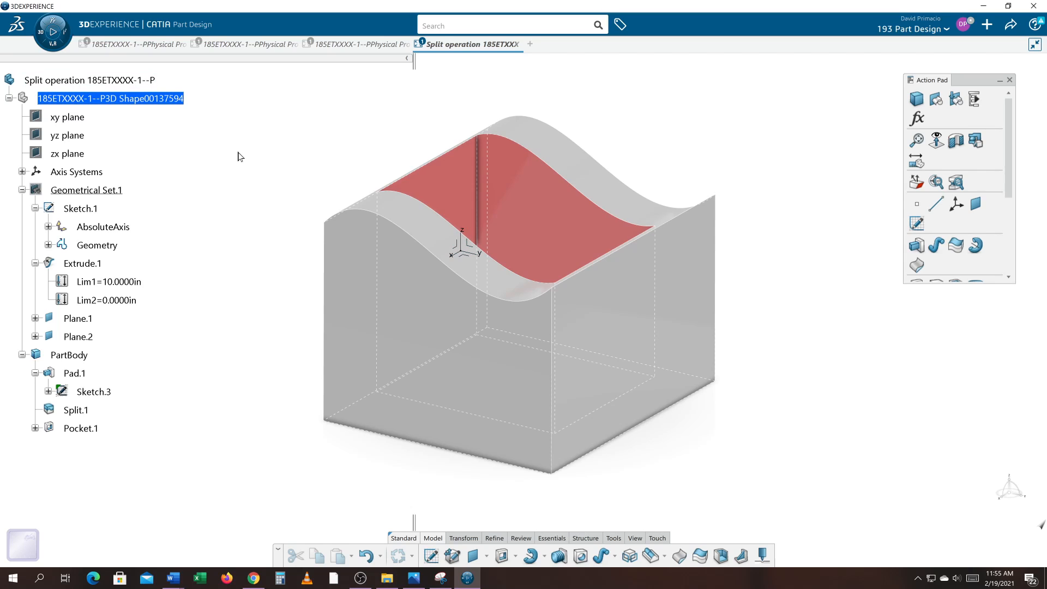
Create a new 3D part with the Generative Wireframe & Surface app in a separate tab.
left_click(530, 44)
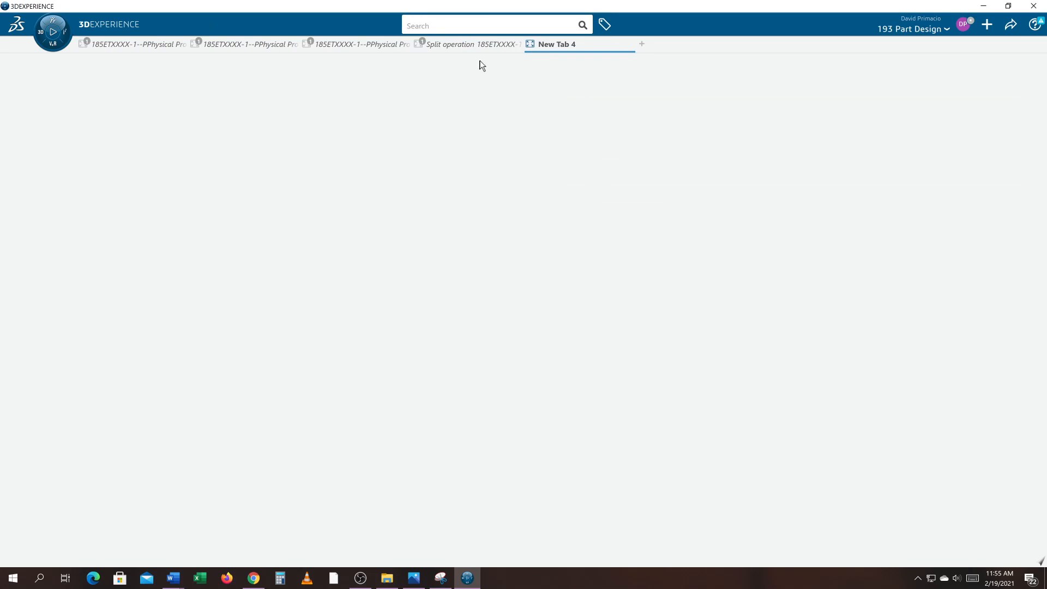
left_click(43, 40)
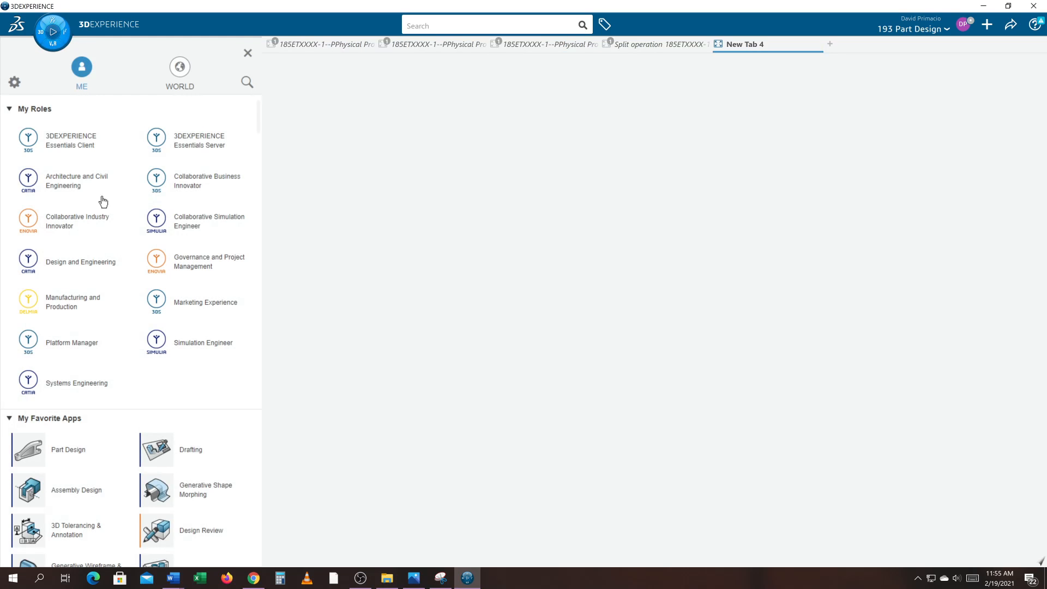
scroll(133, 507, "down", 3)
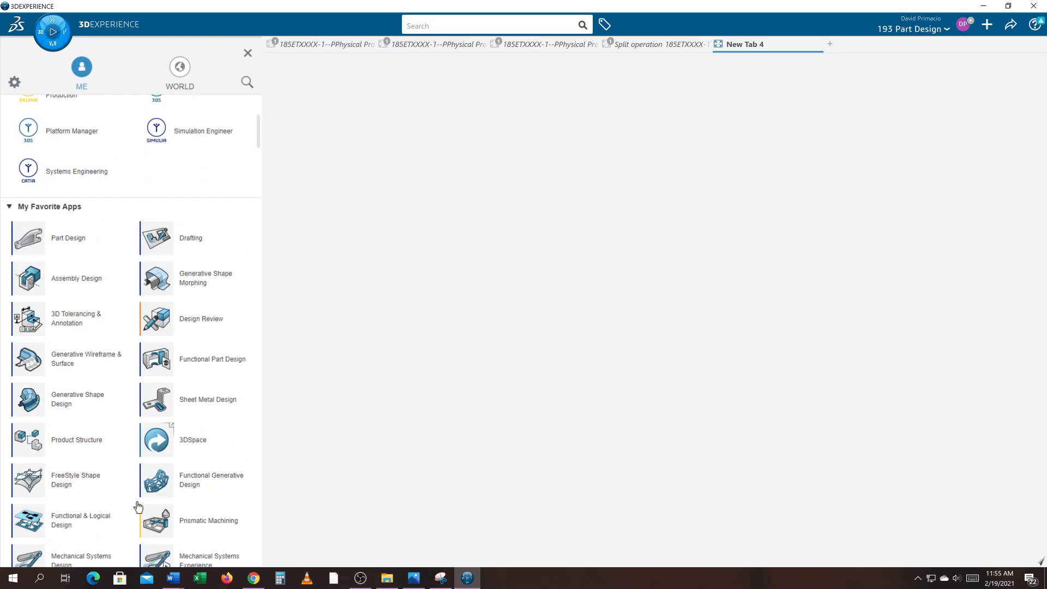
left_click(29, 359)
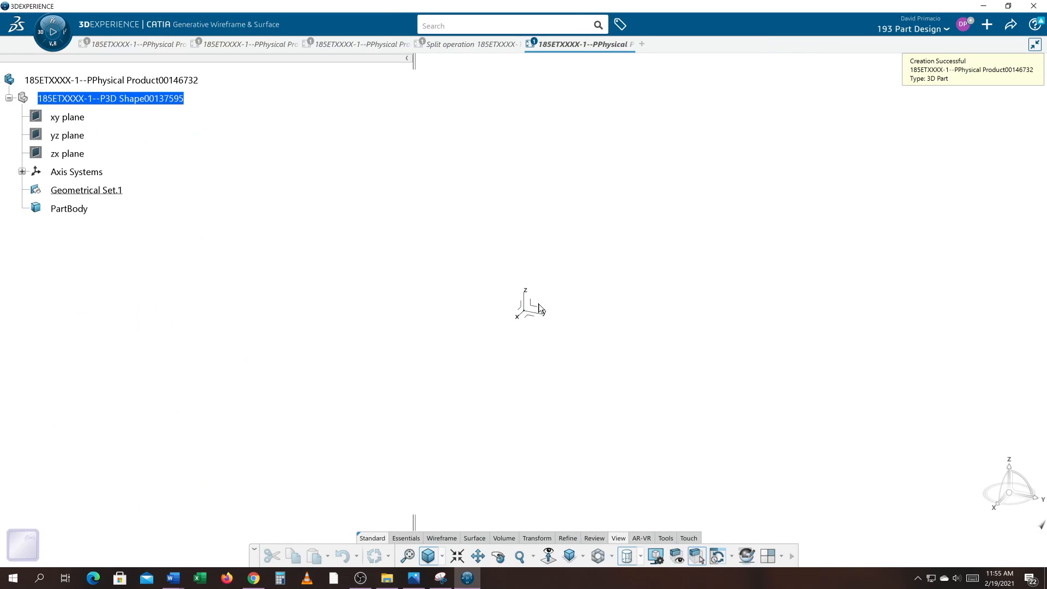
Sketch an open S-shaped spline through four points on the yz plane, about 10 in wide, and exit the sketch.
left_click(533, 307)
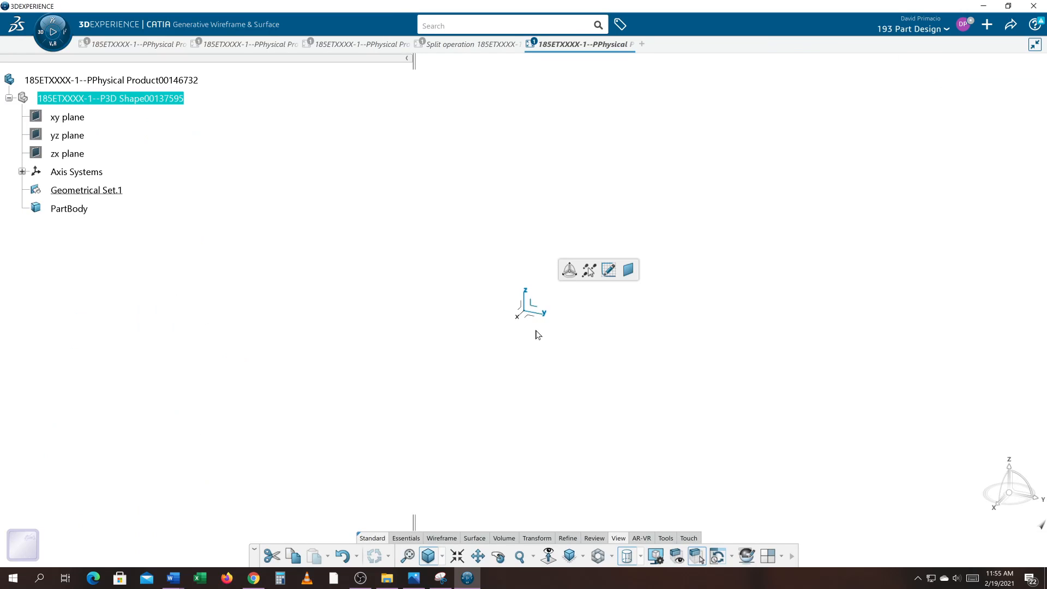
left_click(608, 270)
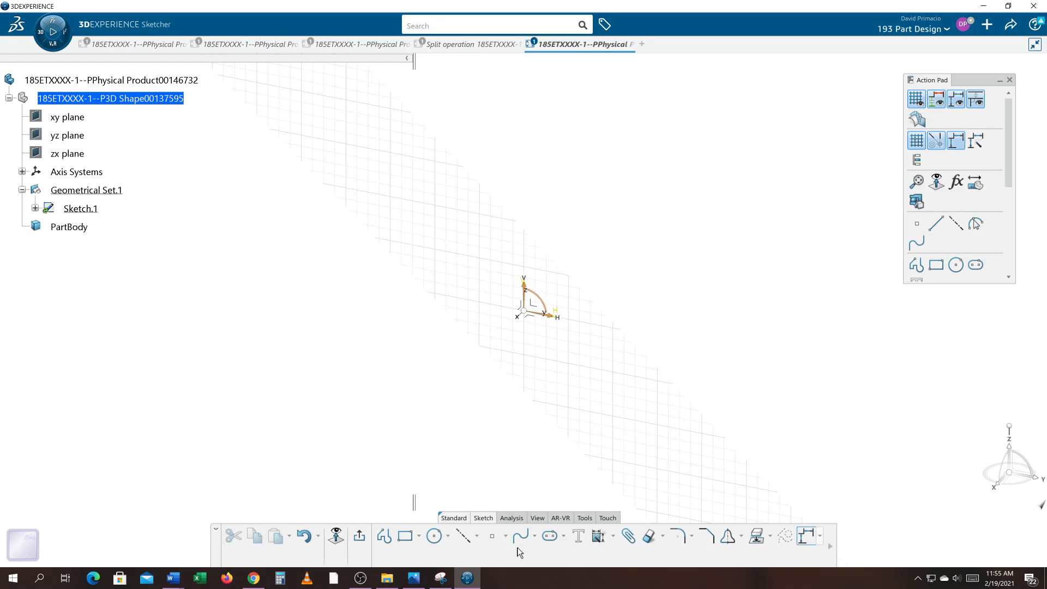
left_click(516, 538)
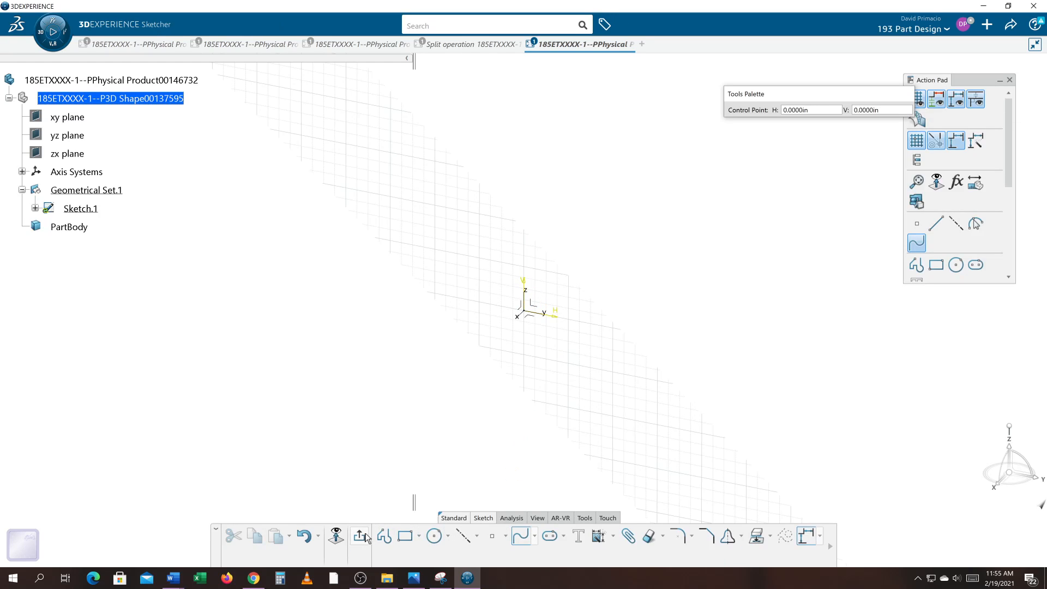
left_click(336, 539)
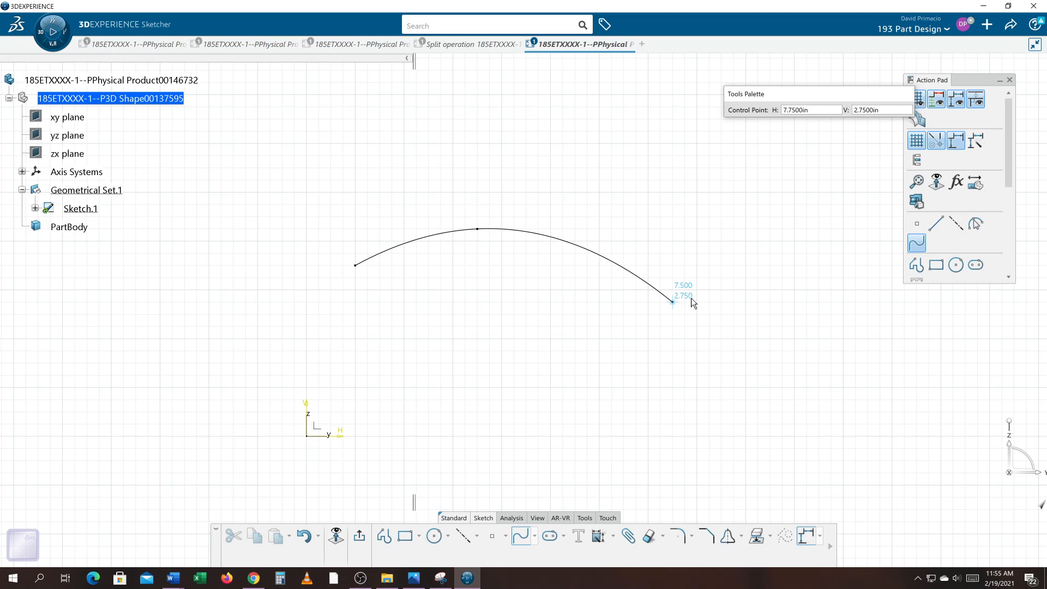
left_click(709, 299)
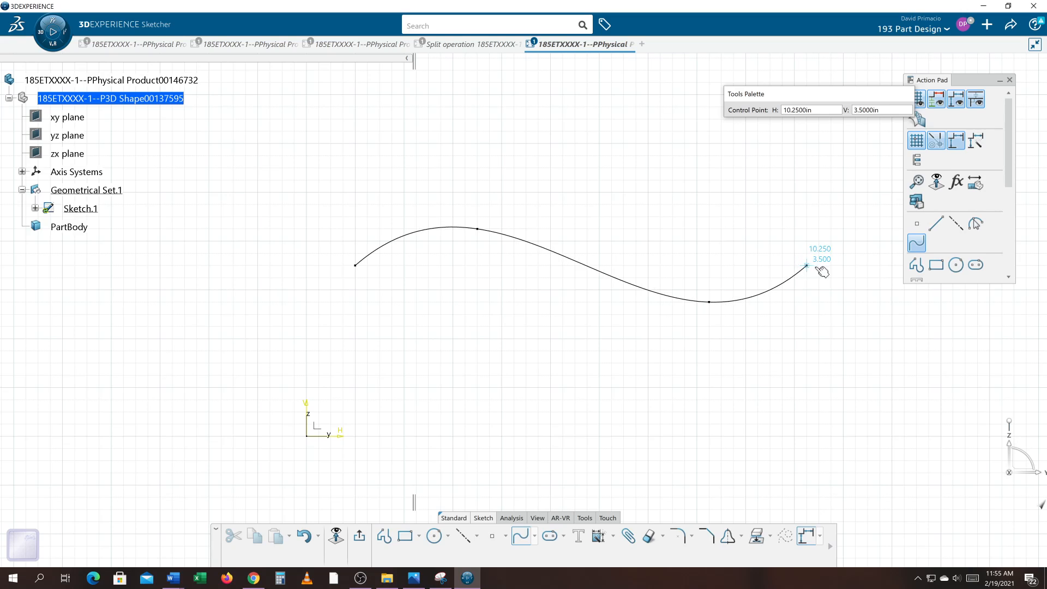
left_click(843, 265)
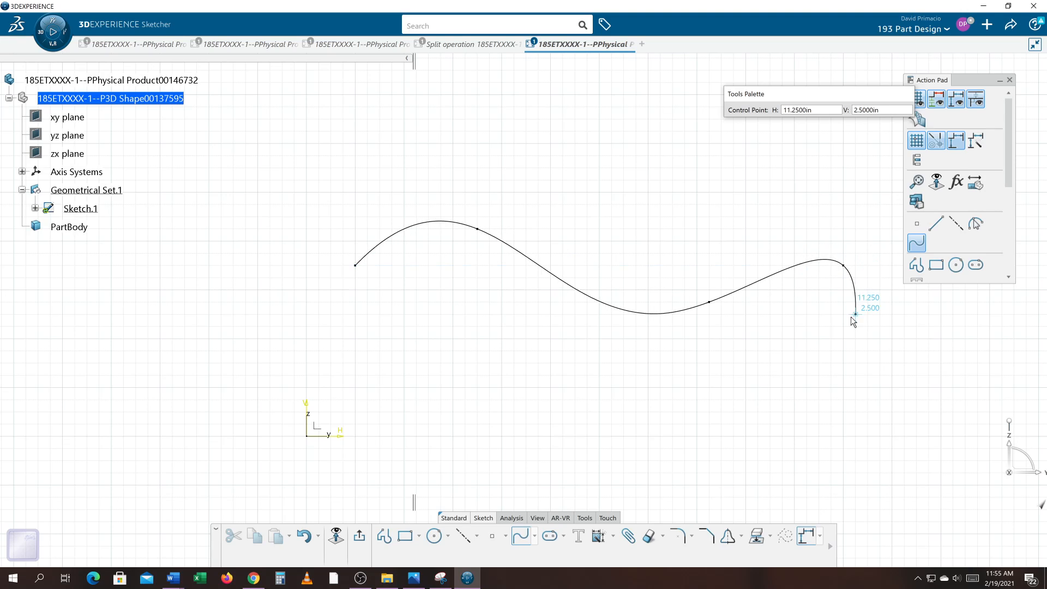
key("Escape")
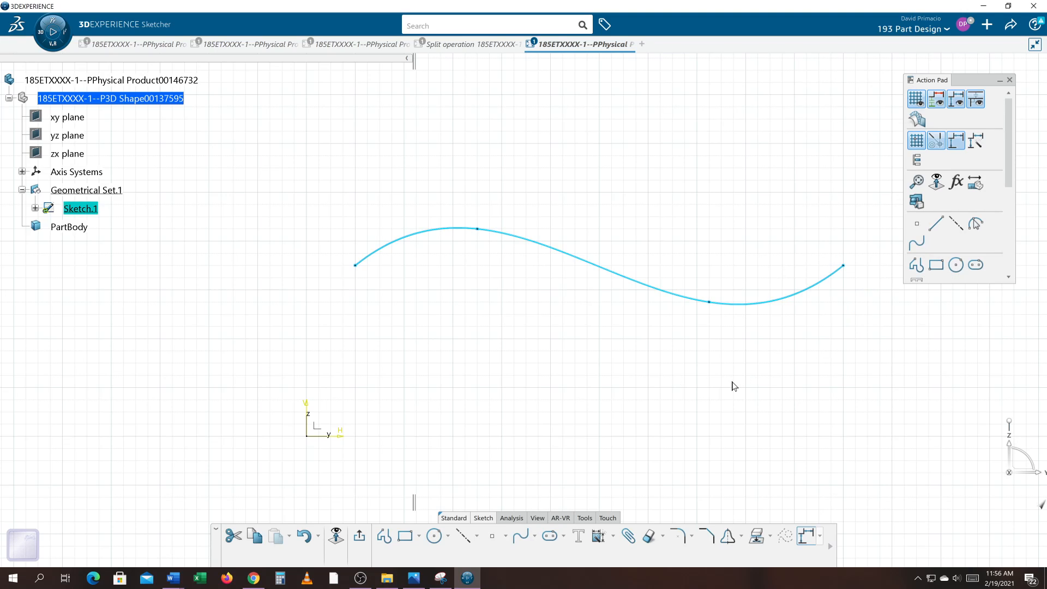
left_click(360, 537)
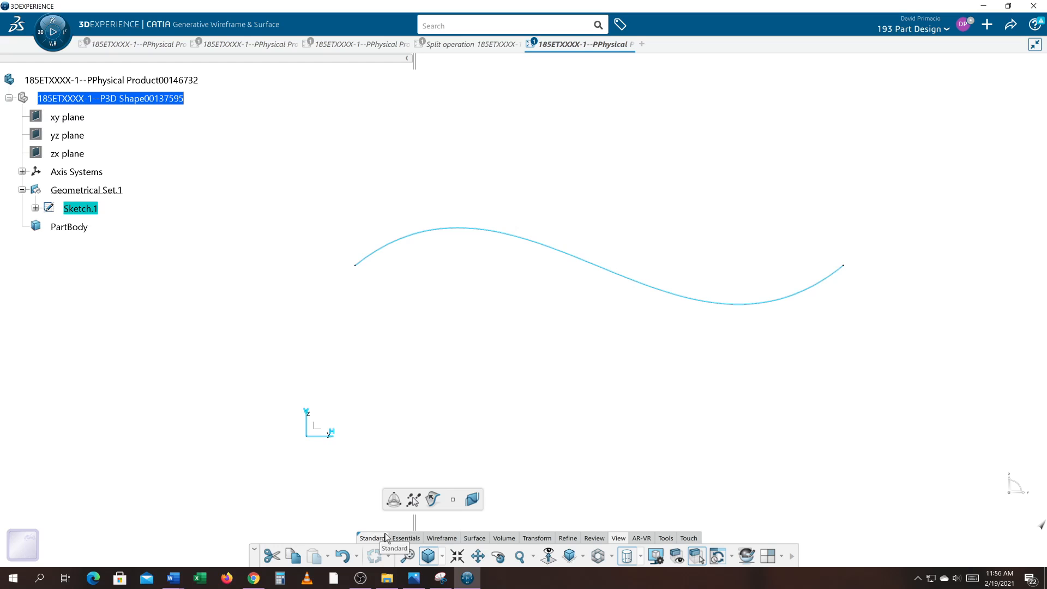
Extrude the spline sketch into a surface with a first limit length of 10 in.
left_click(570, 556)
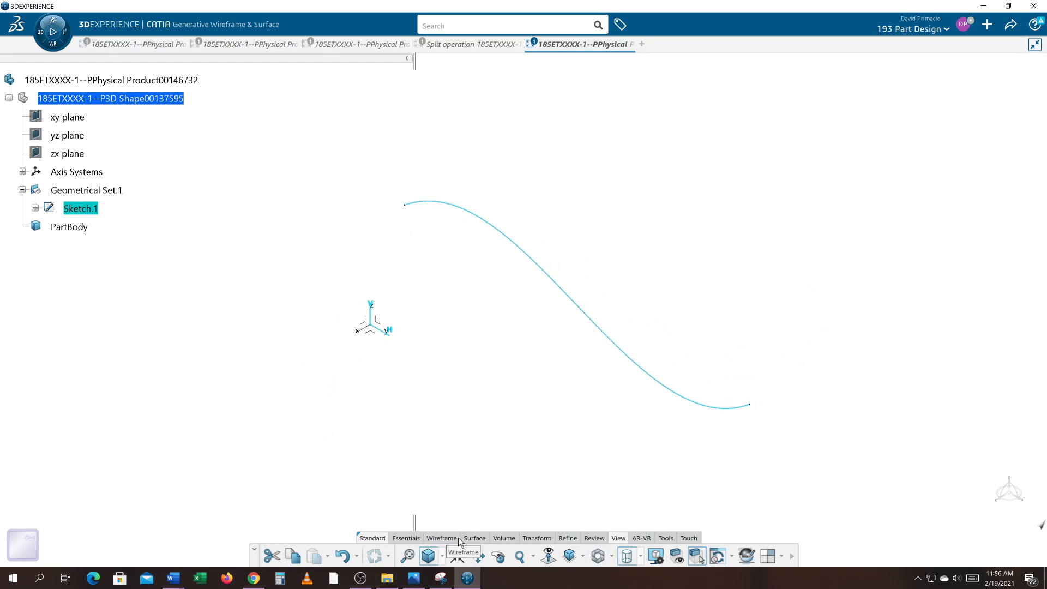
left_click(474, 538)
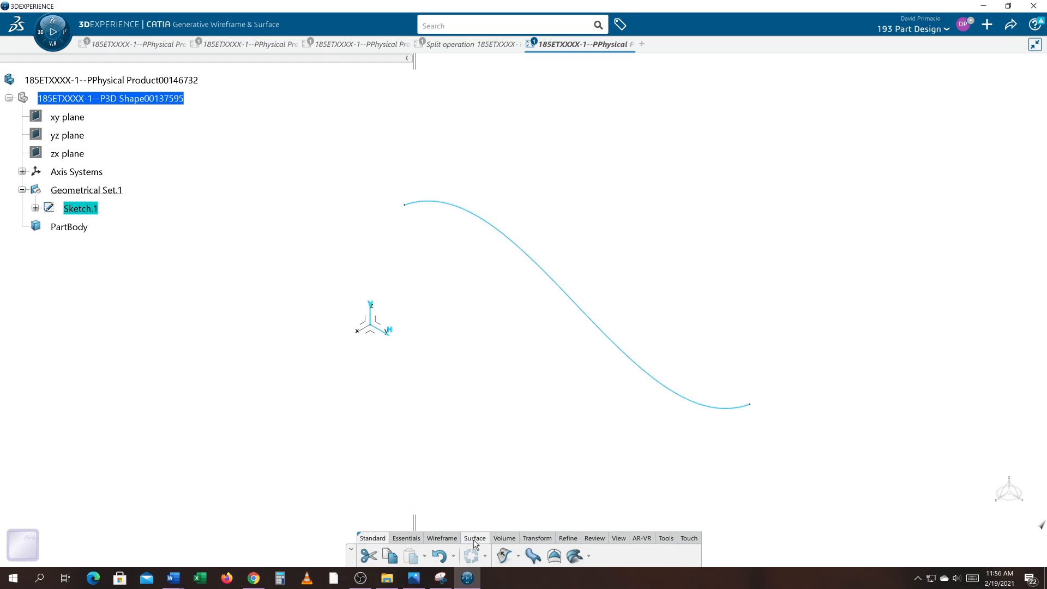
left_click(506, 560)
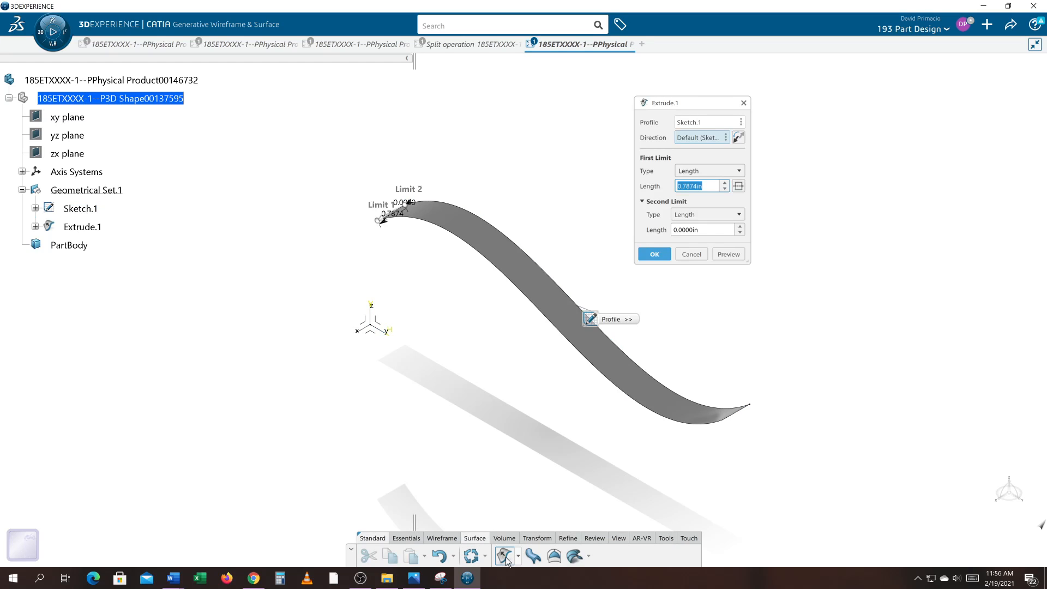
type("10")
left_click(656, 254)
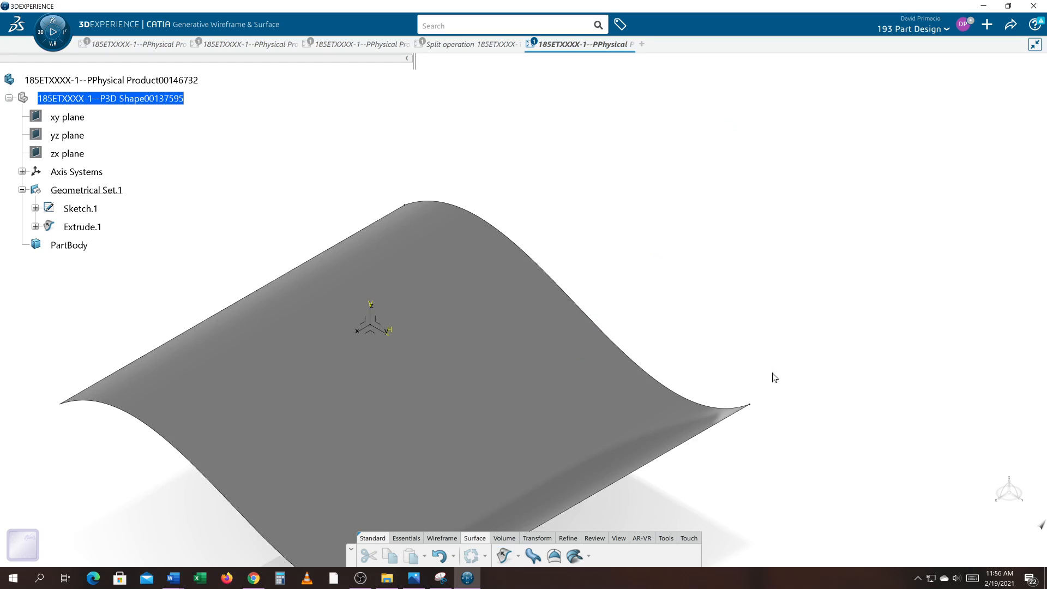
middle_click_drag(767, 474, 860, 334)
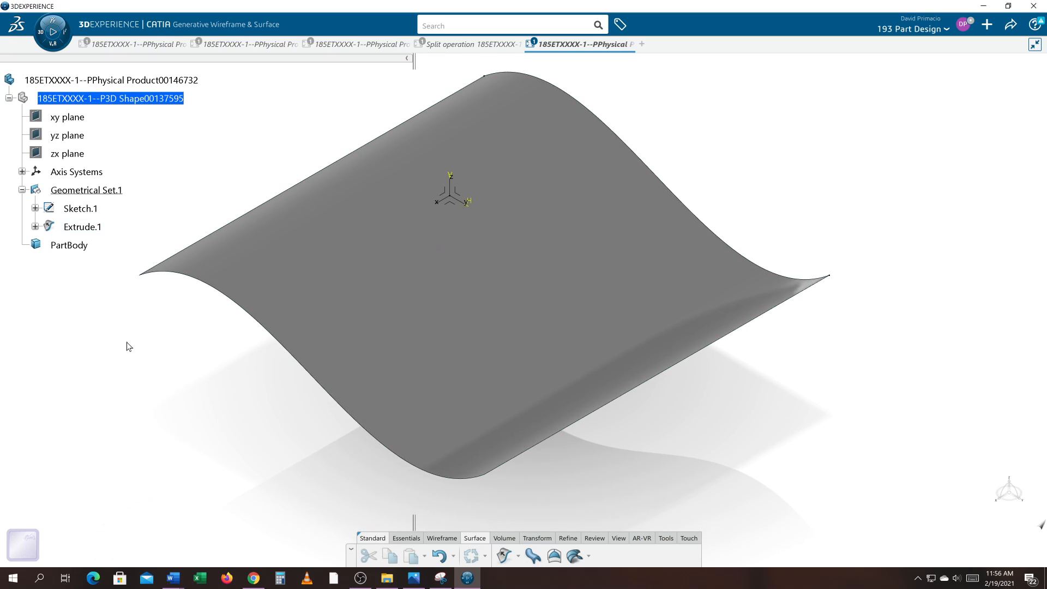
Rename the geometrical set containing the spline sketch and extruded surface as TOP SURFACE.
left_click(98, 189)
right_click(98, 189)
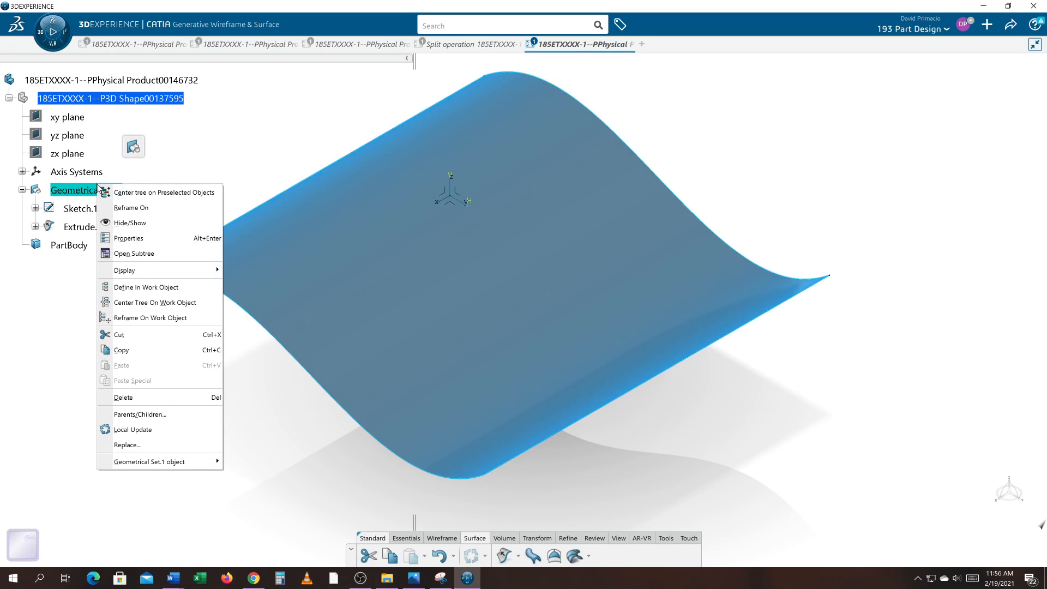
left_click(103, 243)
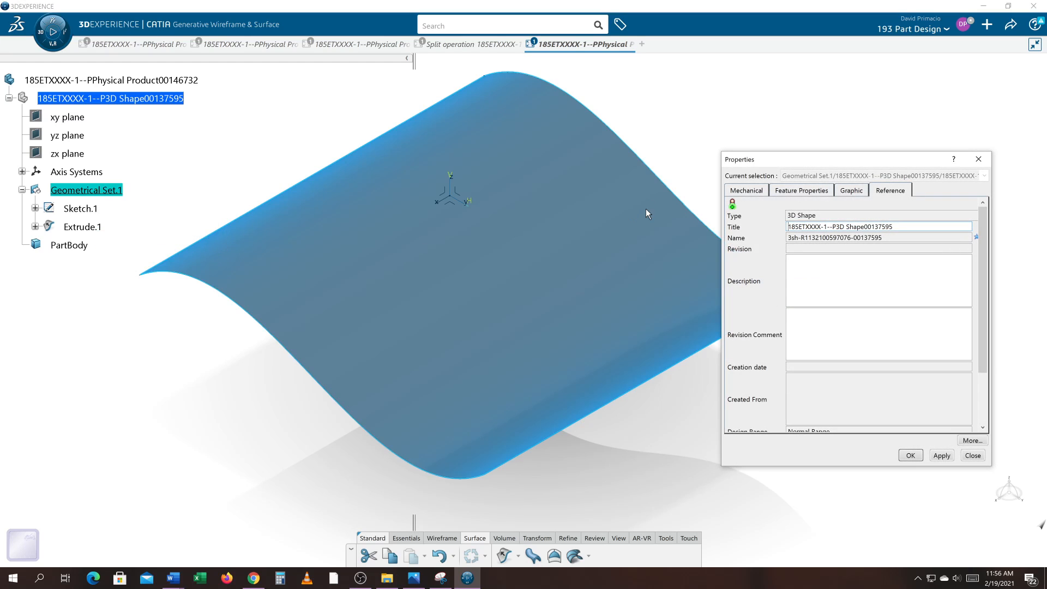
left_click(802, 190)
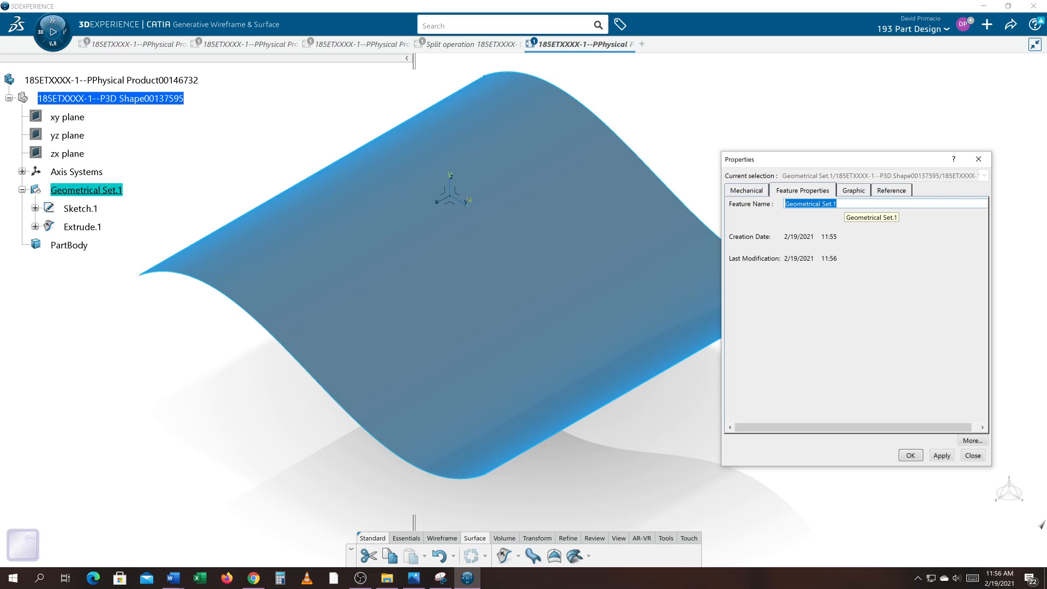
key("Caps_Lock")
type("TOP SURF")
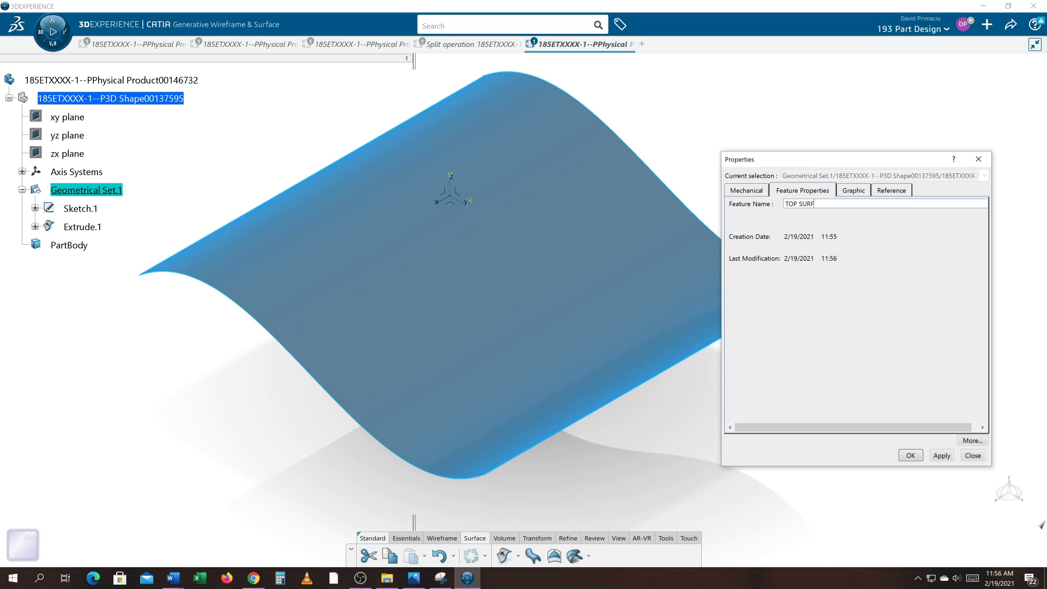
type("ACE")
key("Return")
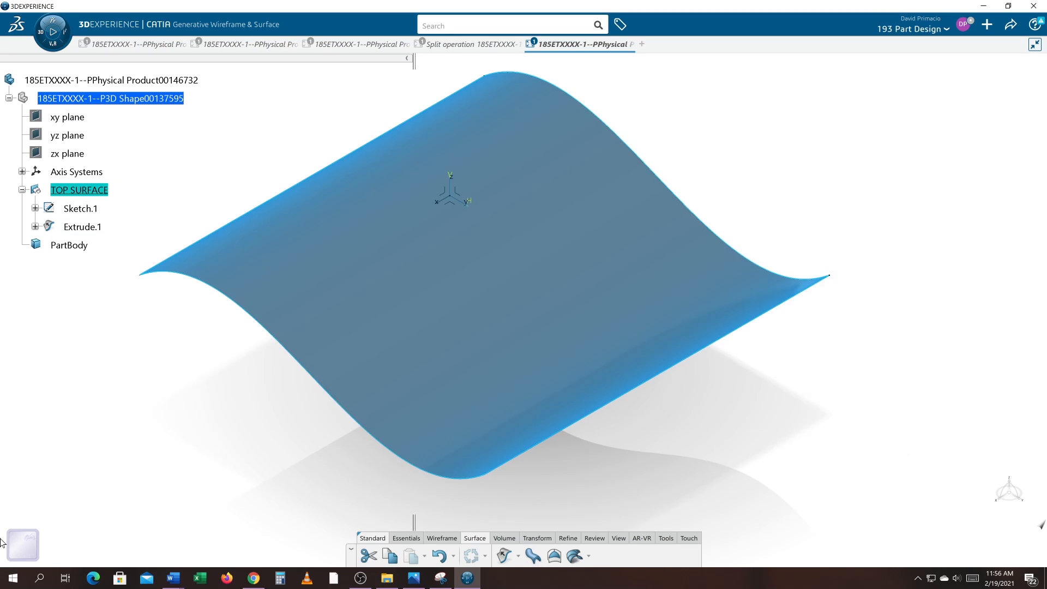
left_click(91, 101)
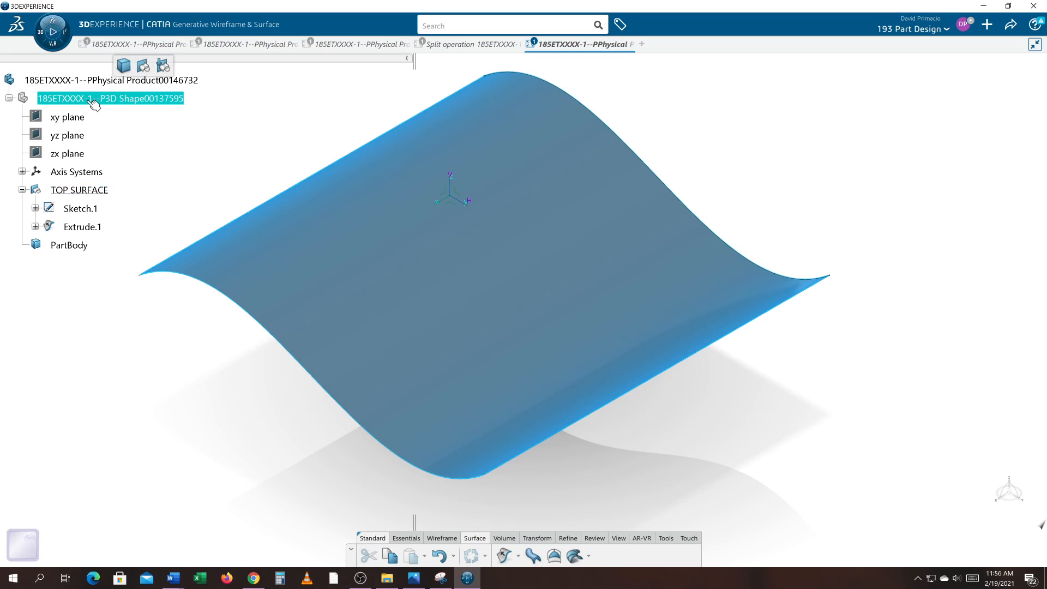
left_click(125, 67)
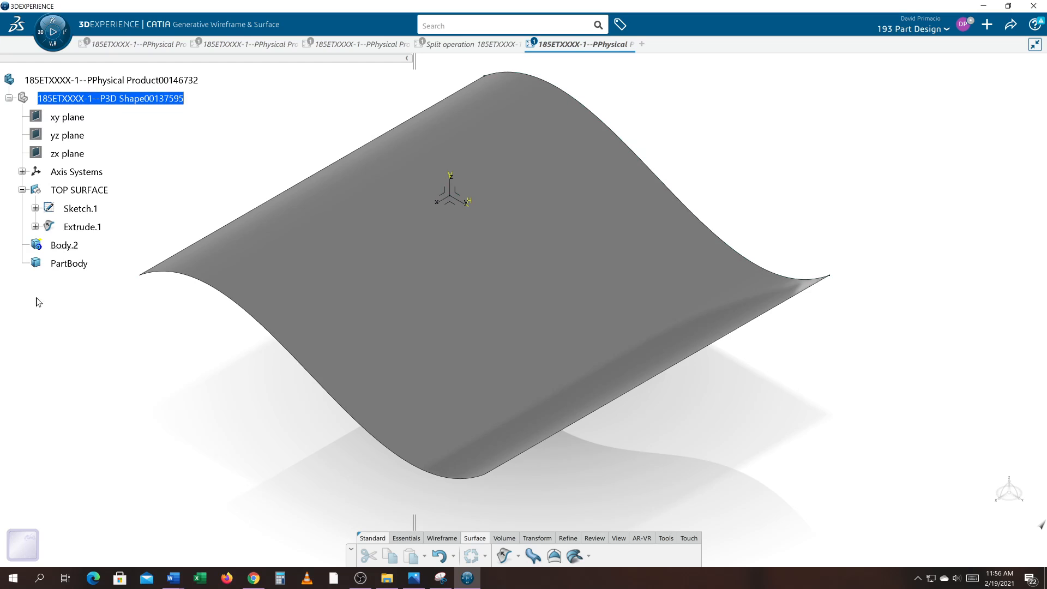
key("ctrl+z")
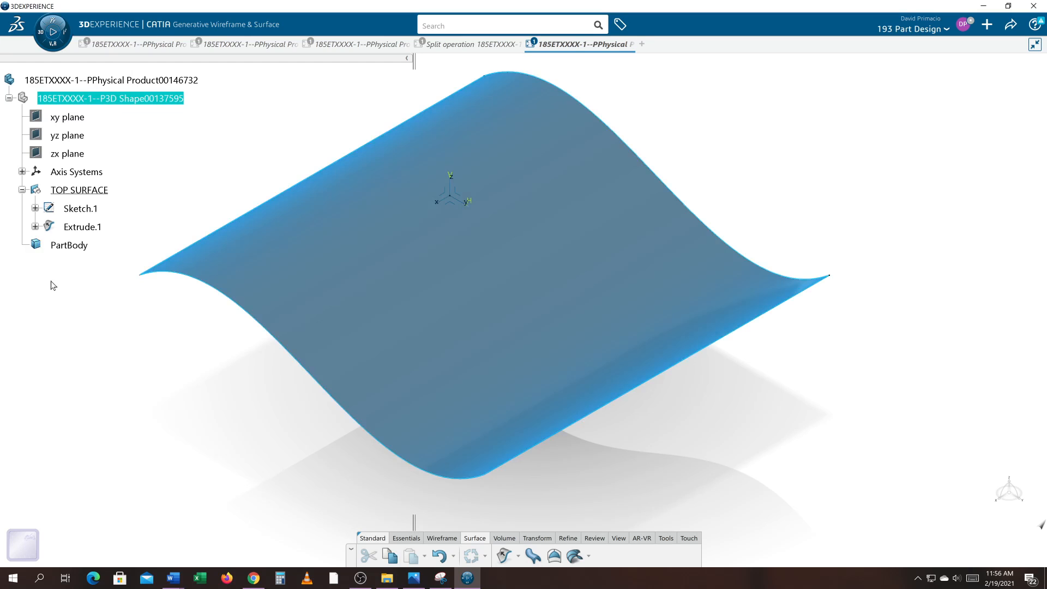
Insert a second geometrical set into the 3D shape and name it SOLID CONSTR.
left_click(112, 96)
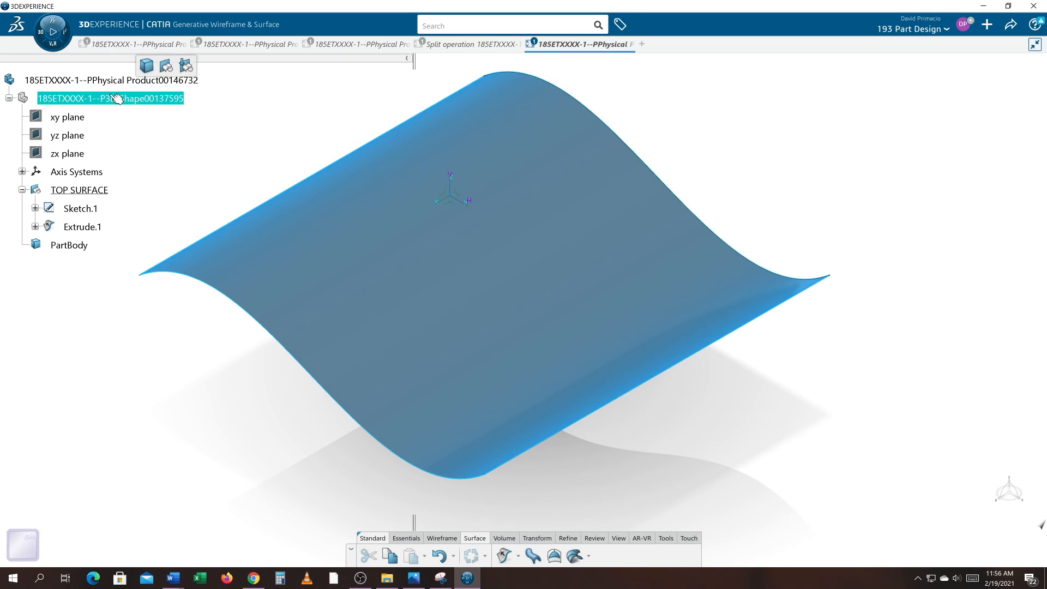
left_click(167, 66)
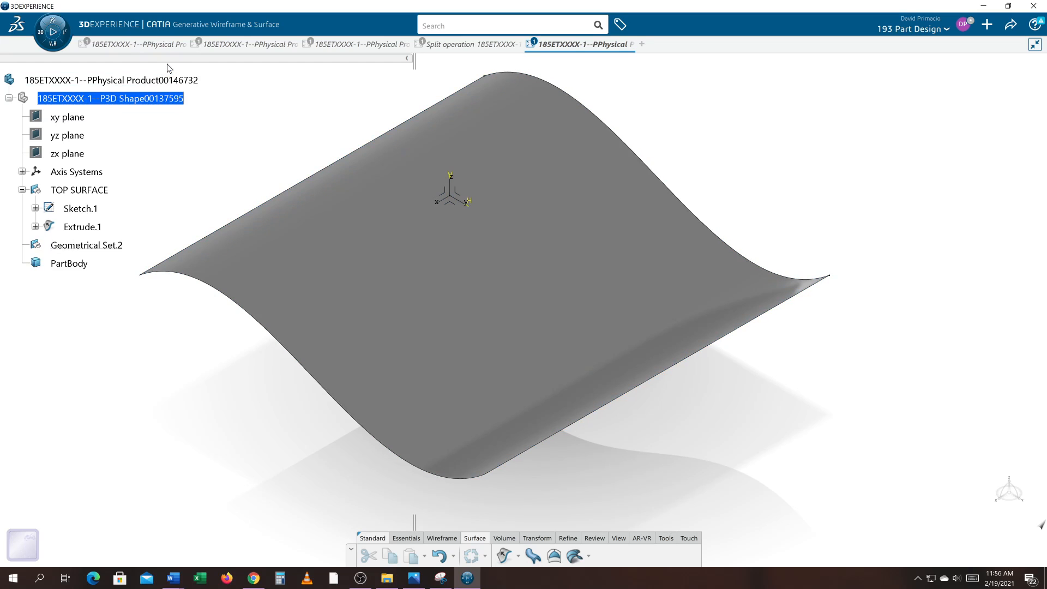
left_click(88, 246)
right_click(88, 247)
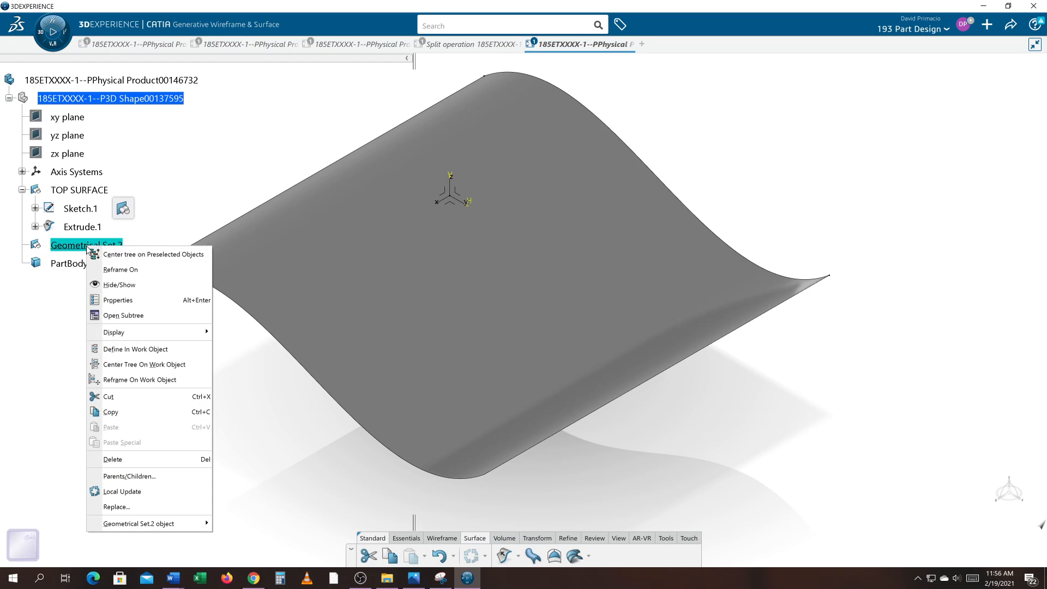
left_click(118, 300)
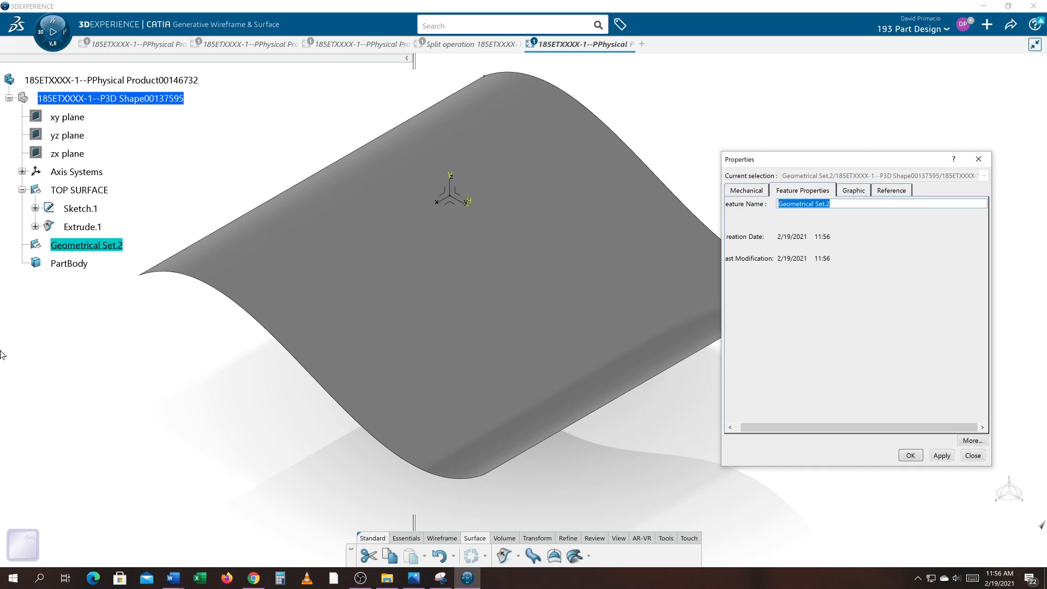
key("Return")
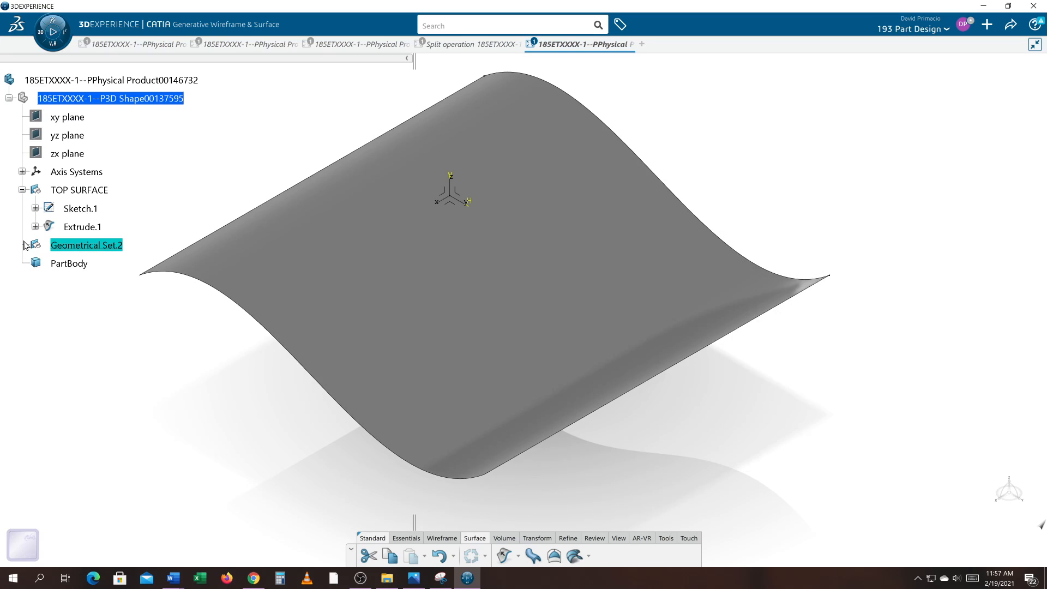
right_click(66, 245)
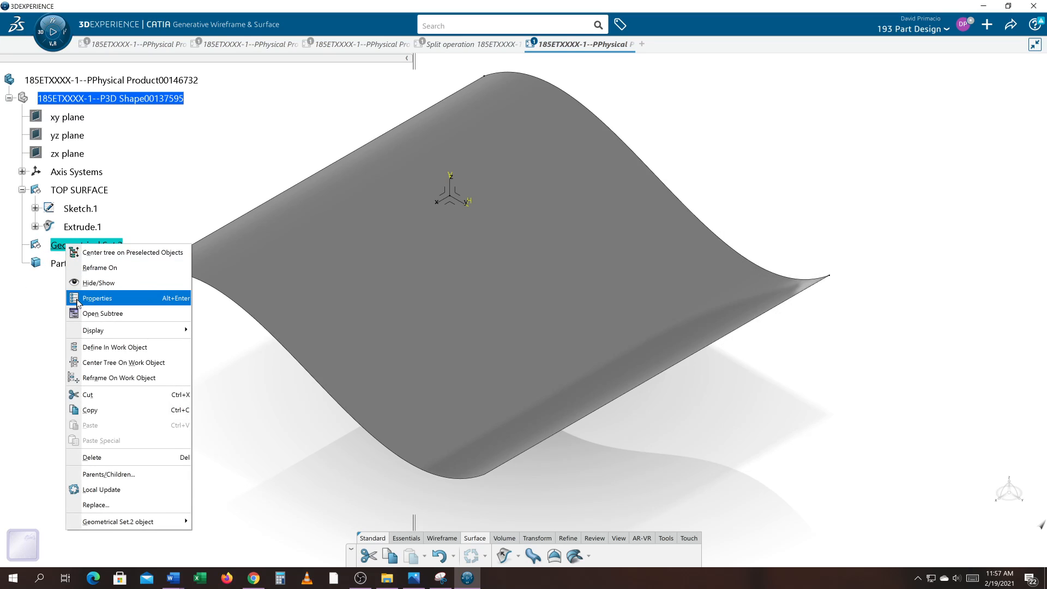
left_click(78, 299)
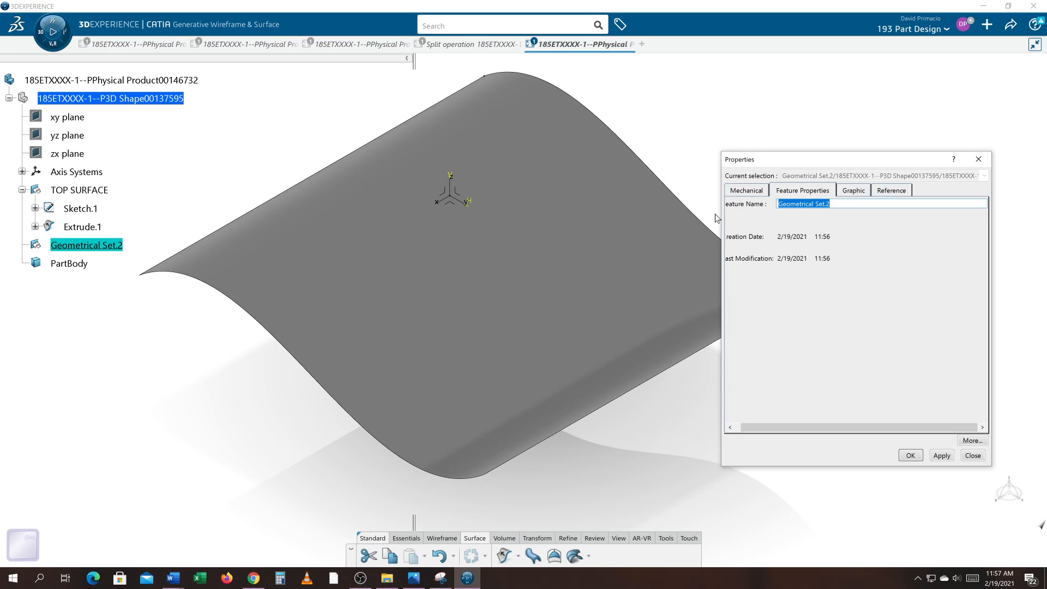
type("SOLID CONSTR")
key("Return")
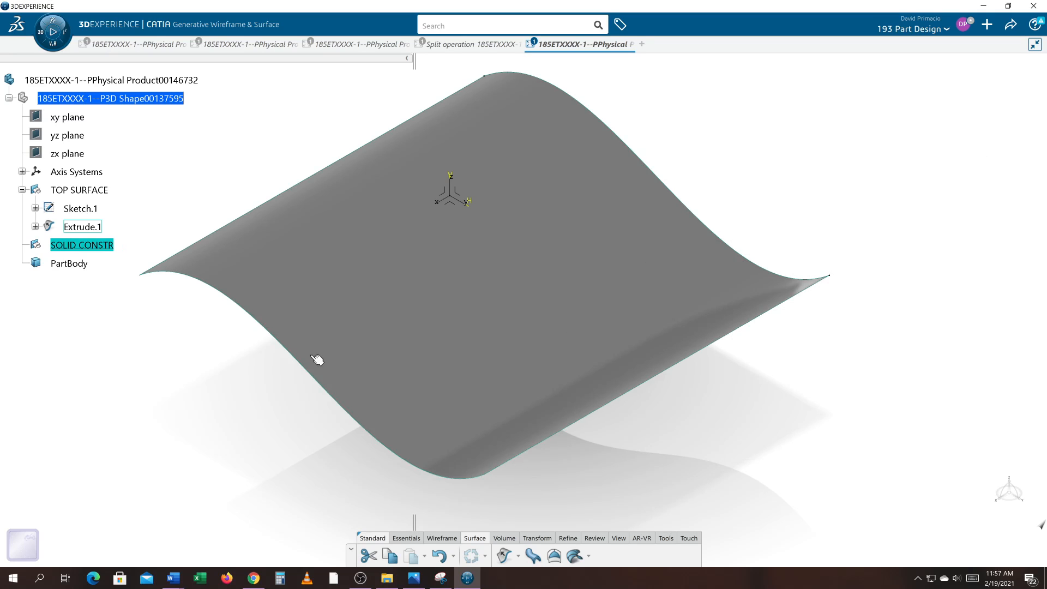
Create a plane in the SOLID CONSTR set, offset 0 in from the xy plane, and expand the set in the tree.
middle_click_drag(264, 360, 381, 372)
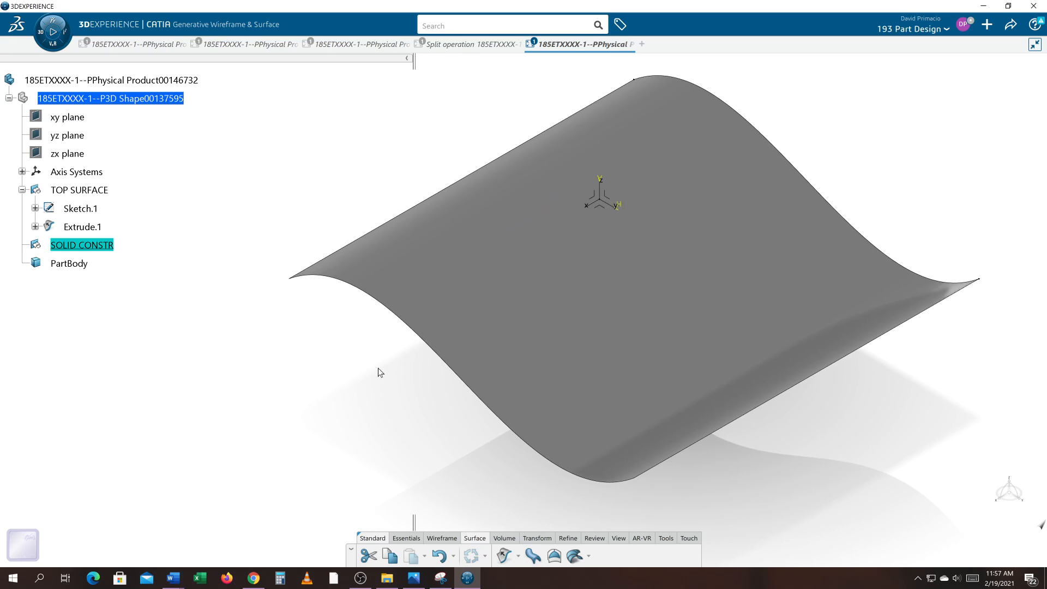
left_click(441, 538)
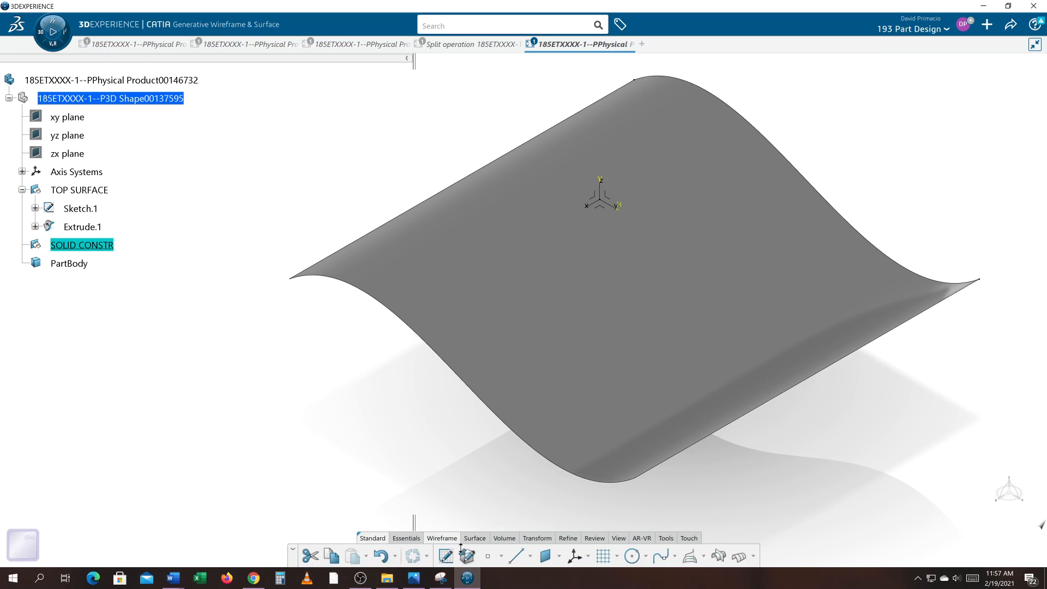
left_click(541, 555)
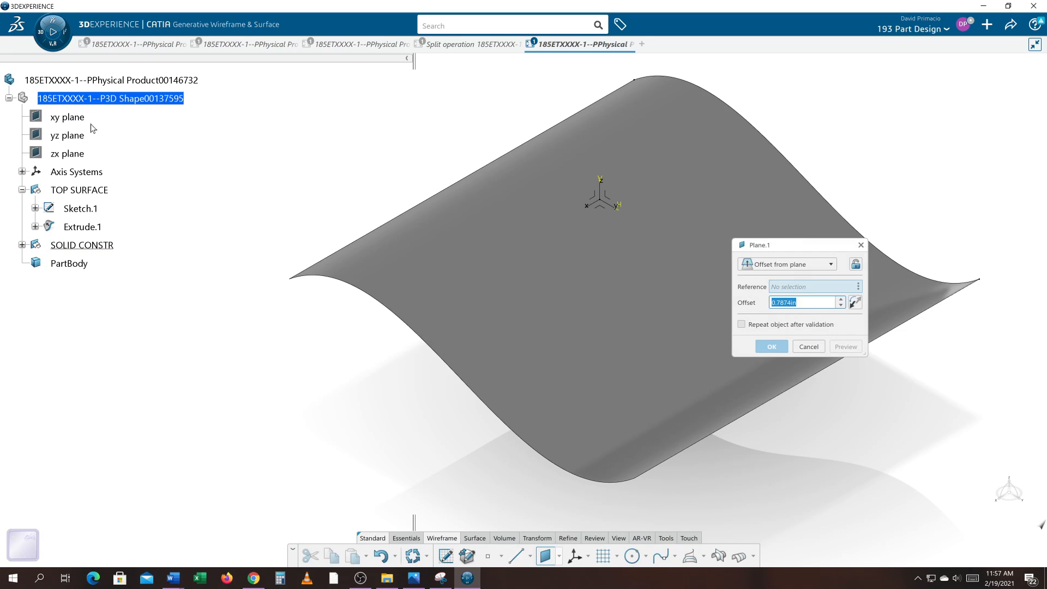
left_click(69, 117)
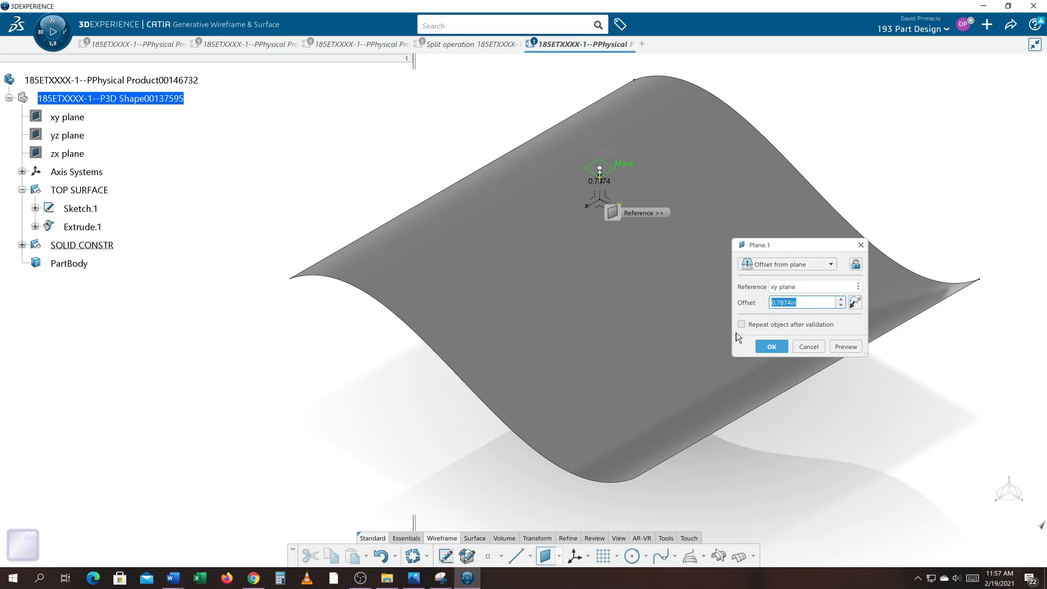
type("0")
key("Return")
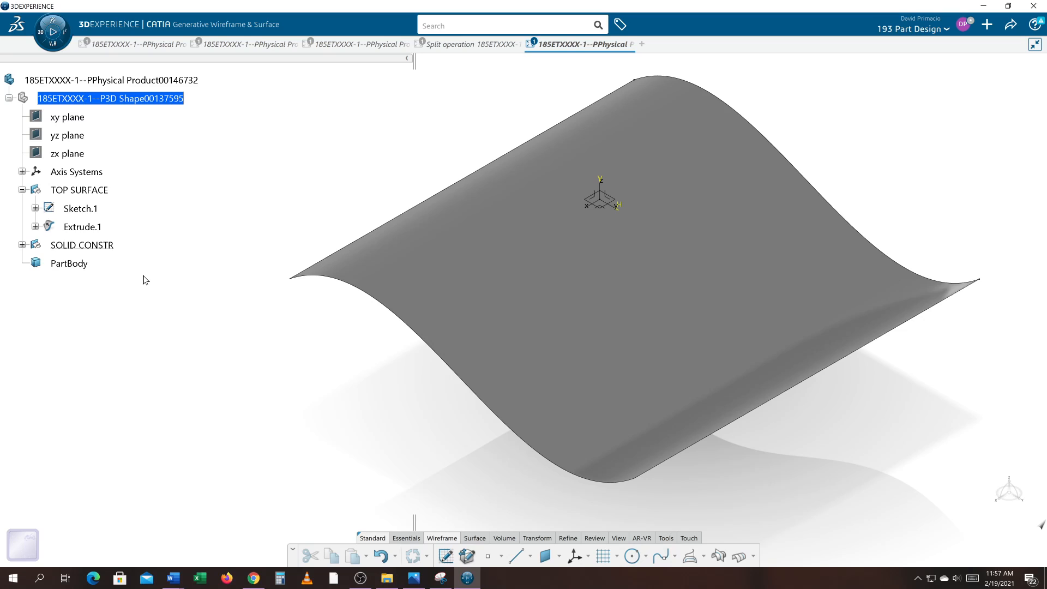
left_click(21, 245)
left_click(70, 263)
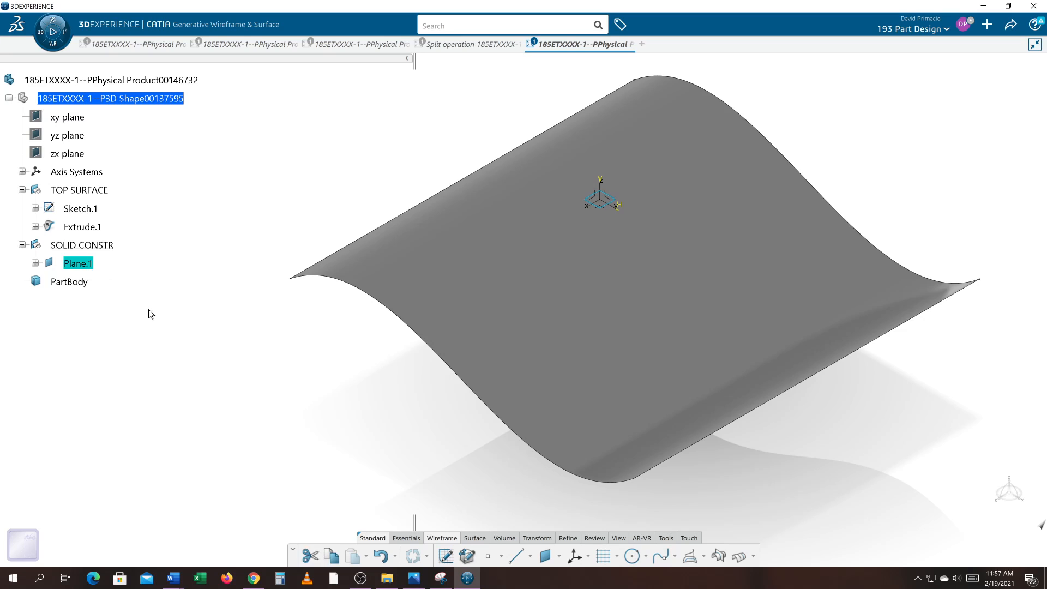
Define PartBody as the work object and open a positioned sketch on the new plane, viewed normal to it.
right_click(71, 282)
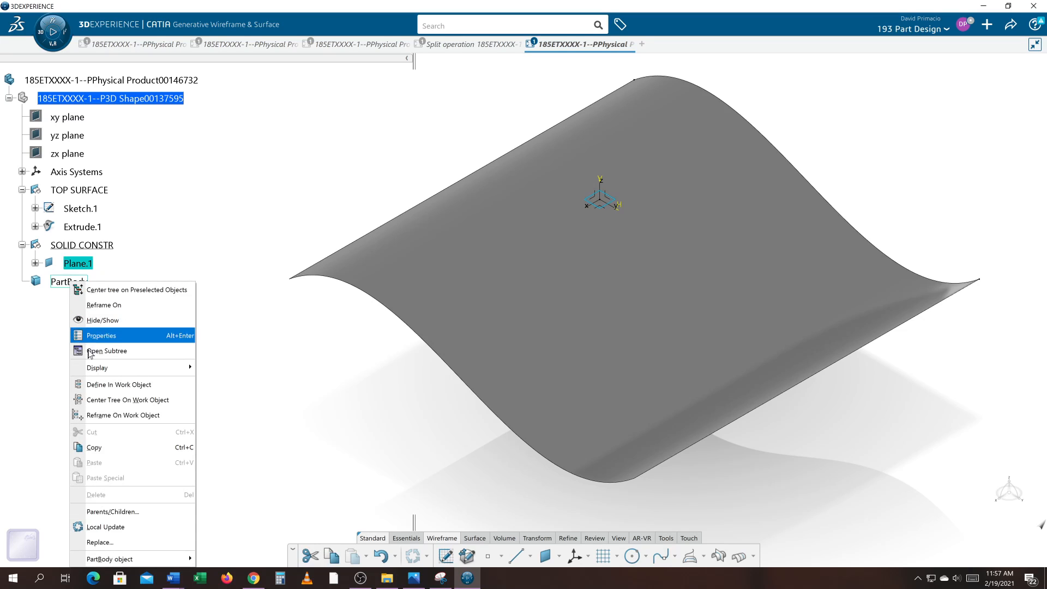
left_click(93, 385)
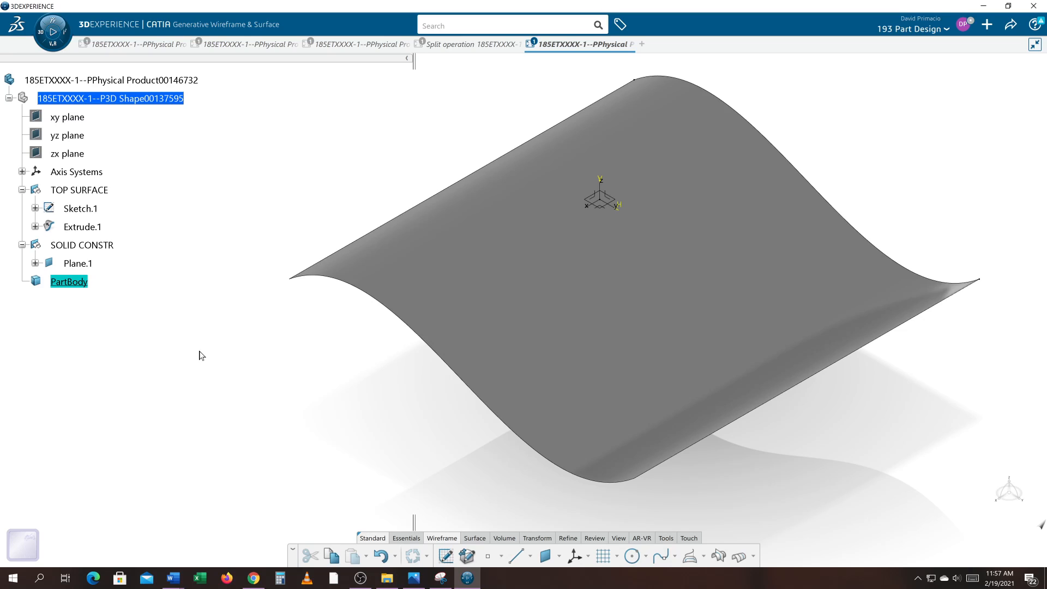
left_click(80, 264)
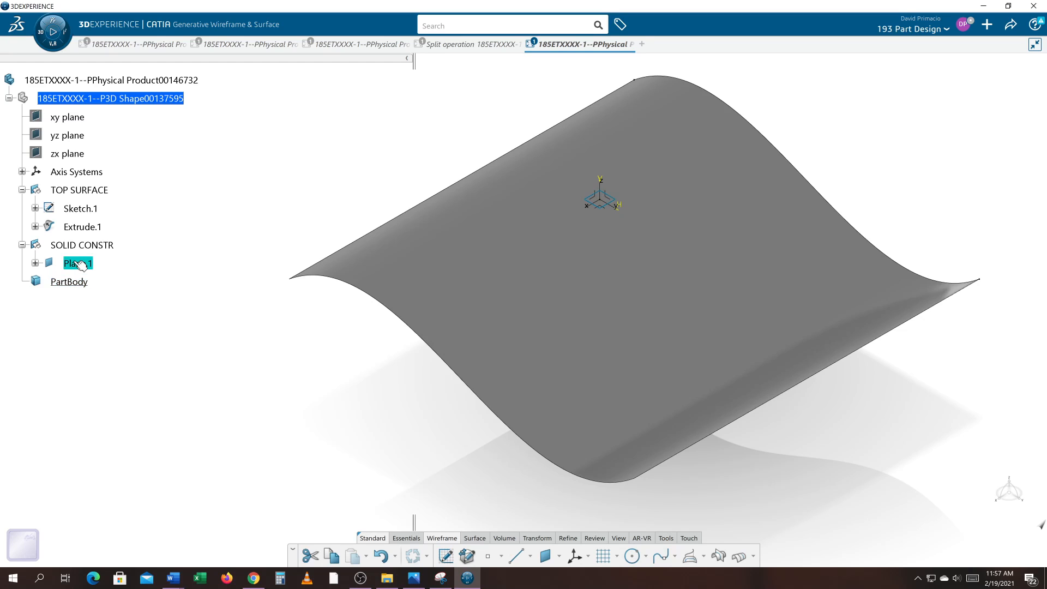
left_click(446, 560)
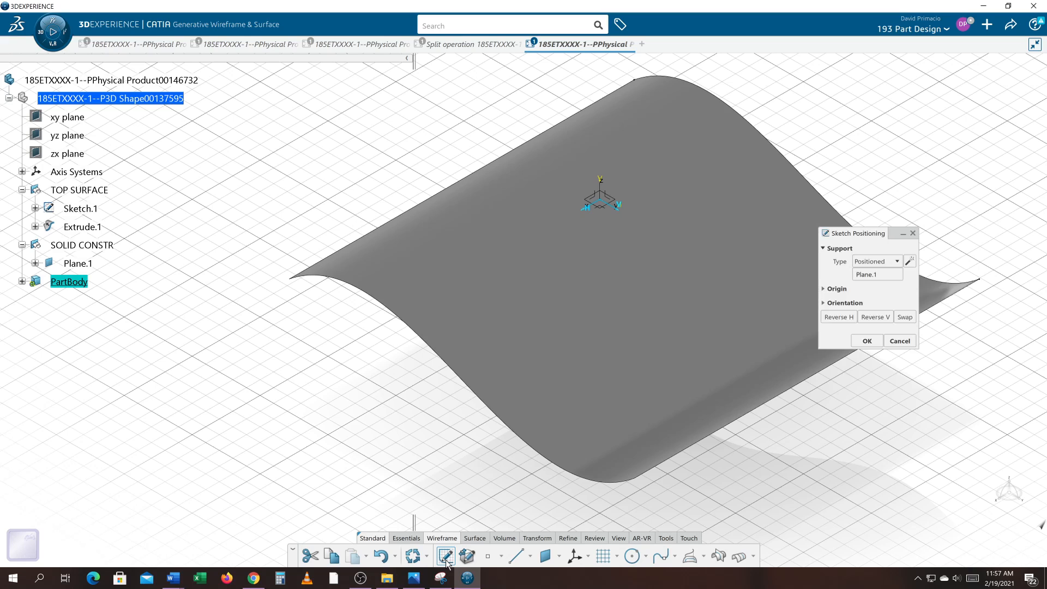
left_click(869, 342)
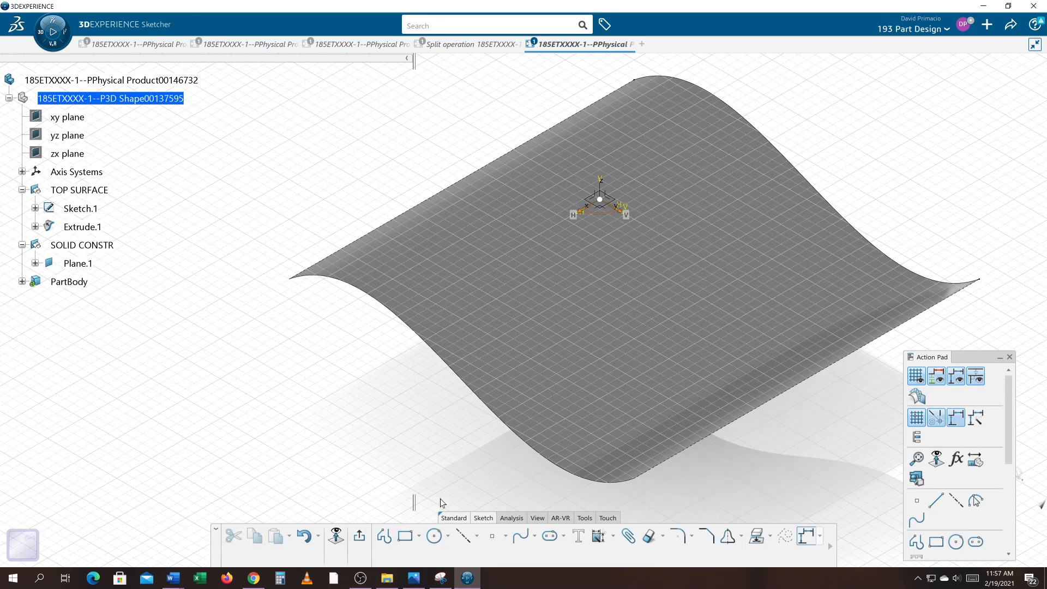
left_click(339, 540)
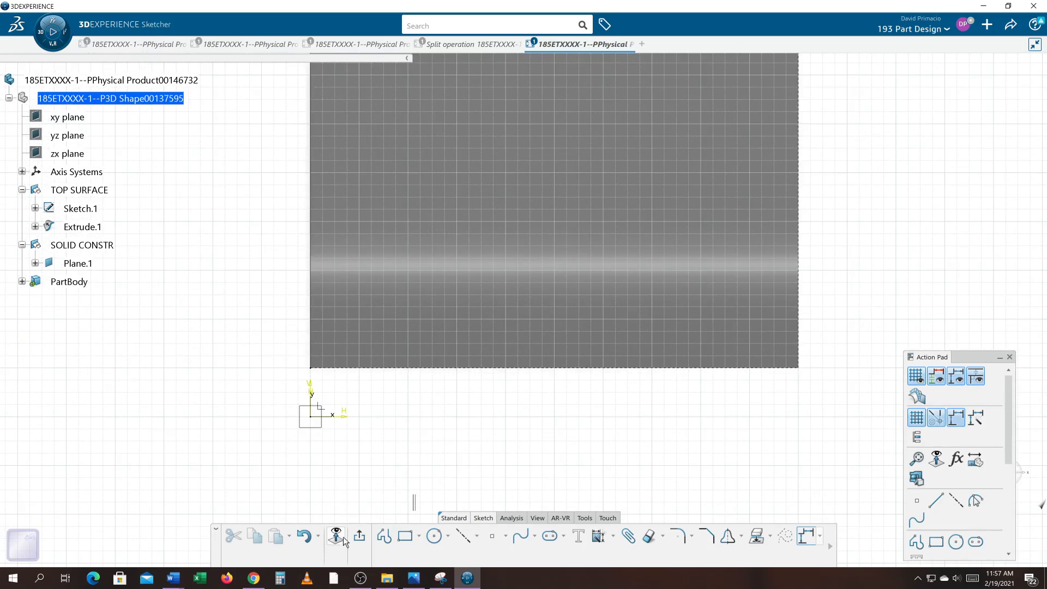
middle_click_drag(408, 484, 397, 538)
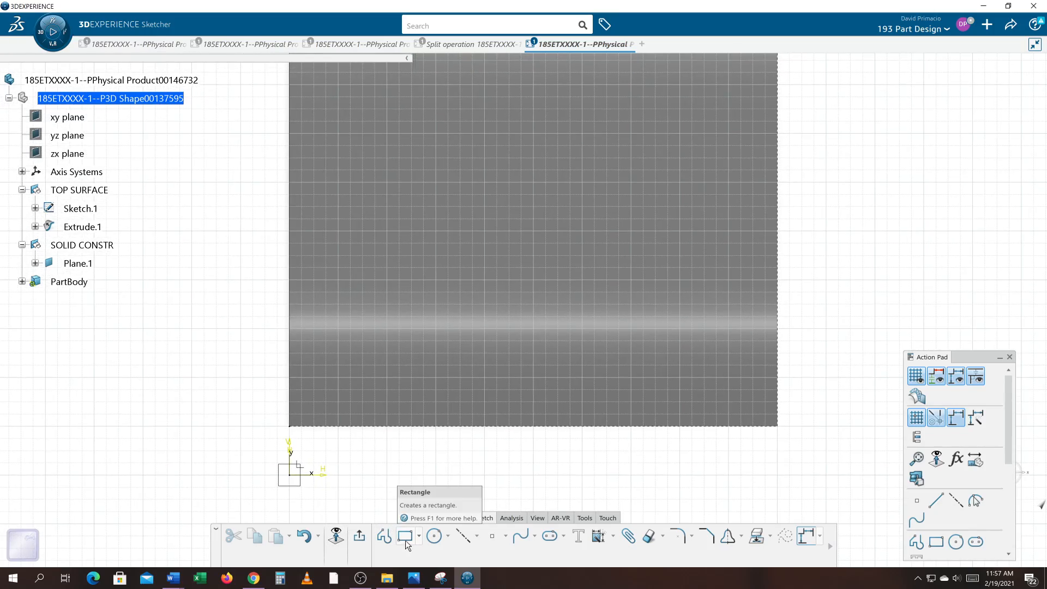
Sketch a rectangle about 11.25 in wide and 7.75 in high under the wavy surface, extending past the surface's far x edge.
left_click(405, 536)
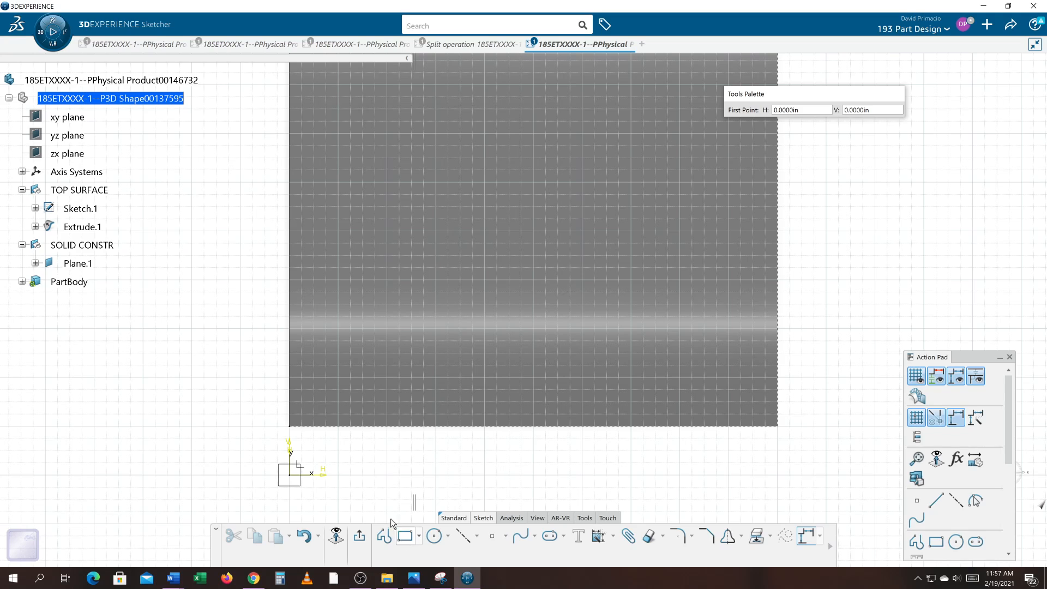
left_click(303, 403)
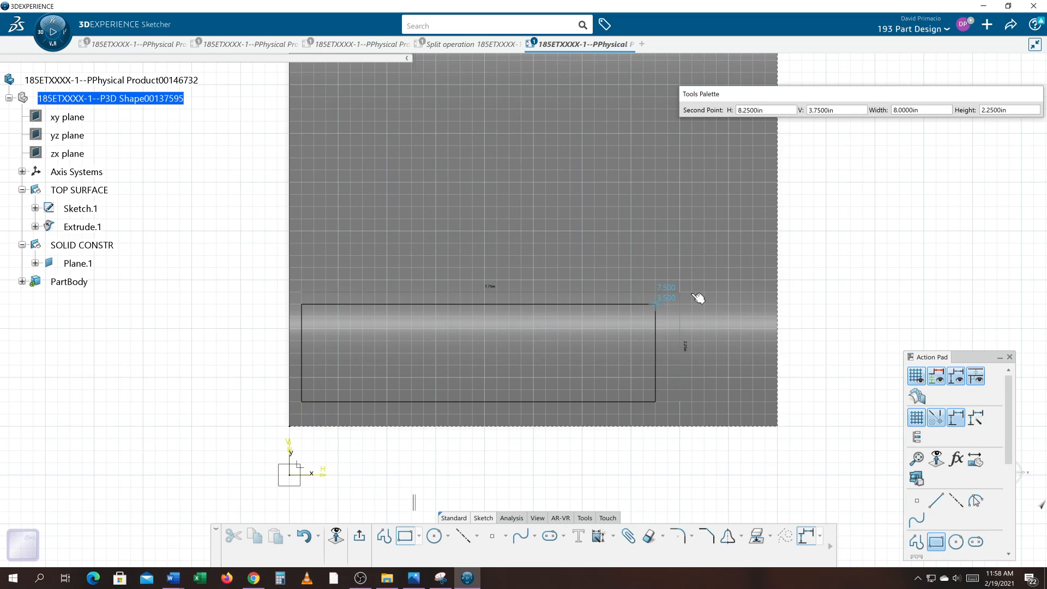
middle_click_drag(683, 295, 618, 326)
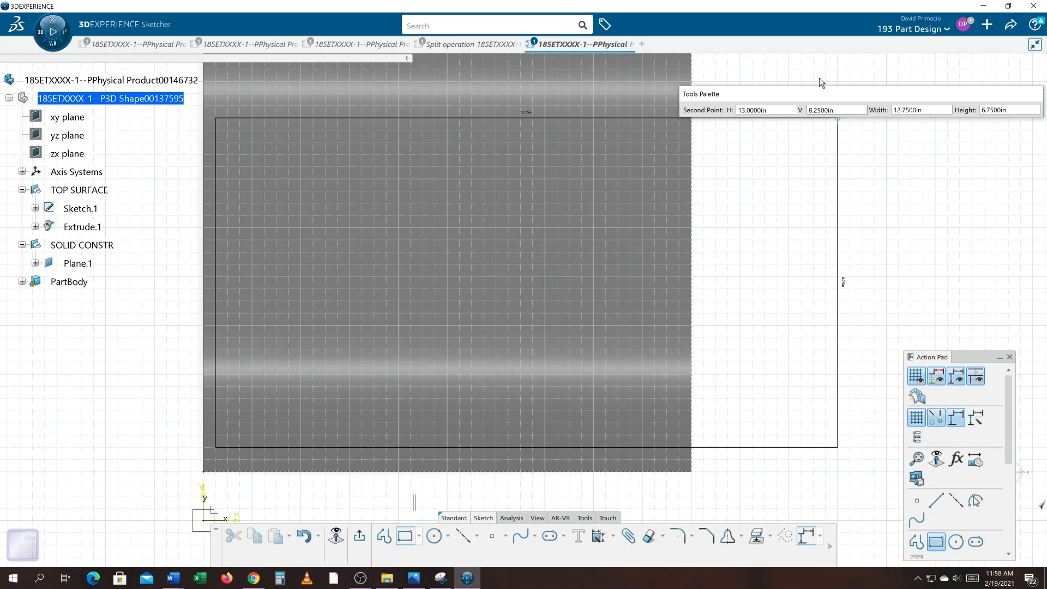
left_click(764, 69)
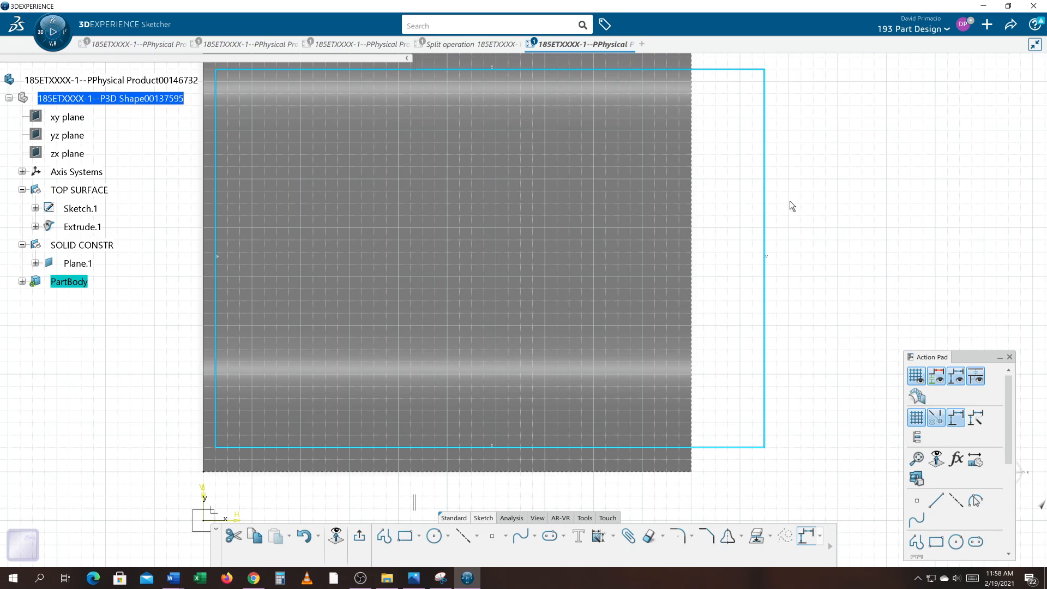
left_click(126, 495)
mouse_move(131, 484)
middle_mouse_down()
mouse_move(133, 493)
mouse_move(151, 471)
middle_mouse_up()
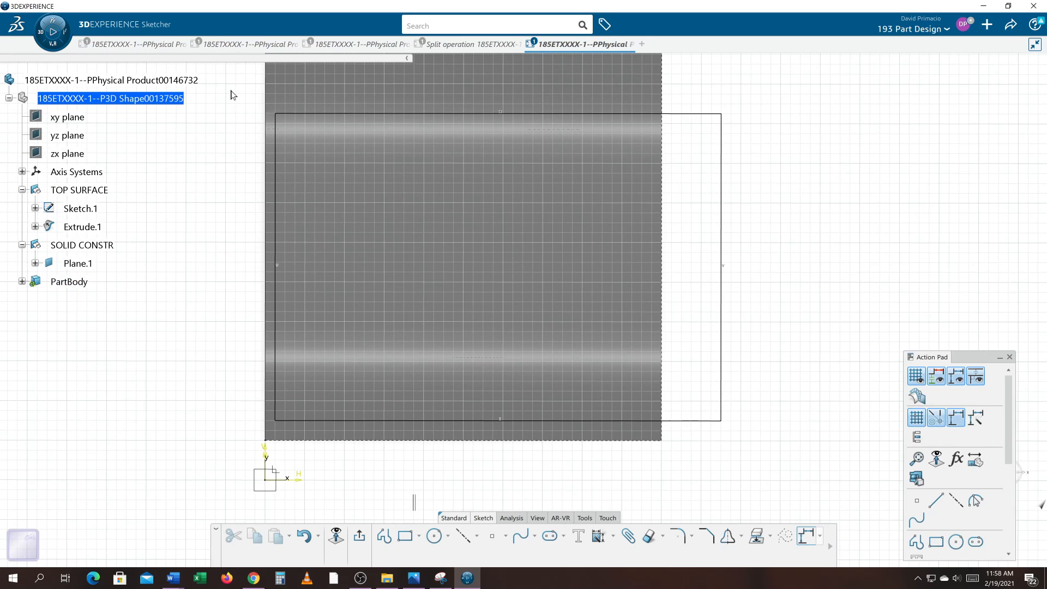
Apply Auto Constraint to the whole rectangle together with the sketch axes and exit the sketch.
left_click_drag(232, 90, 813, 523)
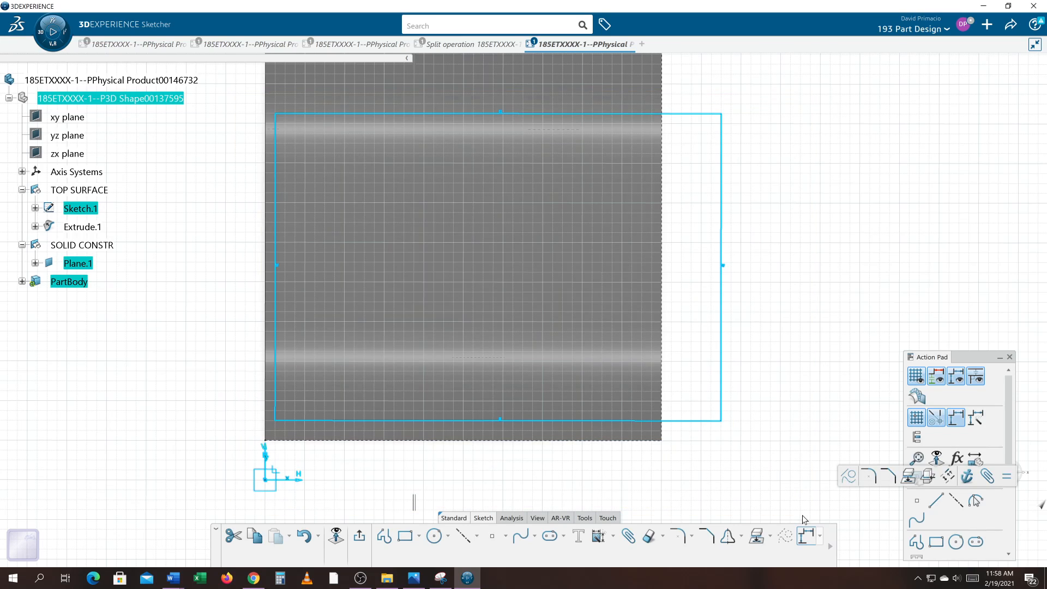
left_click(598, 537)
left_click(833, 201)
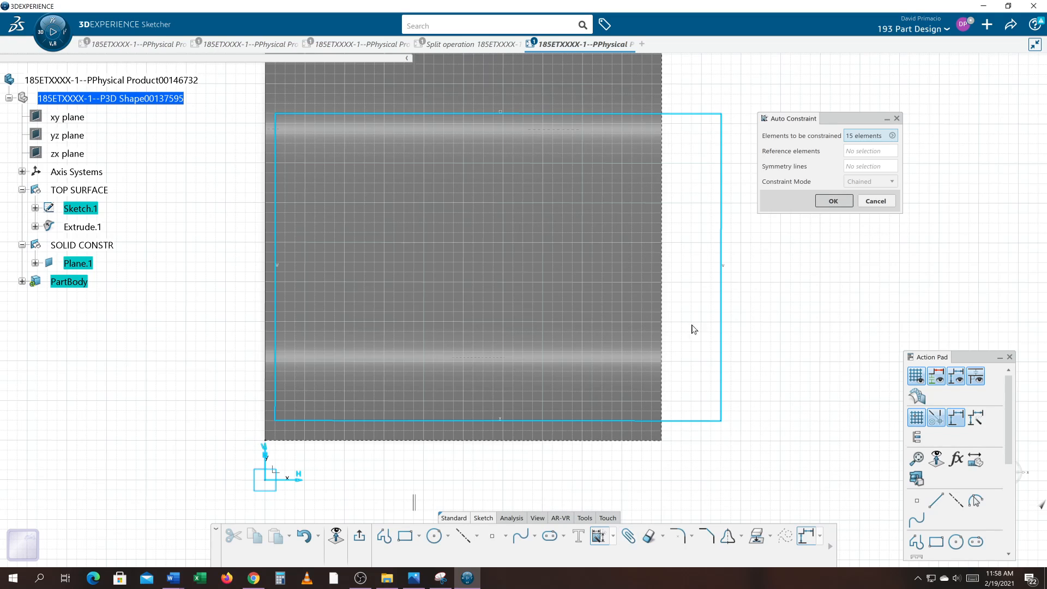
left_click(360, 537)
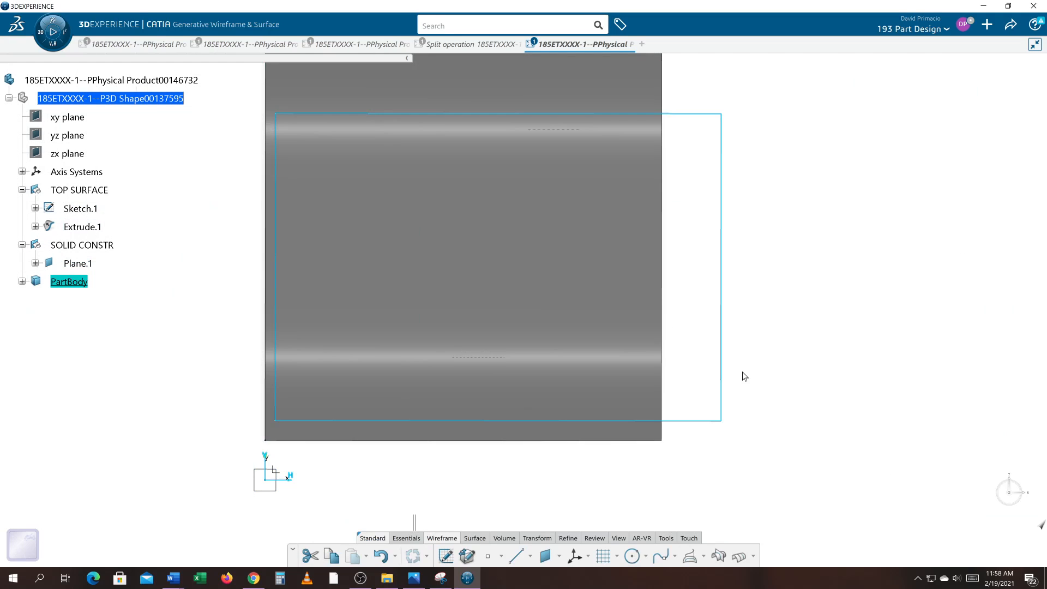
Show the model in isometric view and switch to the Part Design app.
left_click(619, 538)
left_click(572, 556)
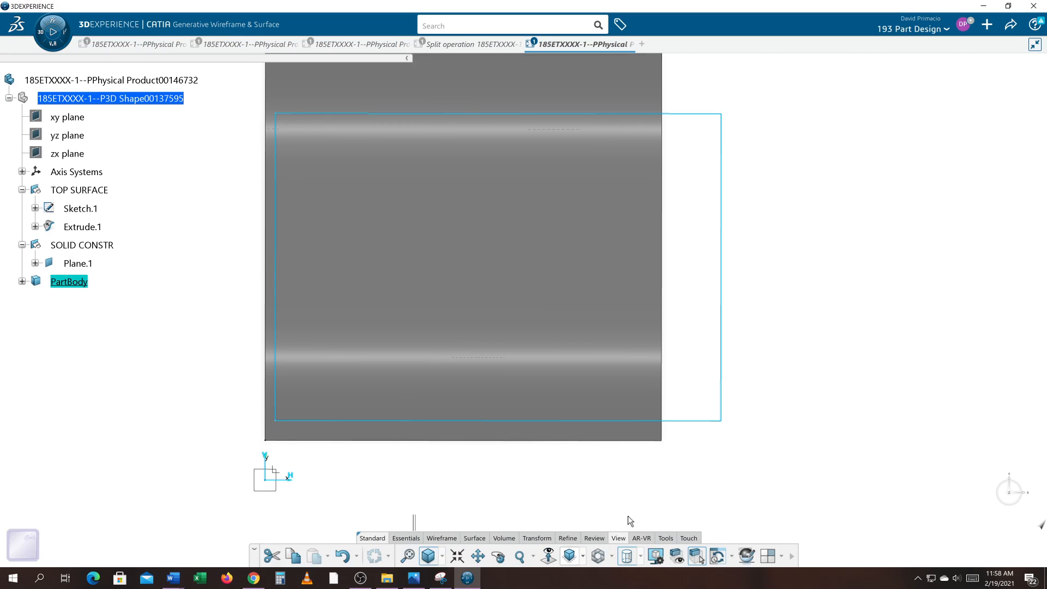
middle_click_drag(760, 421, 700, 452)
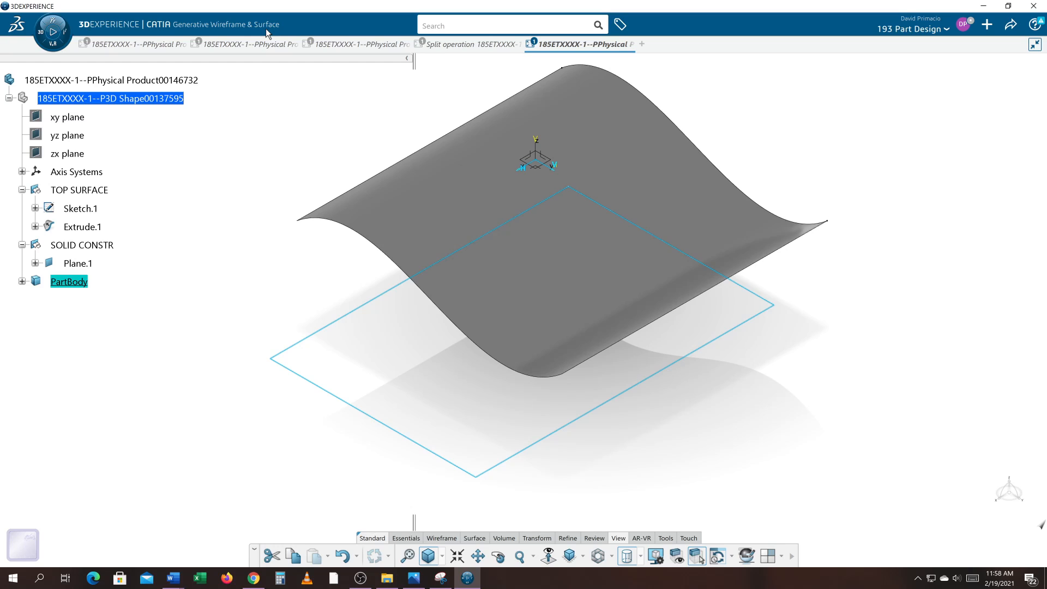
left_click(40, 36)
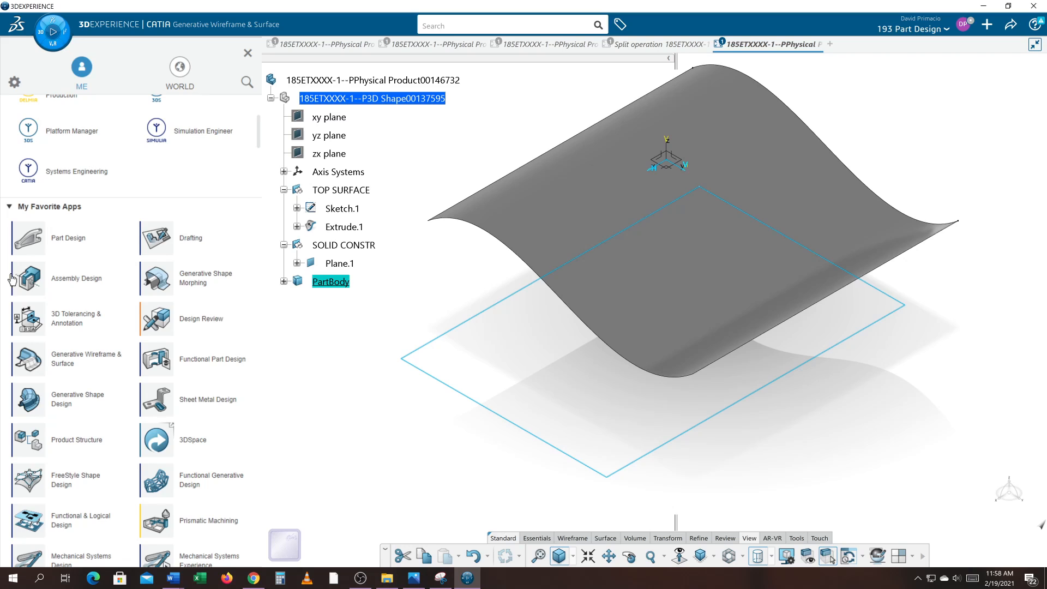
left_click(34, 233)
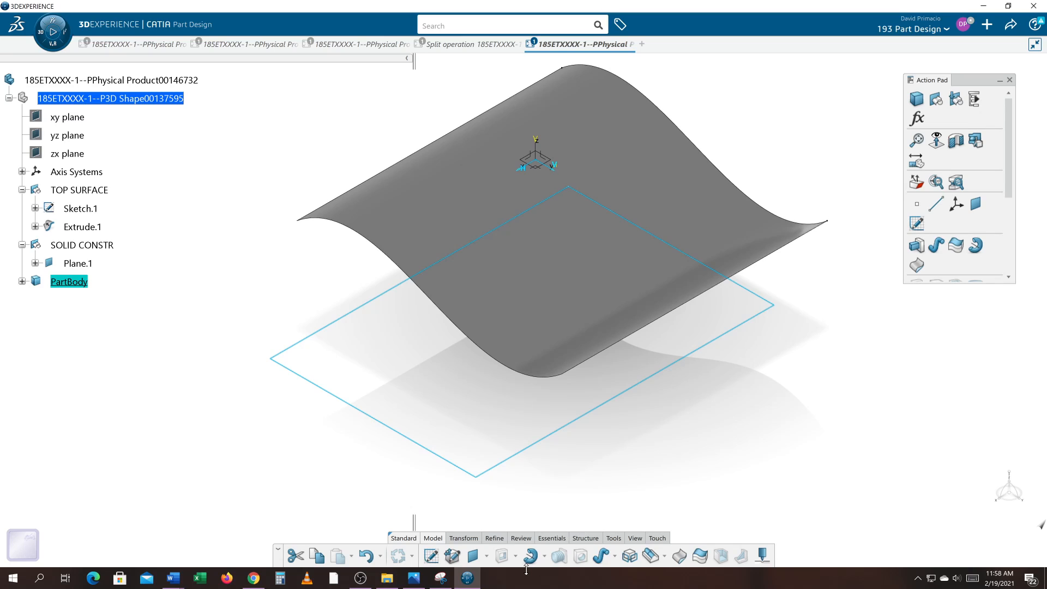
Start a Pad of the rectangle sketch and preview it with a first limit length of 7 in.
left_click(515, 556)
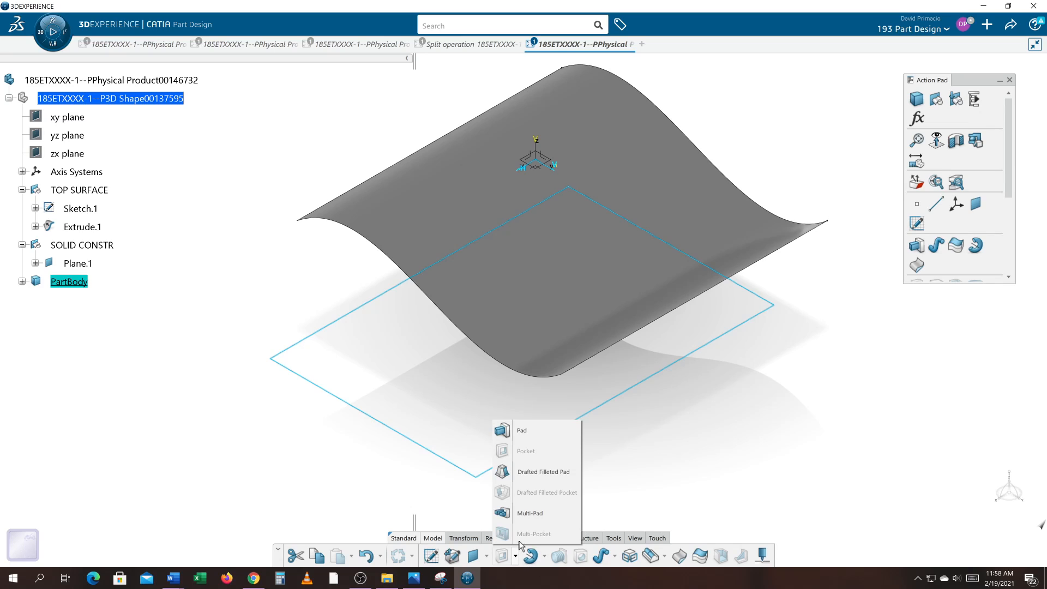
left_click(522, 431)
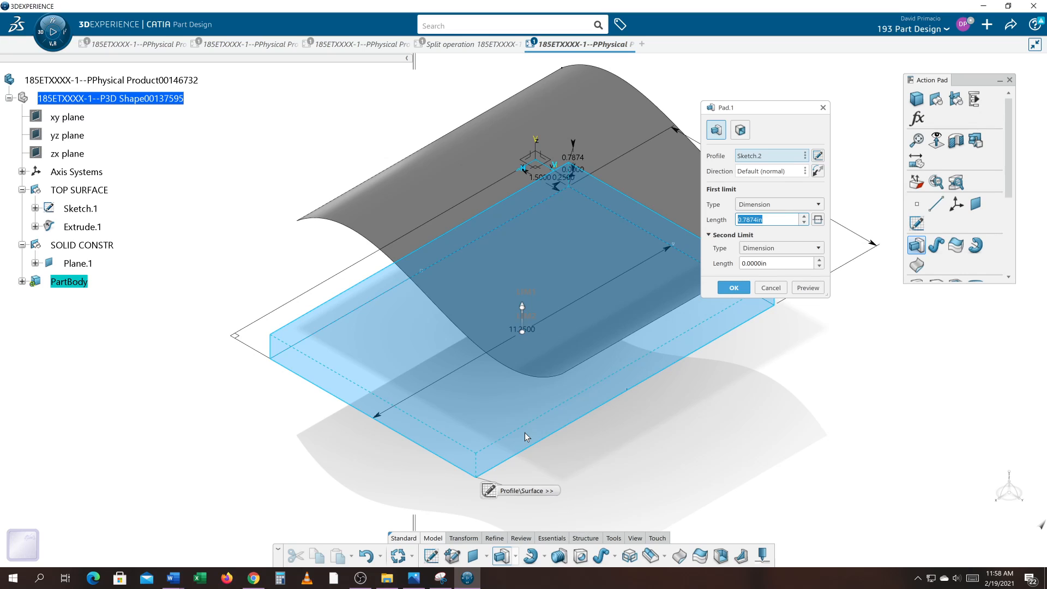
type("7")
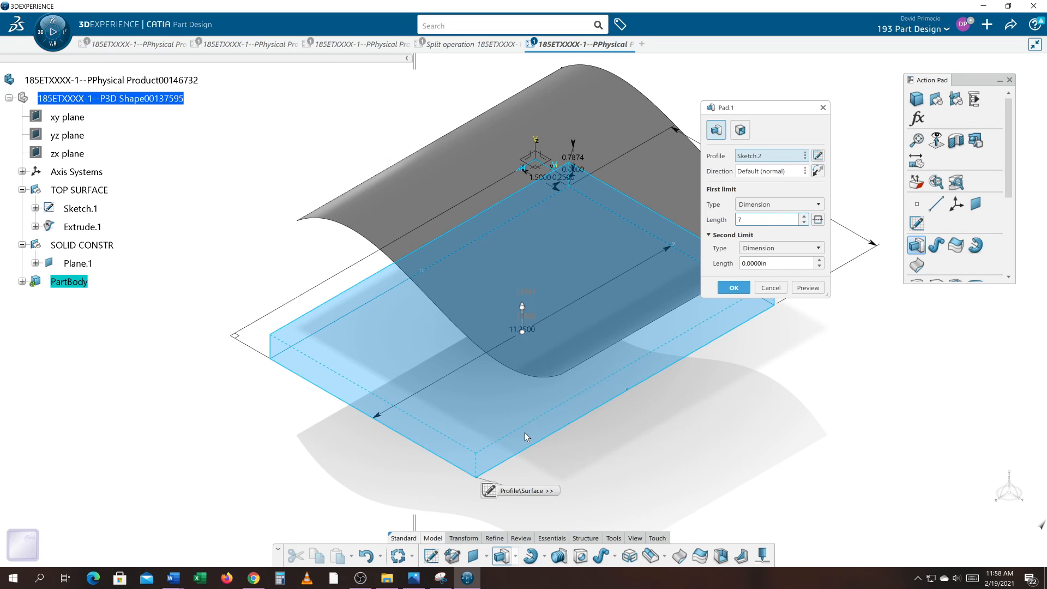
left_click(808, 288)
scroll(525, 433, "down", 3)
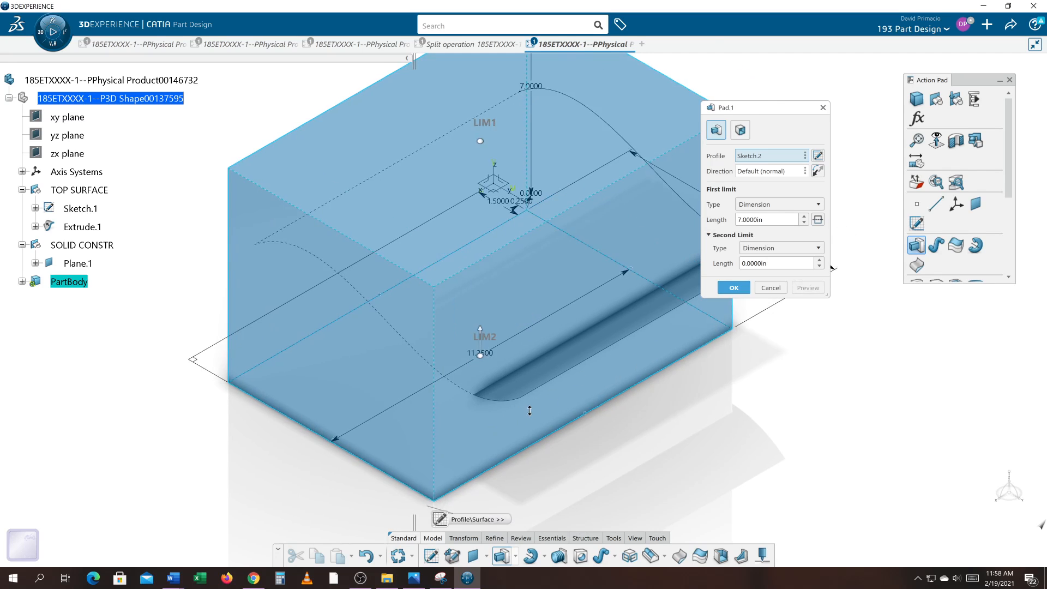
middle_click_drag(525, 433, 541, 415)
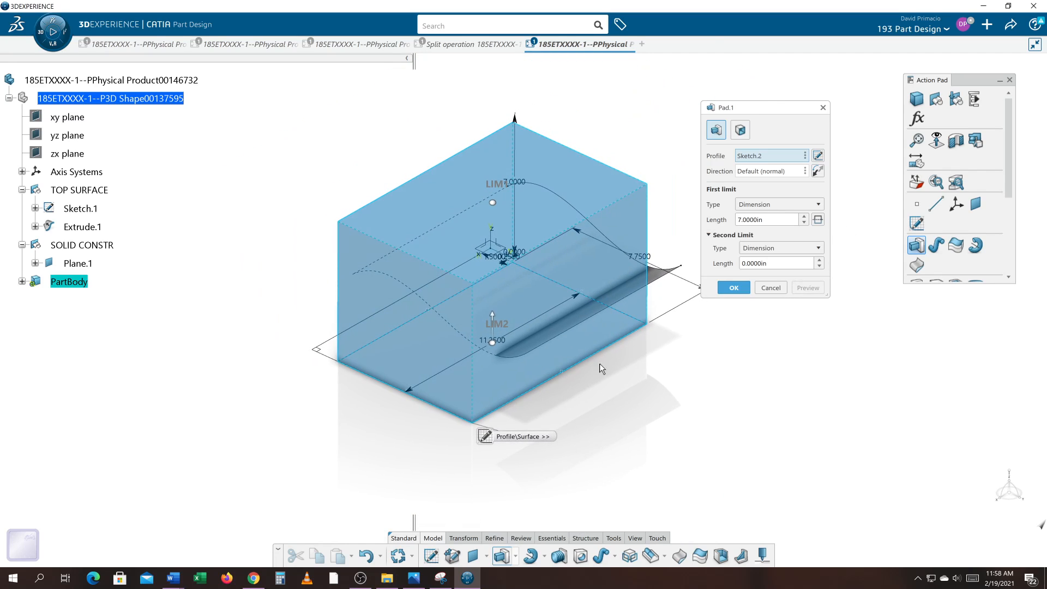
Set the pad's first limit length to 4 in, preview it and create the solid block.
left_click_drag(777, 220, 729, 214)
type("4")
left_click(796, 292)
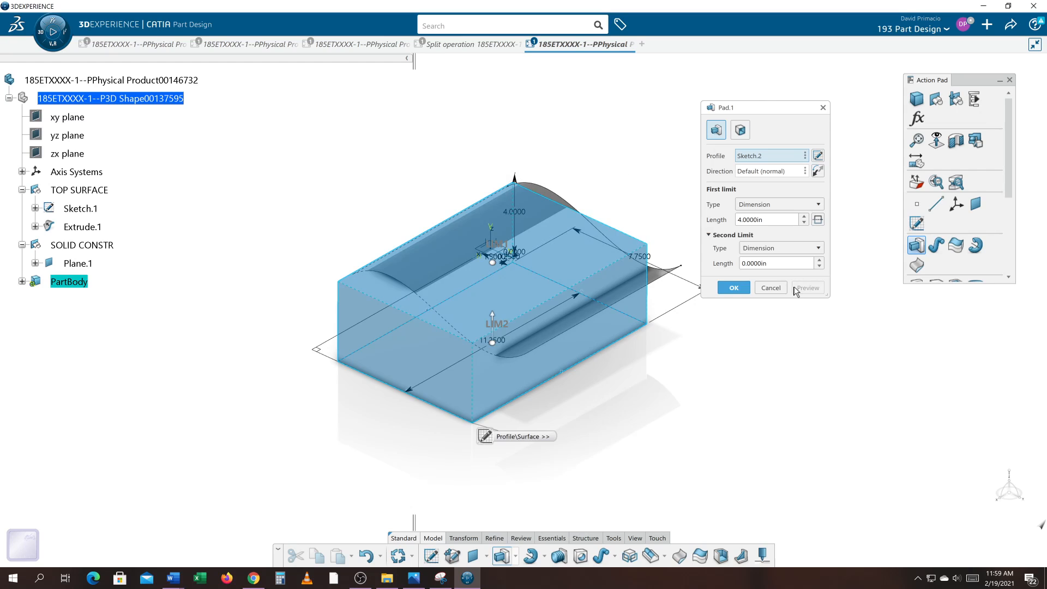
middle_click_drag(589, 374, 713, 300)
left_click(726, 291)
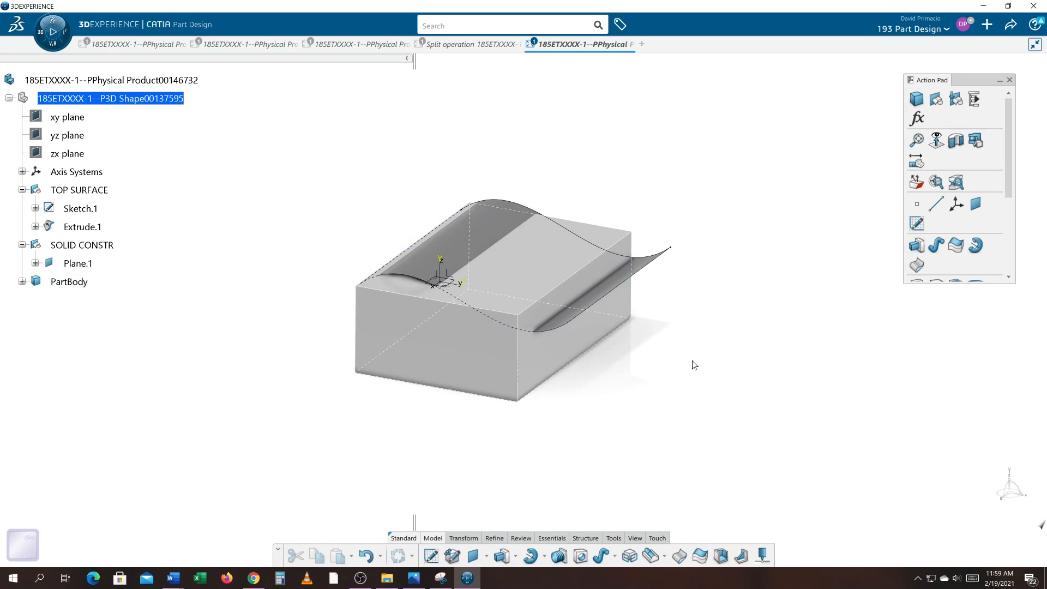
Try to split the solid block in PartBody with the wavy surface Extrude.1, with extrapolation set to None.
middle_click_drag(627, 398, 731, 231)
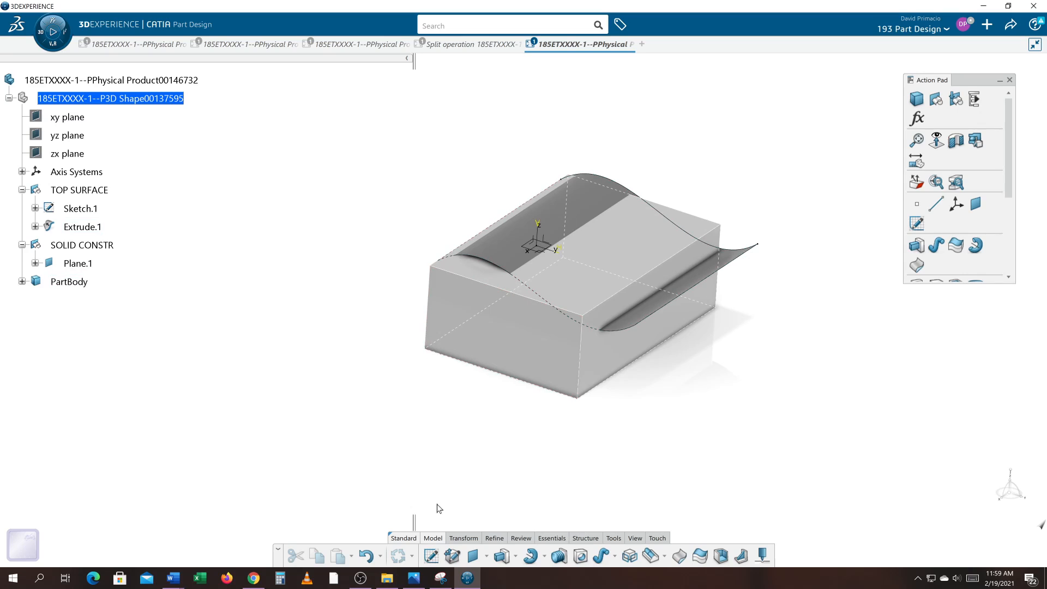
left_click(464, 539)
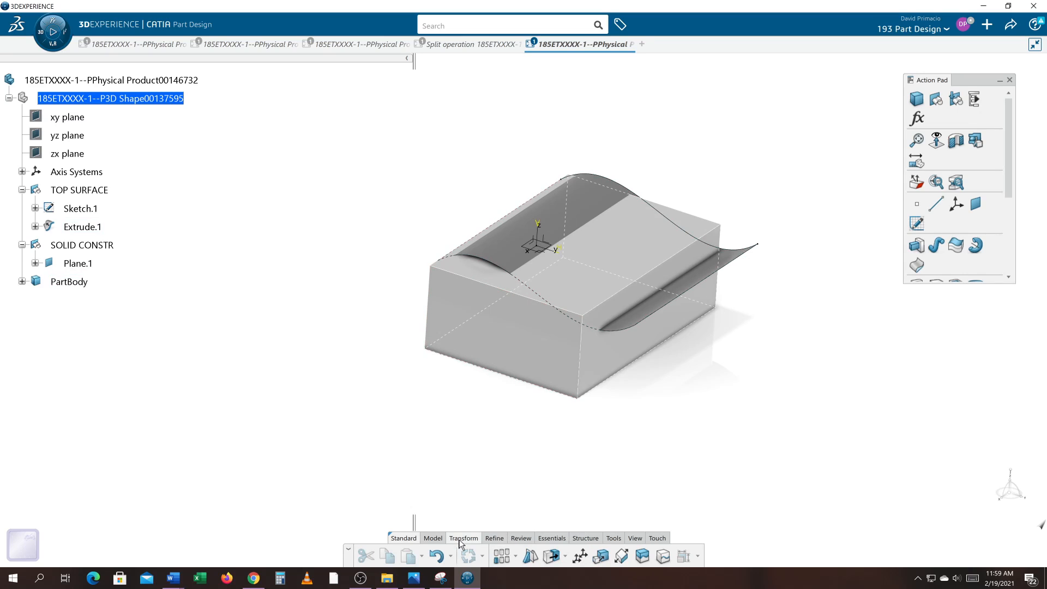
left_click(642, 556)
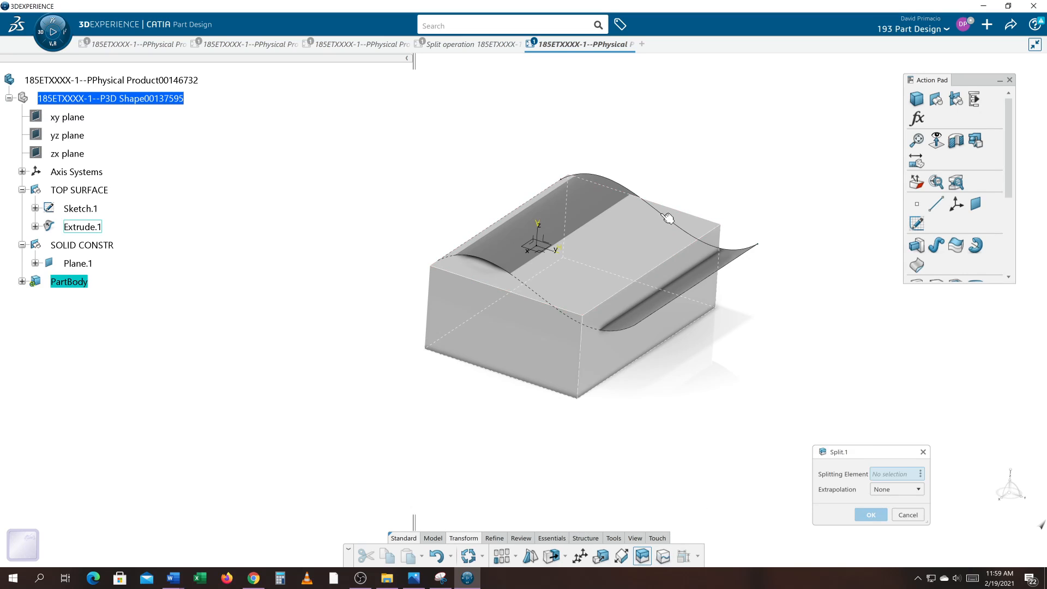
left_click(584, 210)
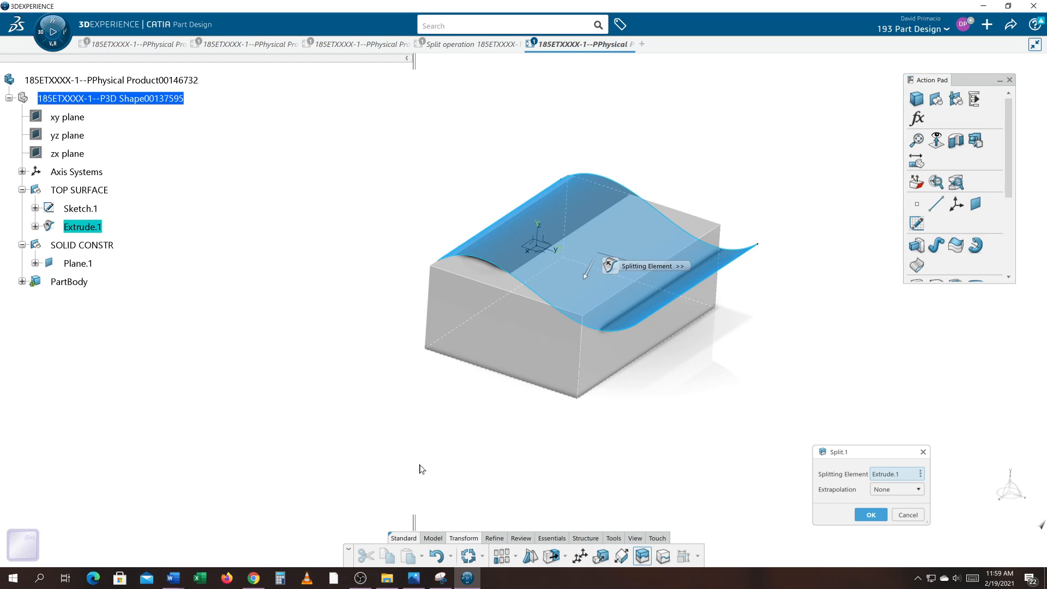
middle_click_drag(425, 440, 657, 366)
middle_click_drag(579, 432, 642, 409)
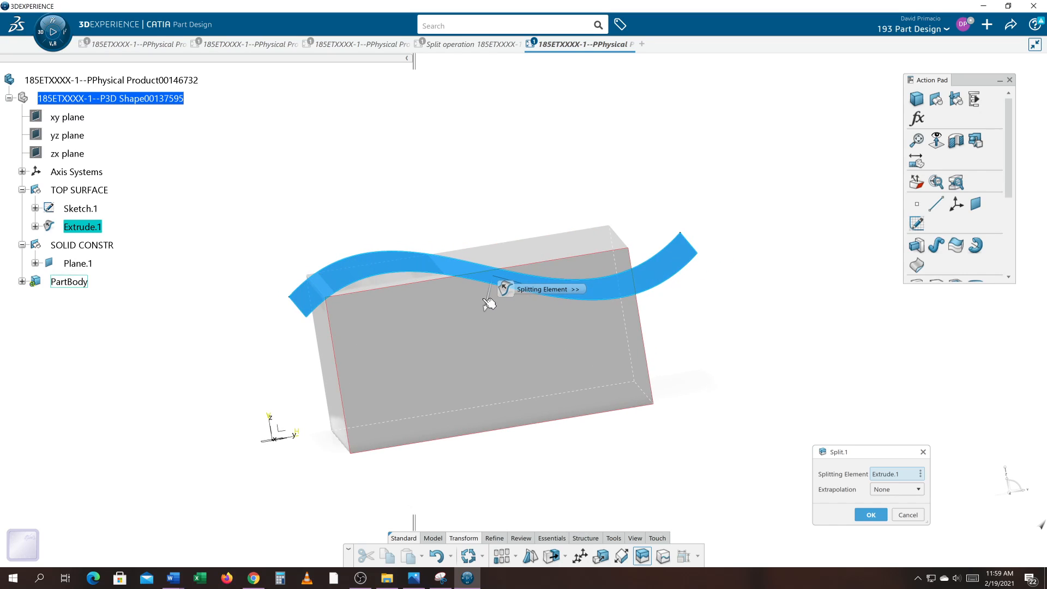
left_click(871, 515)
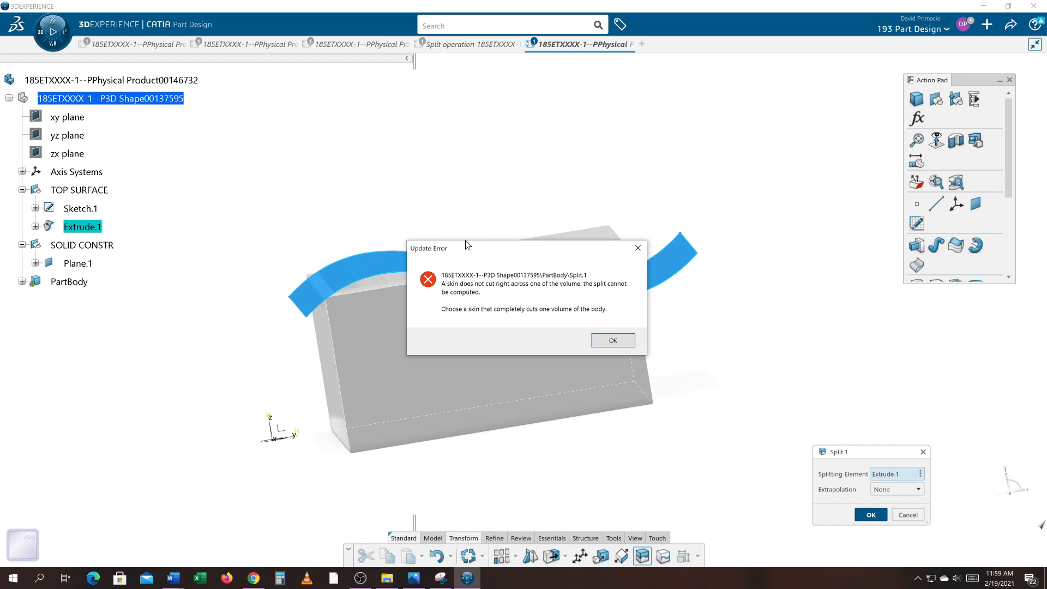
left_click_drag(465, 245, 298, 104)
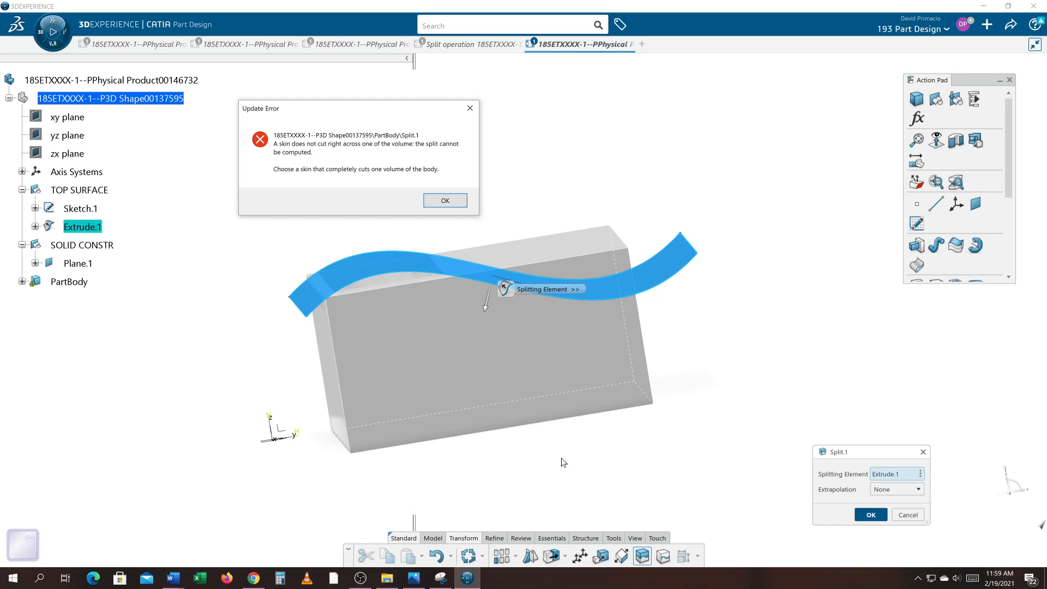
left_click(445, 200)
Inspect where the splitting surface crosses the block's faces, retry the split with extrapolation None, and cancel it.
middle_click_drag(572, 489, 474, 409)
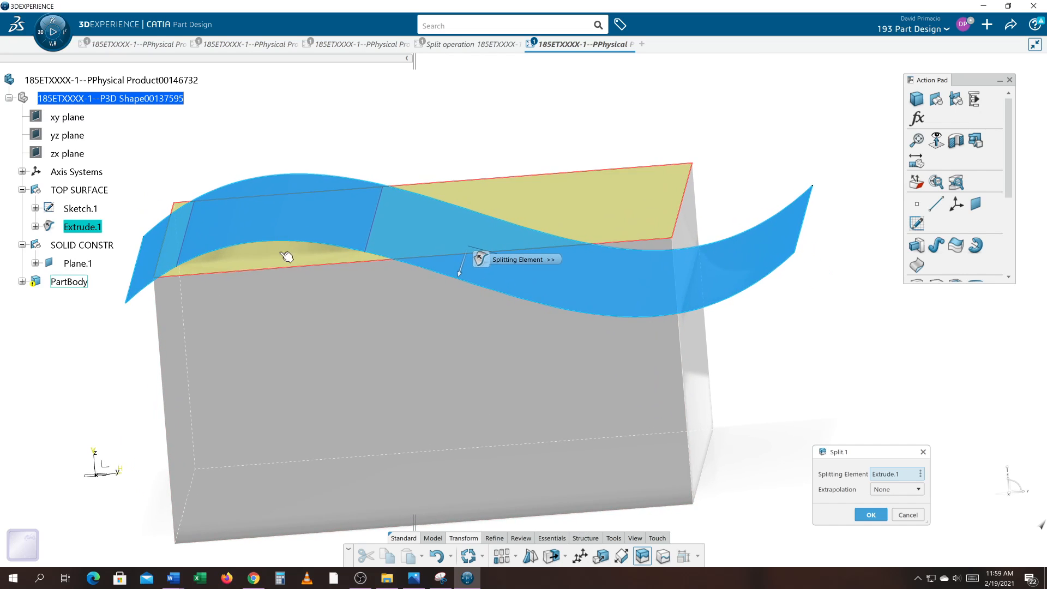
middle_click_drag(311, 315, 326, 173)
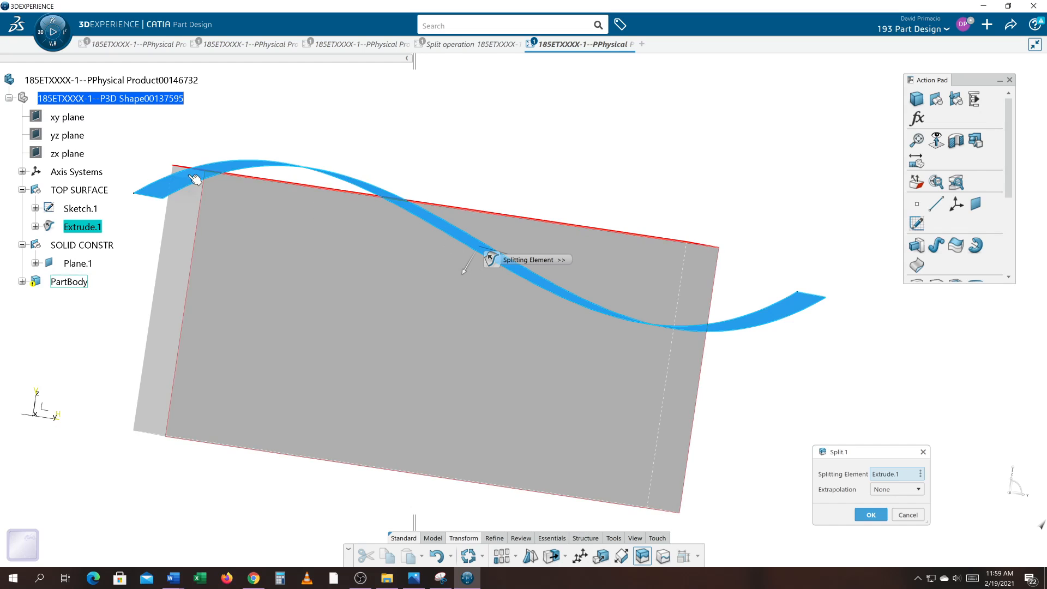
mouse_move(471, 380)
middle_mouse_down()
mouse_move(530, 280)
mouse_move(434, 335)
mouse_move(438, 382)
middle_mouse_up()
middle_click_drag(434, 426, 466, 429)
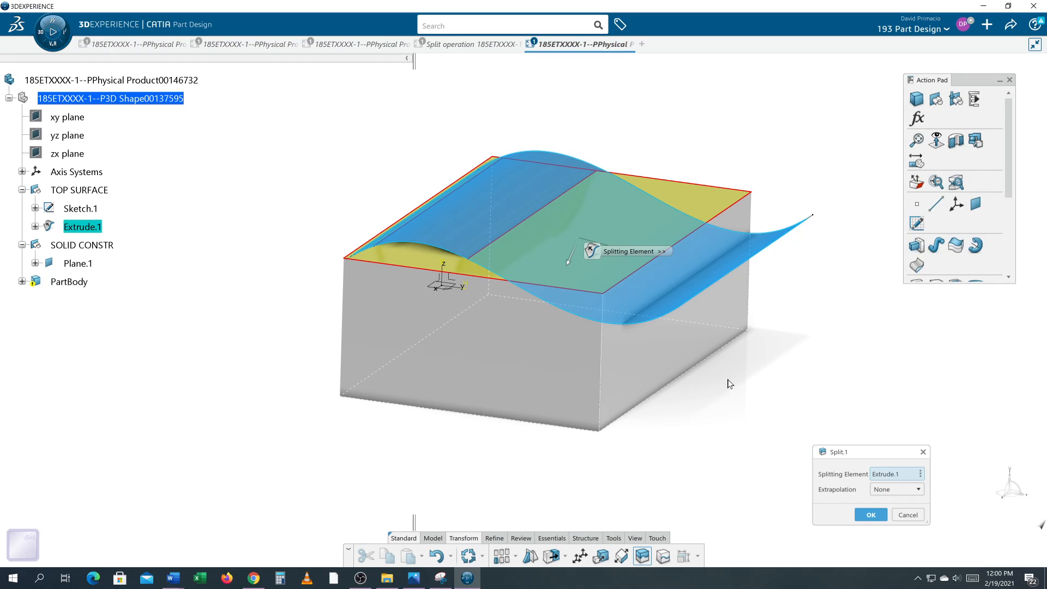
middle_click_drag(689, 400, 692, 415)
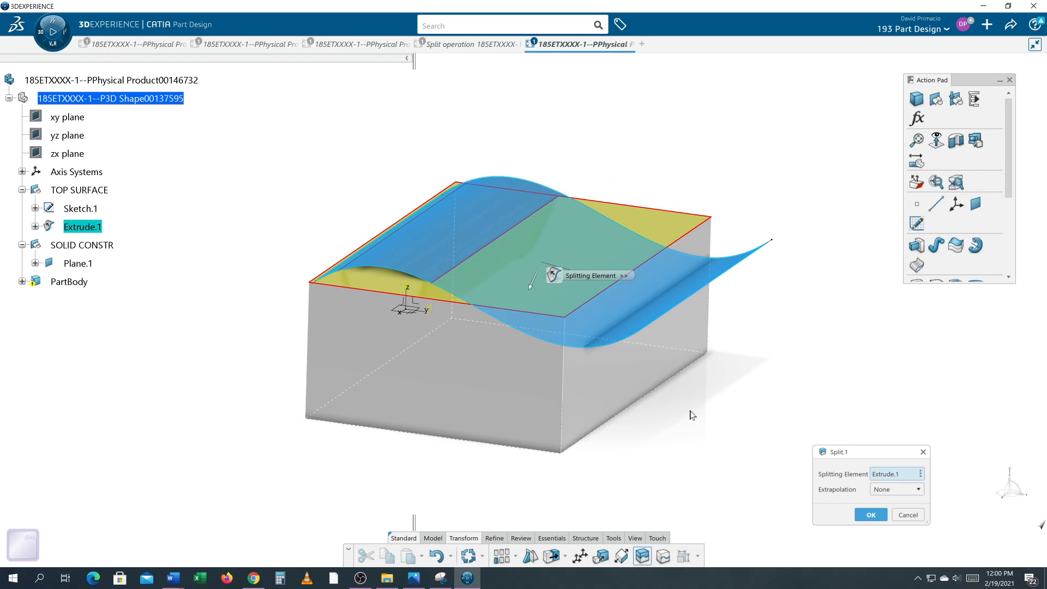
left_click(869, 515)
left_click(611, 342)
left_click(907, 517)
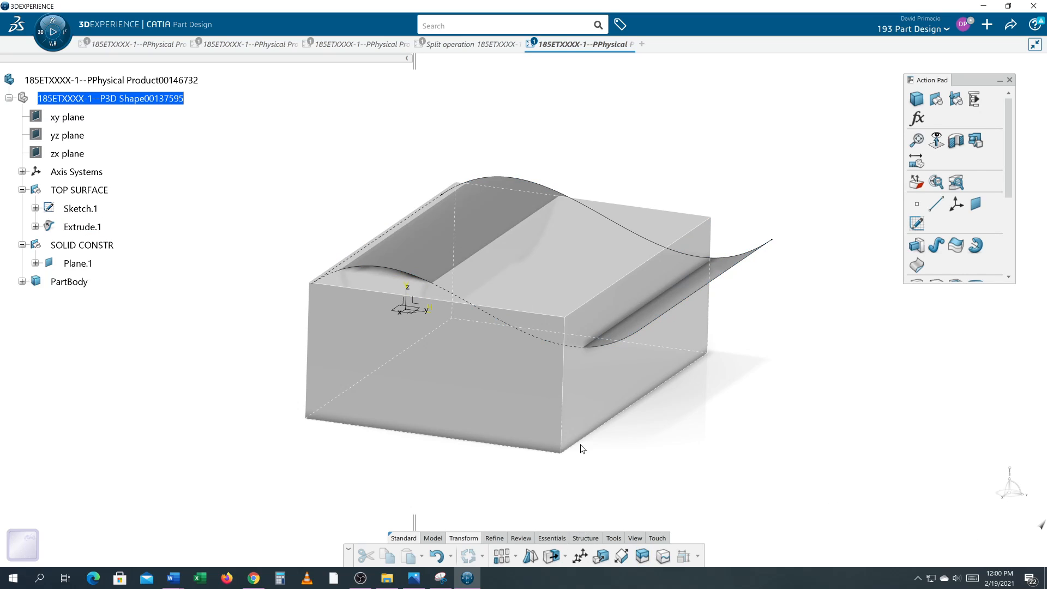
Set the first limit length of the block's pad to 5 in and deselect the body.
left_click(510, 419)
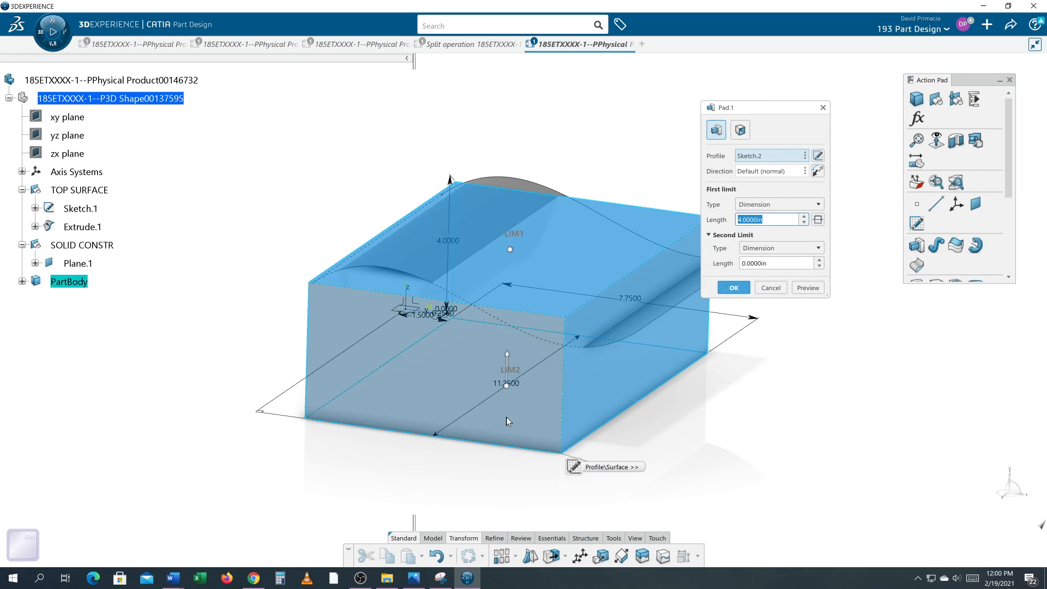
type("5")
key("Return")
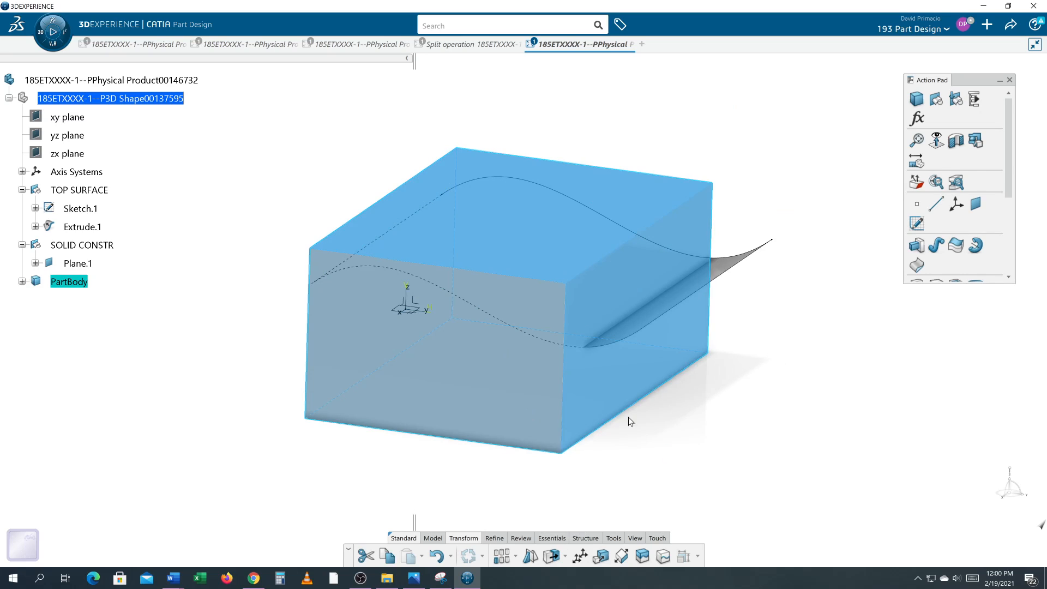
left_click(362, 482)
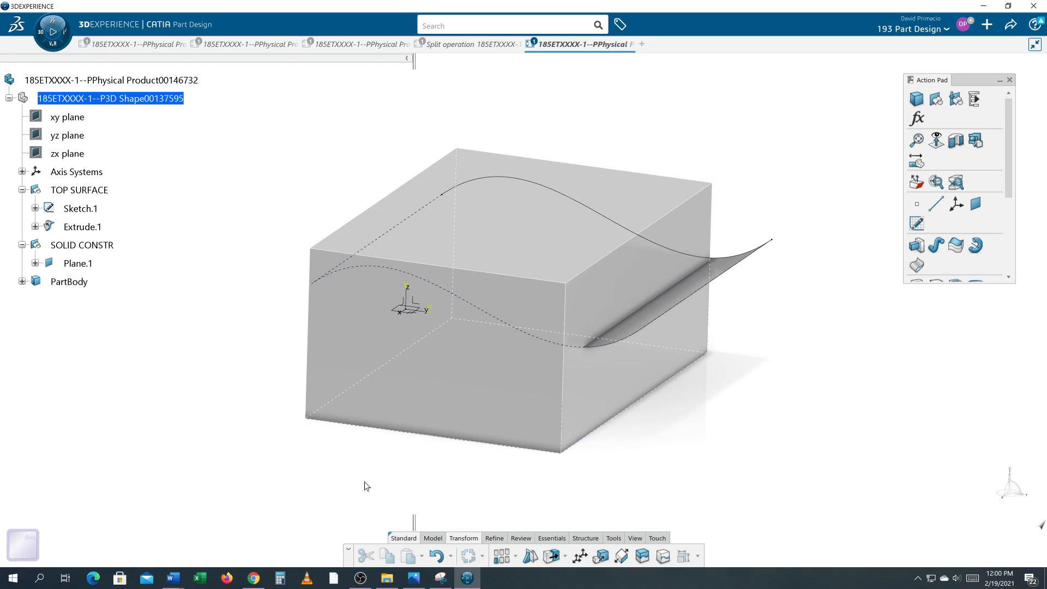
Try to split the taller block with Extrude.1, check the surface's coverage from other angles, retry and cancel the split.
mouse_move(377, 488)
middle_mouse_down()
mouse_move(465, 453)
mouse_move(413, 485)
mouse_move(374, 492)
middle_mouse_up()
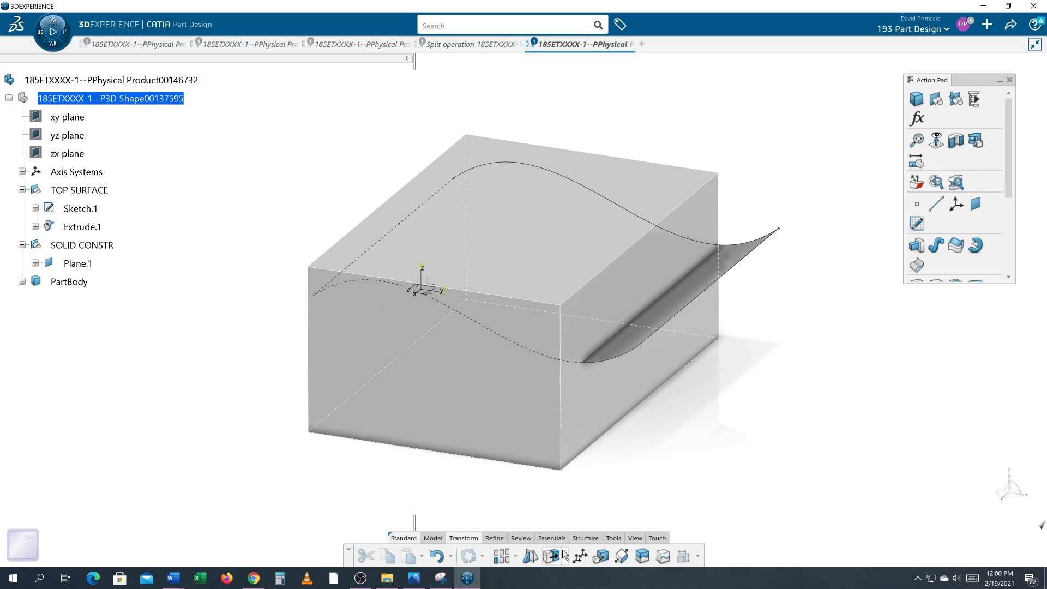
left_click(642, 557)
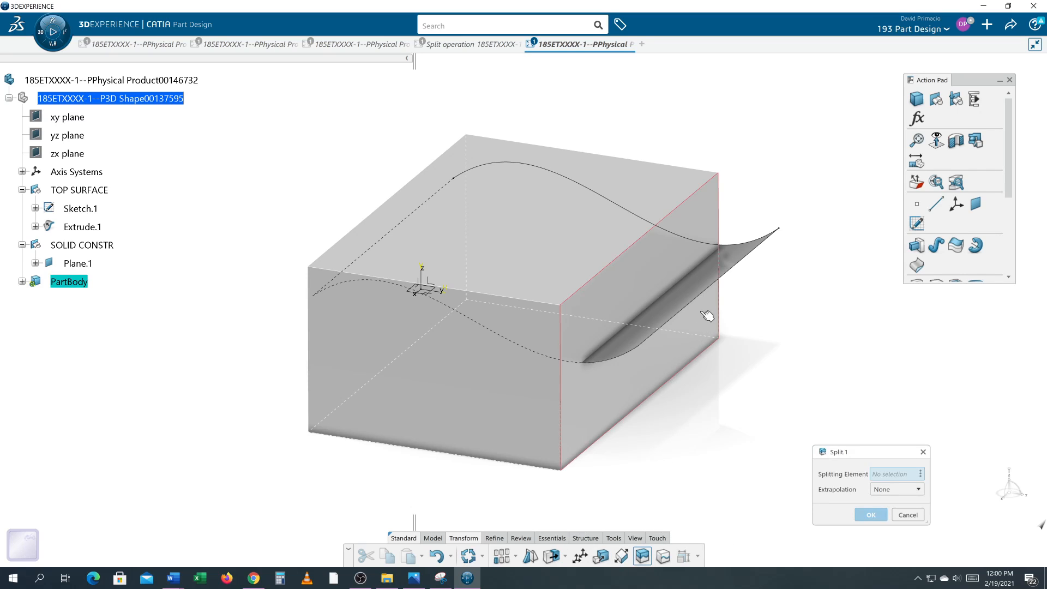
left_click(686, 299)
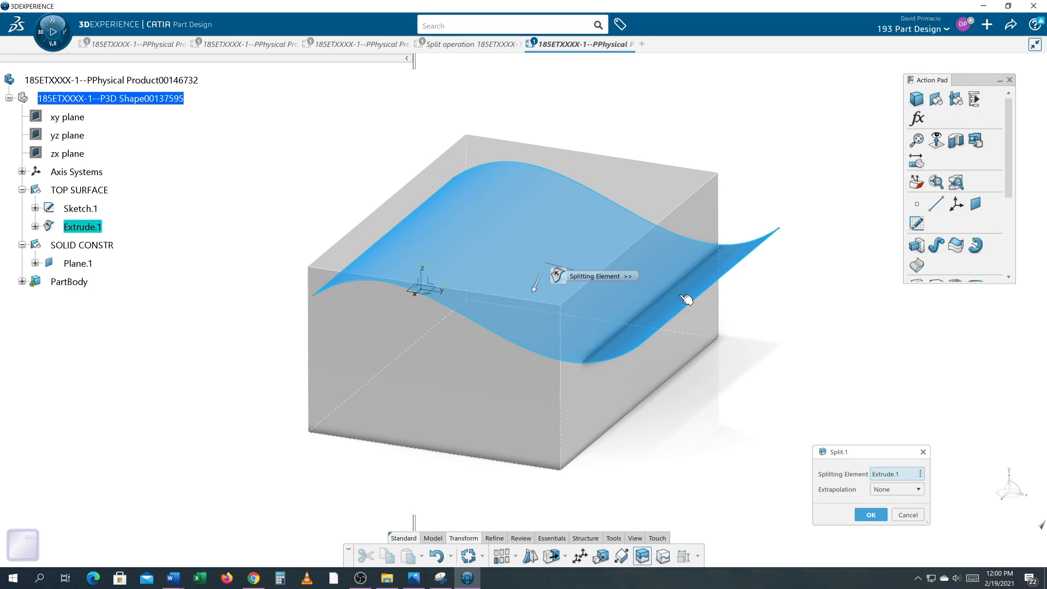
left_click(856, 513)
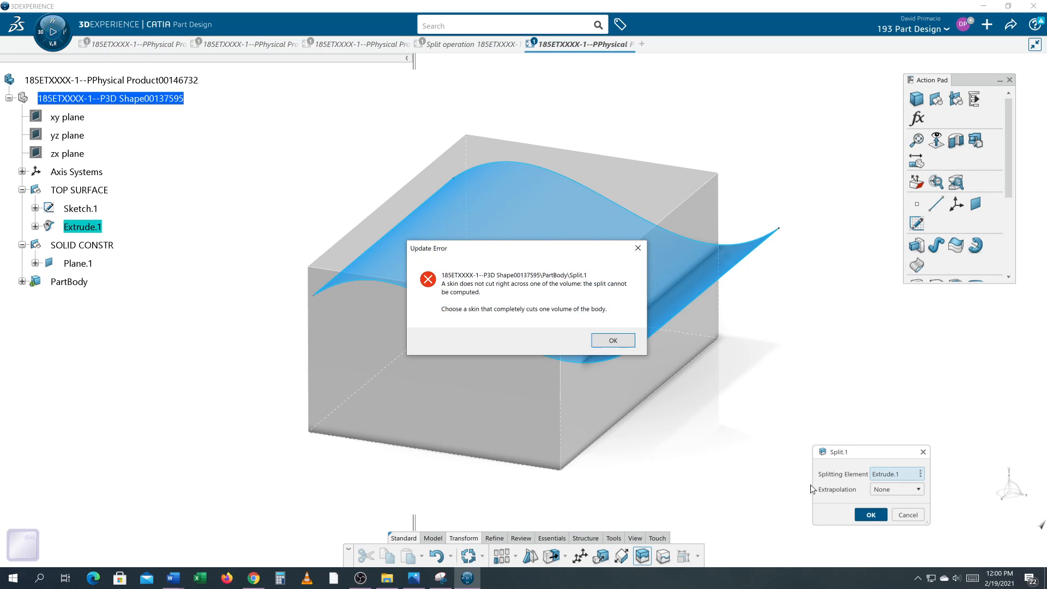
left_click(612, 339)
middle_click_drag(672, 444, 391, 354)
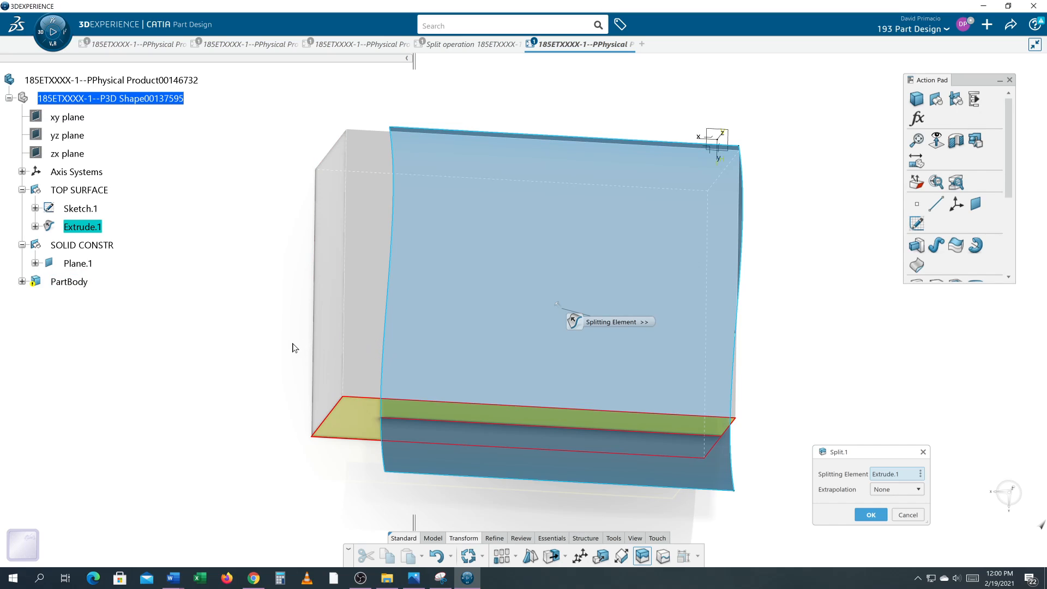
left_click(863, 516)
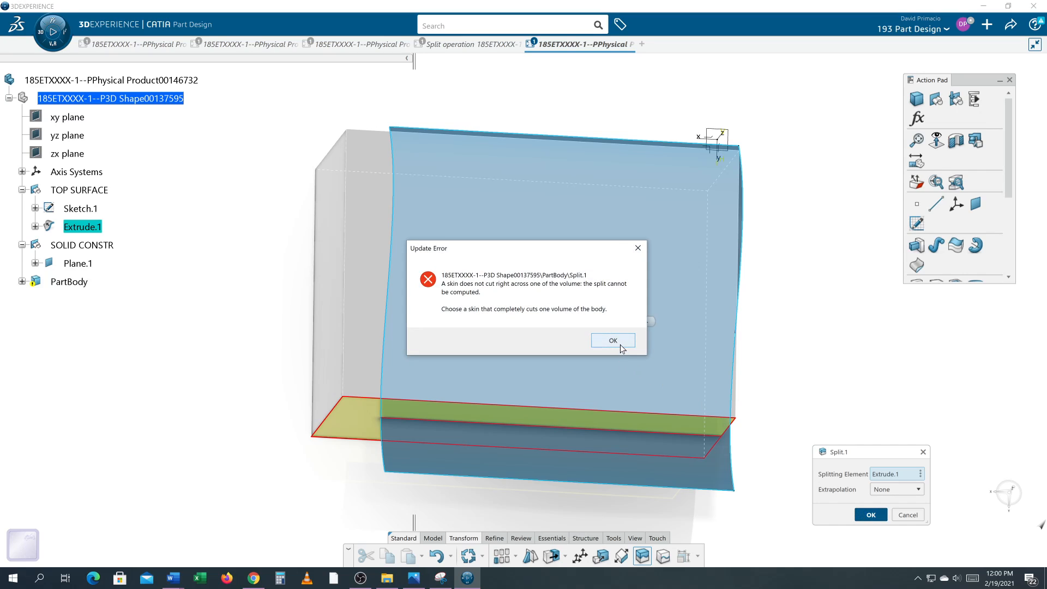
left_click(613, 340)
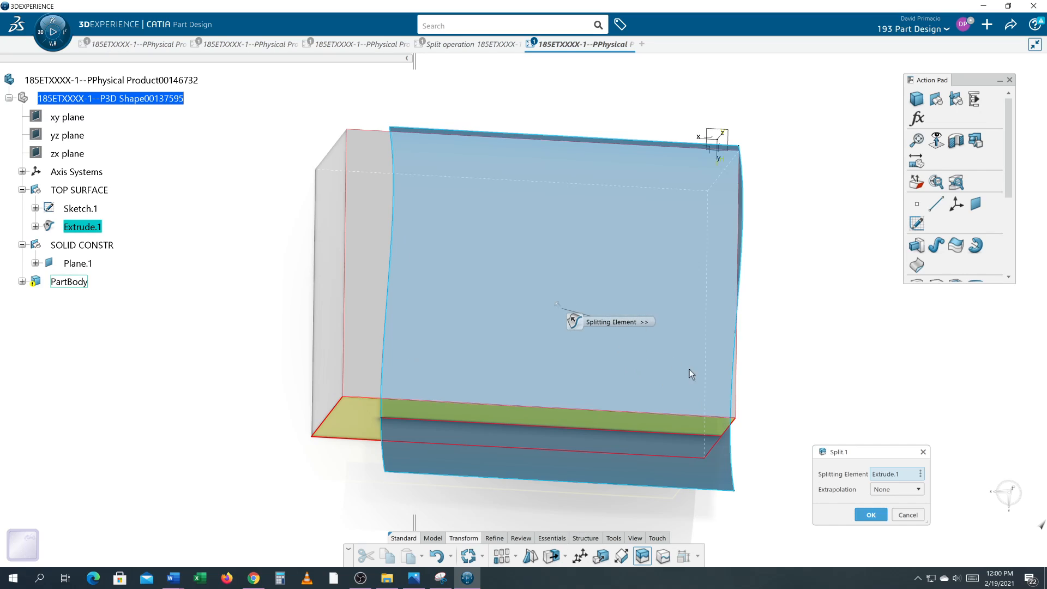
left_click(908, 515)
Open Sketch.2 under the pad in PartBody, set the rectangle's 11.25 in dimension to 10 in, and exit the sketch.
middle_click_drag(469, 501, 695, 369)
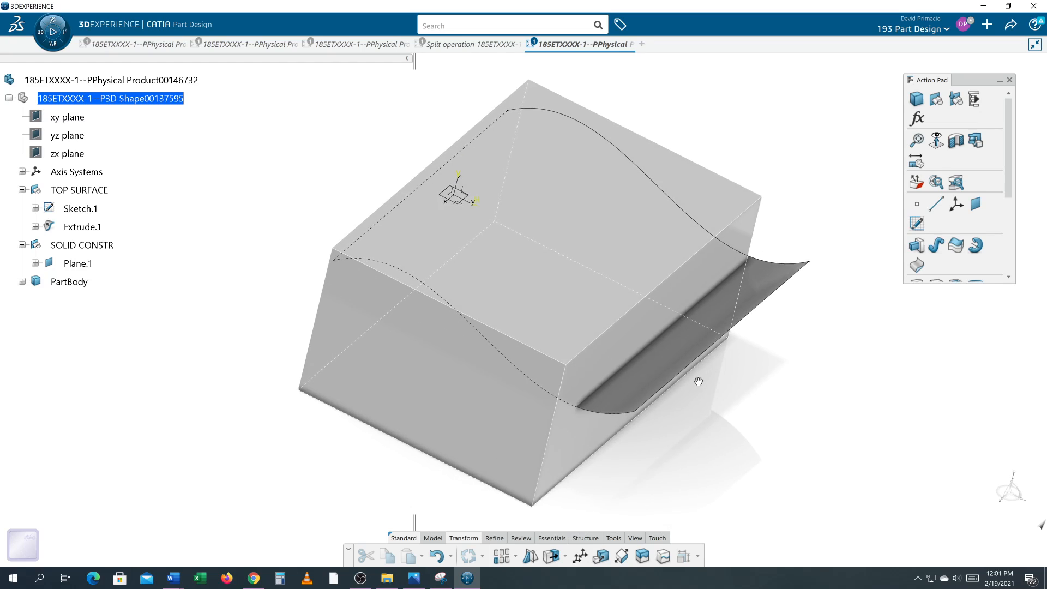
middle_click_drag(437, 481, 468, 470)
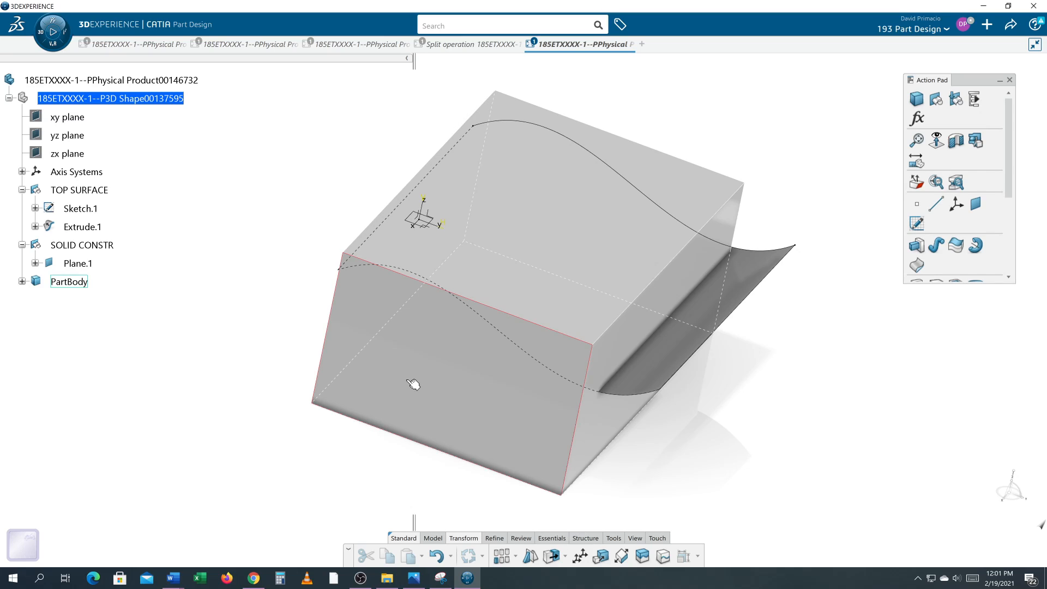
left_click(22, 282)
left_click(35, 300)
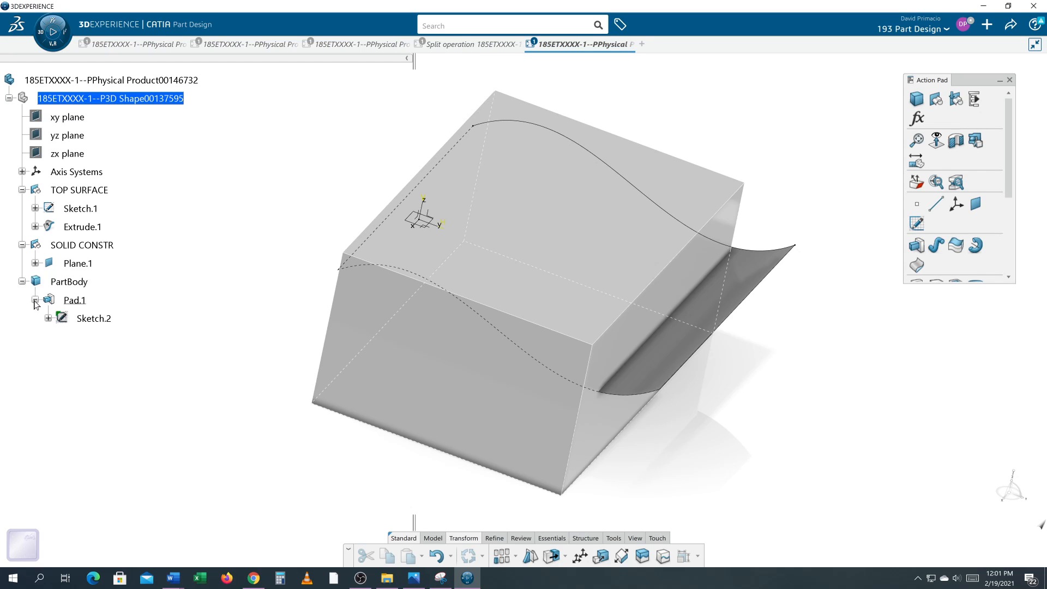
double_click(90, 318)
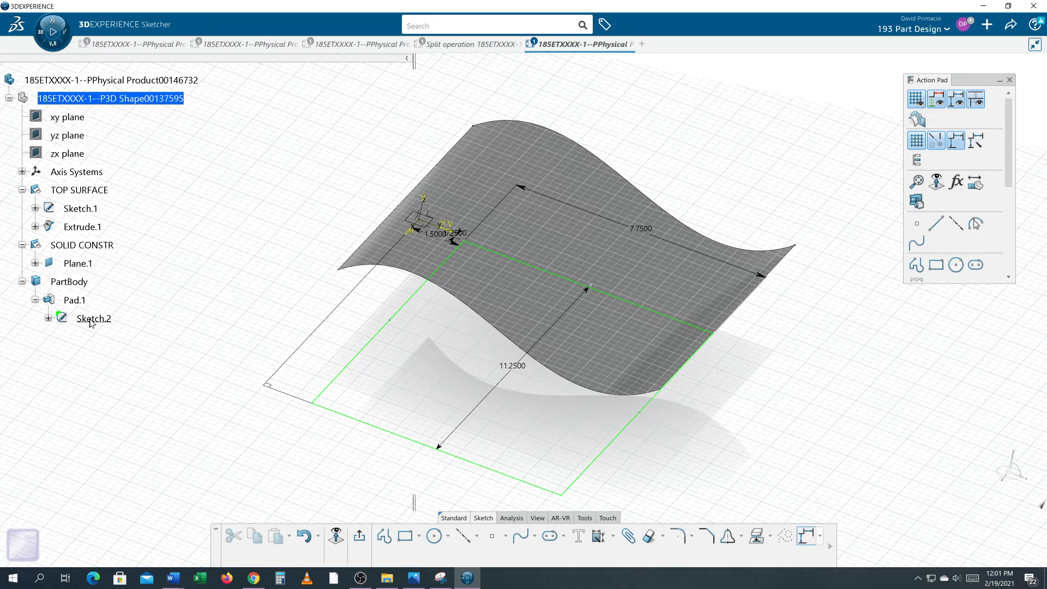
double_click(504, 367)
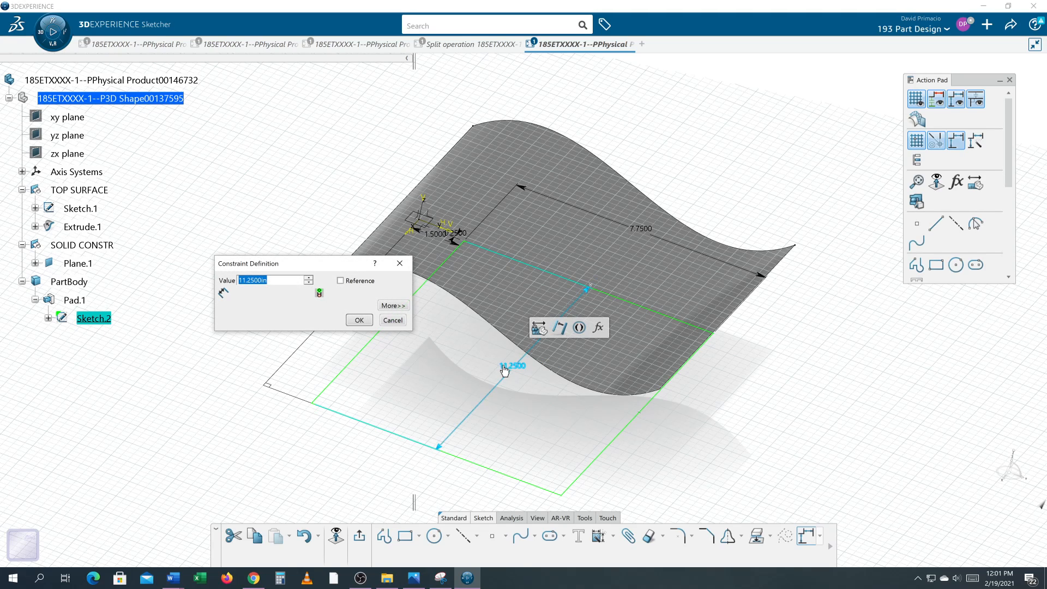
type("10")
key("Return")
left_click(359, 538)
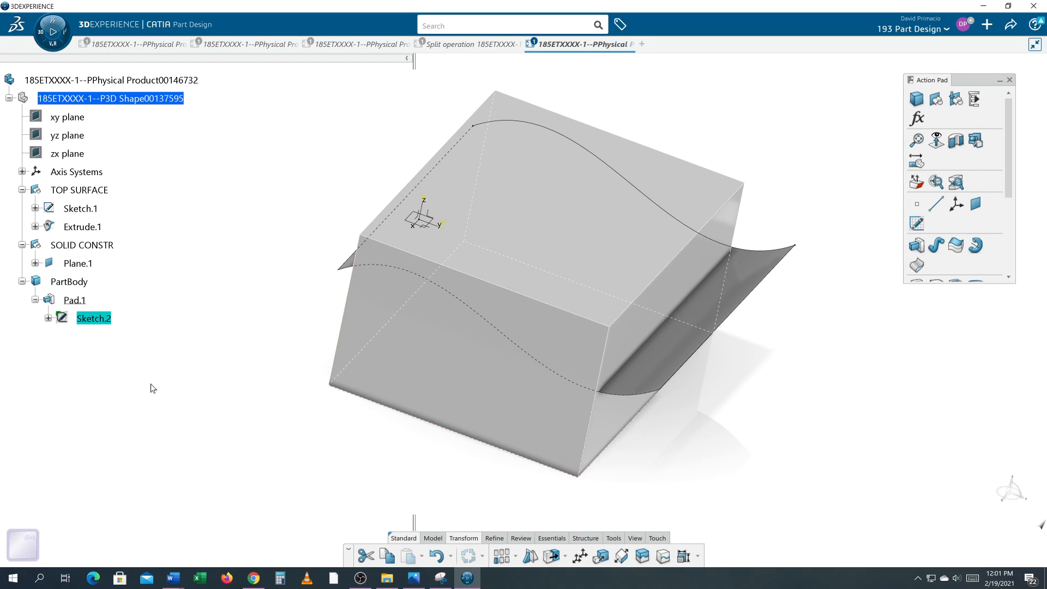
Reopen Sketch.2, view it normal to the sketch plane, and set the rectangle's longer dimension to 9.25 in.
double_click(104, 322)
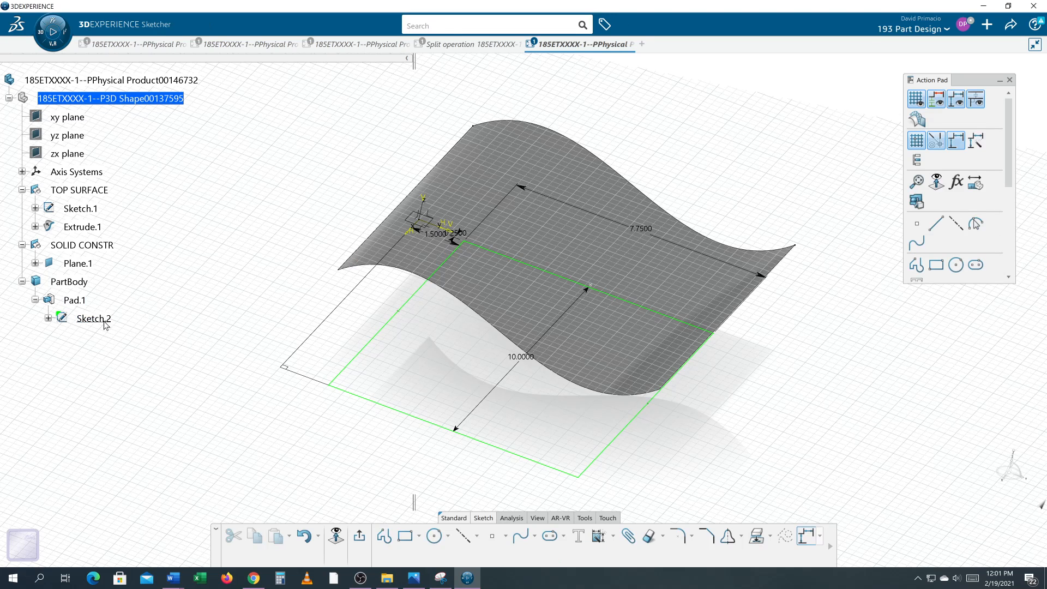
double_click(508, 381)
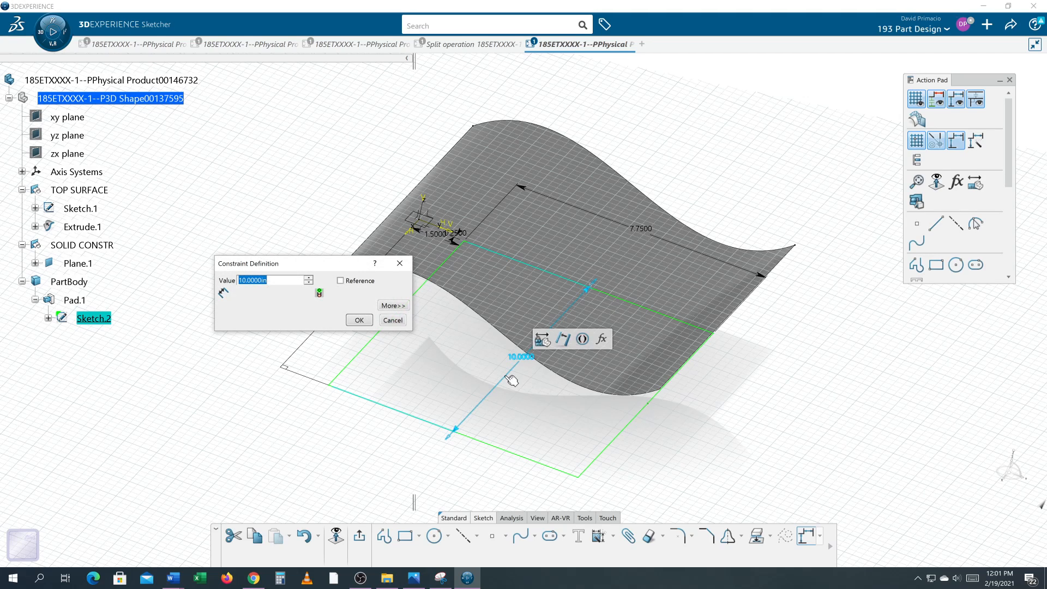
left_click(335, 539)
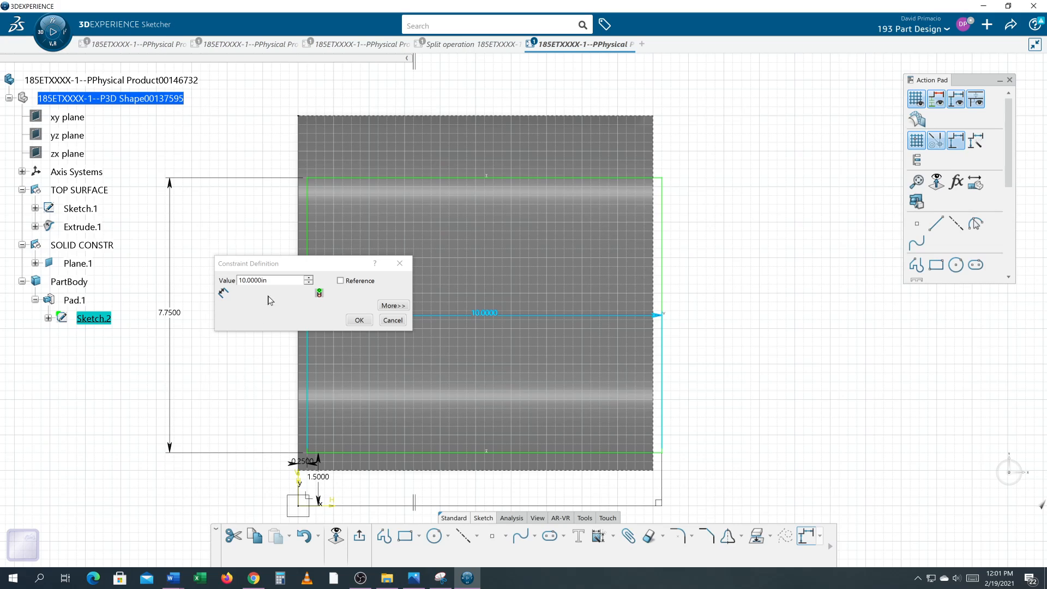
left_click(219, 286)
type("9")
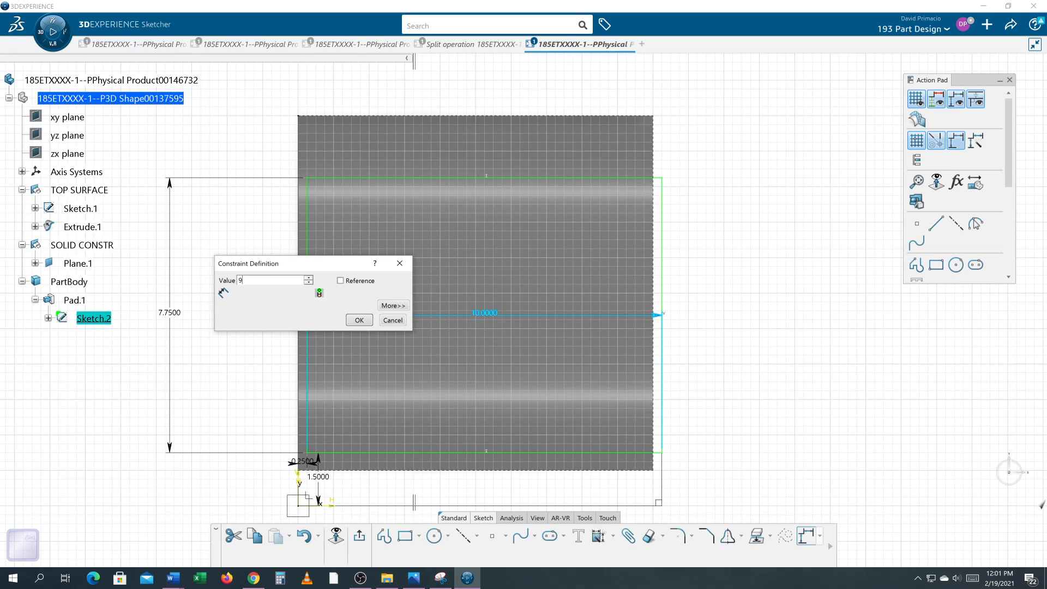
type(".2500in")
left_click(359, 320)
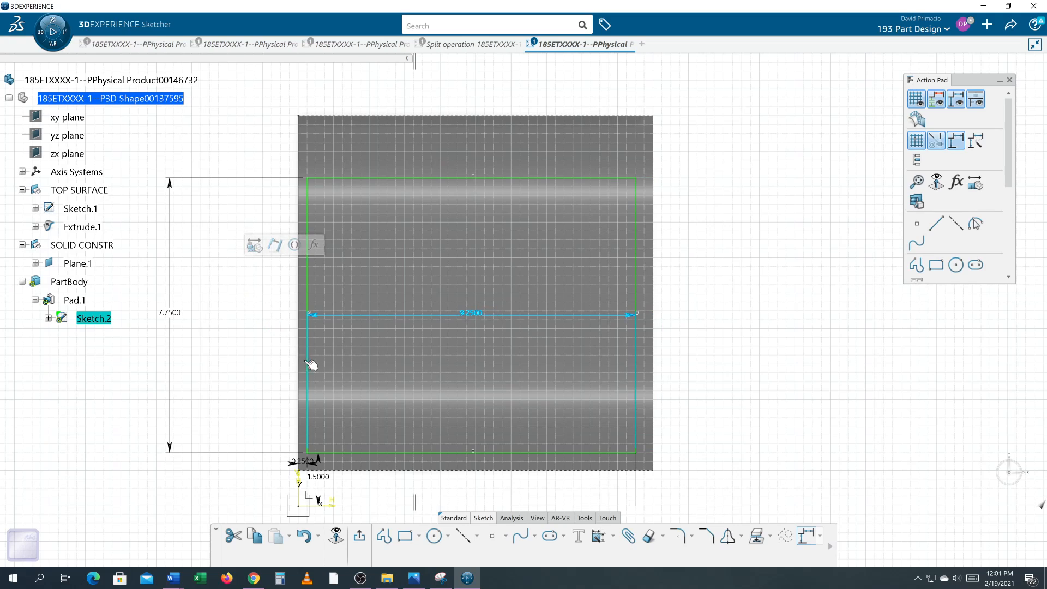
Set the rectangle's longer dimension in Sketch.2 to 9.5 in.
left_click(472, 315)
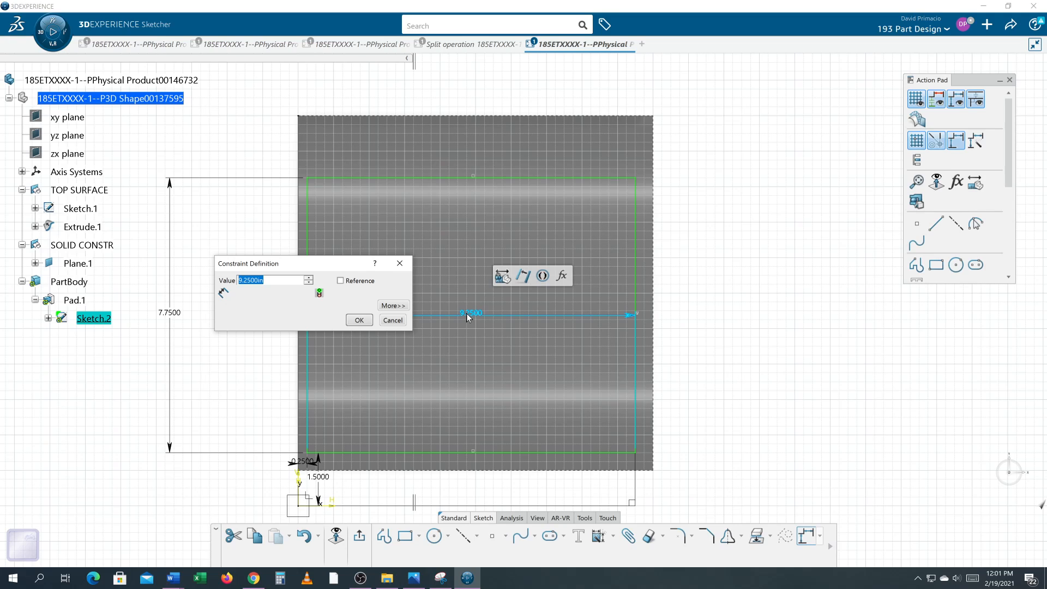
type("9.5")
key("Return")
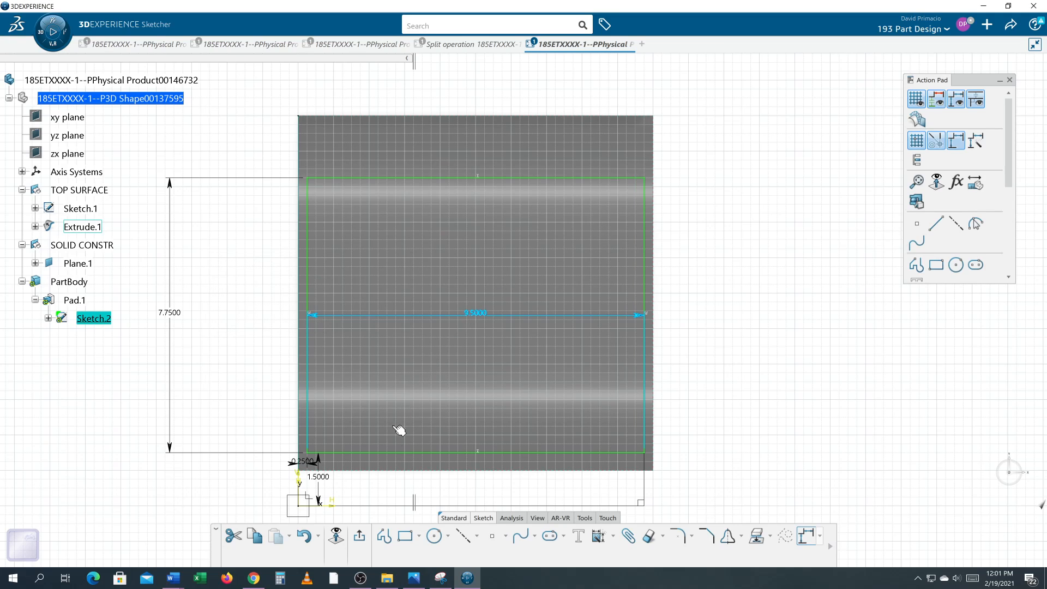
Exit Sketch.2 and check in isometric view how far the wavy surface extends past the resized block.
left_click(359, 534)
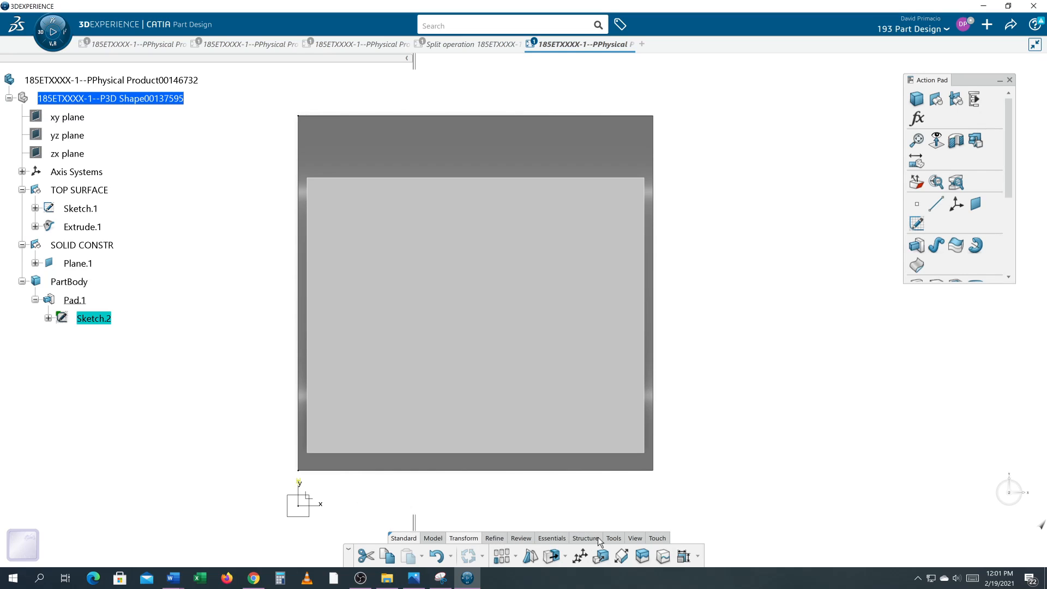
left_click(634, 538)
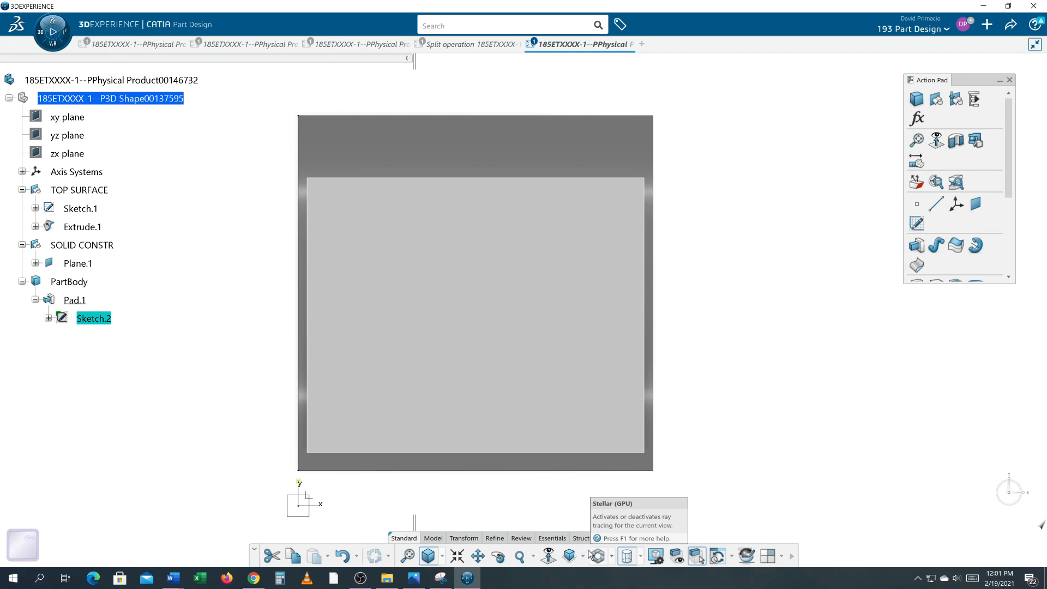
left_click(571, 556)
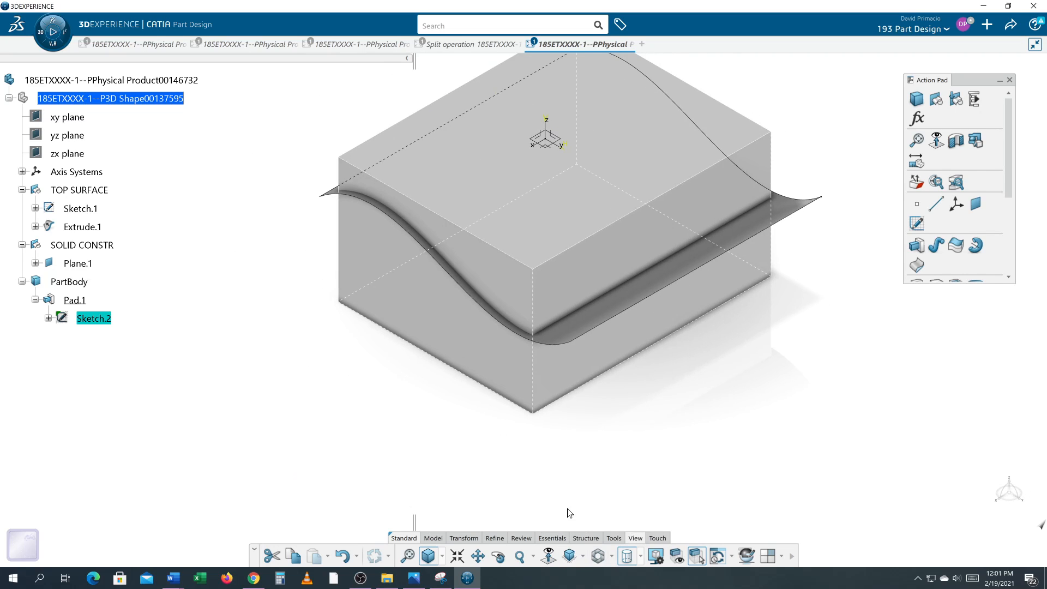
mouse_move(493, 431)
middle_mouse_down()
mouse_move(480, 425)
mouse_move(419, 495)
mouse_move(423, 519)
mouse_move(521, 484)
mouse_move(652, 407)
mouse_move(771, 376)
mouse_move(549, 376)
mouse_move(474, 460)
mouse_move(402, 494)
mouse_move(376, 451)
mouse_move(679, 450)
middle_mouse_up()
mouse_move(740, 401)
middle_mouse_down()
mouse_move(760, 414)
mouse_move(746, 410)
middle_mouse_up()
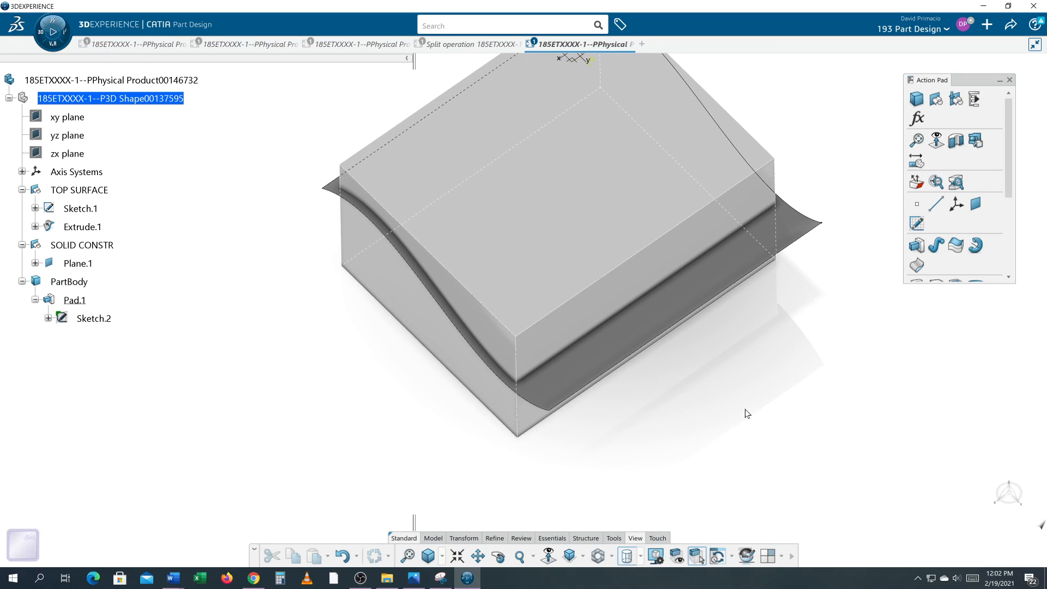
Set the first limit length of Extrude.1 to 11 in and inspect the surface's overhang around the block from several angles.
double_click(80, 228)
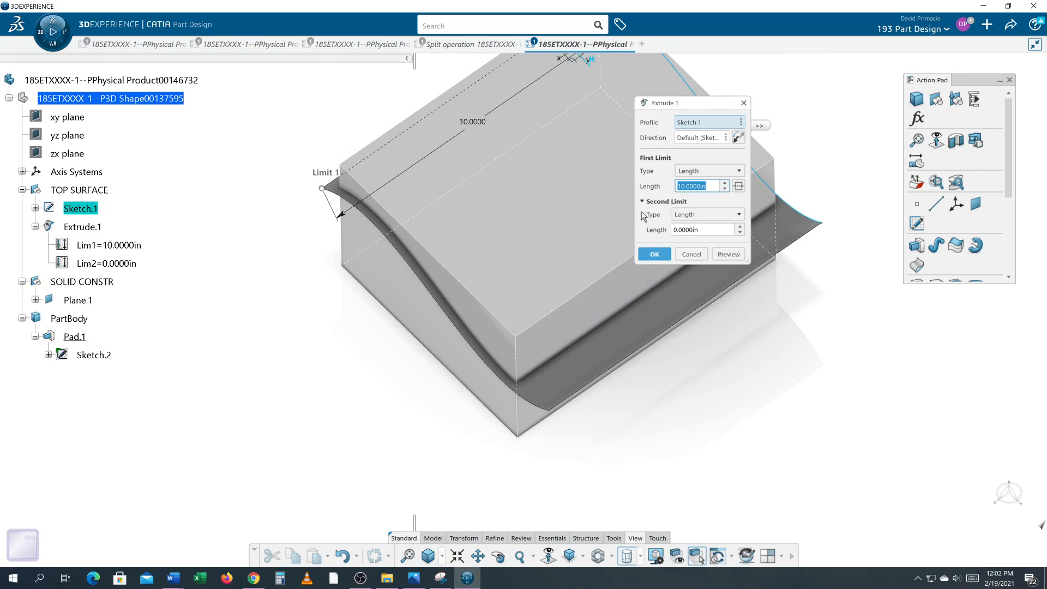
key("Return")
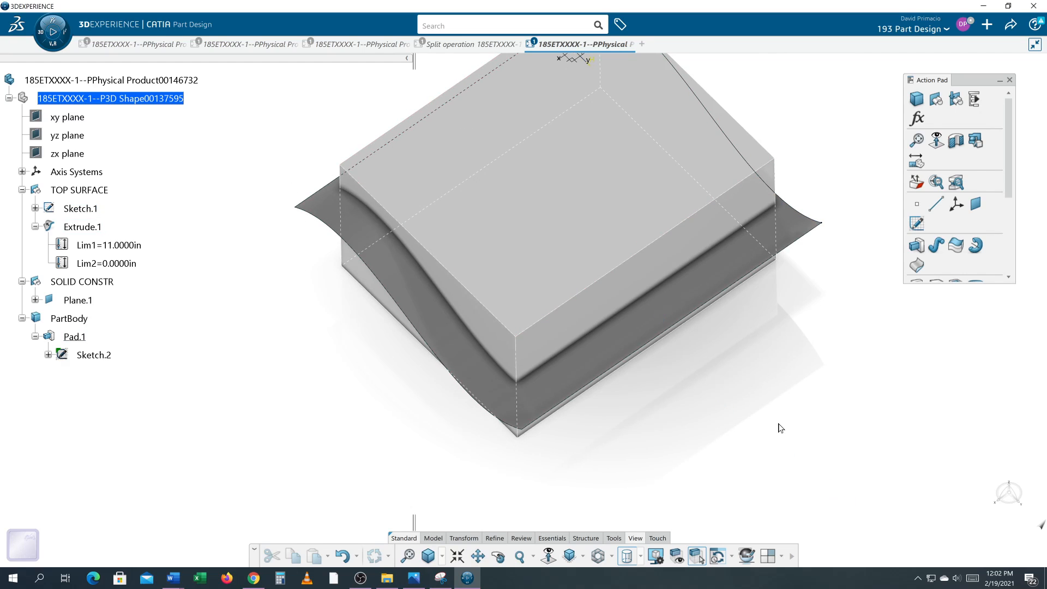
middle_click_drag(755, 407, 729, 379)
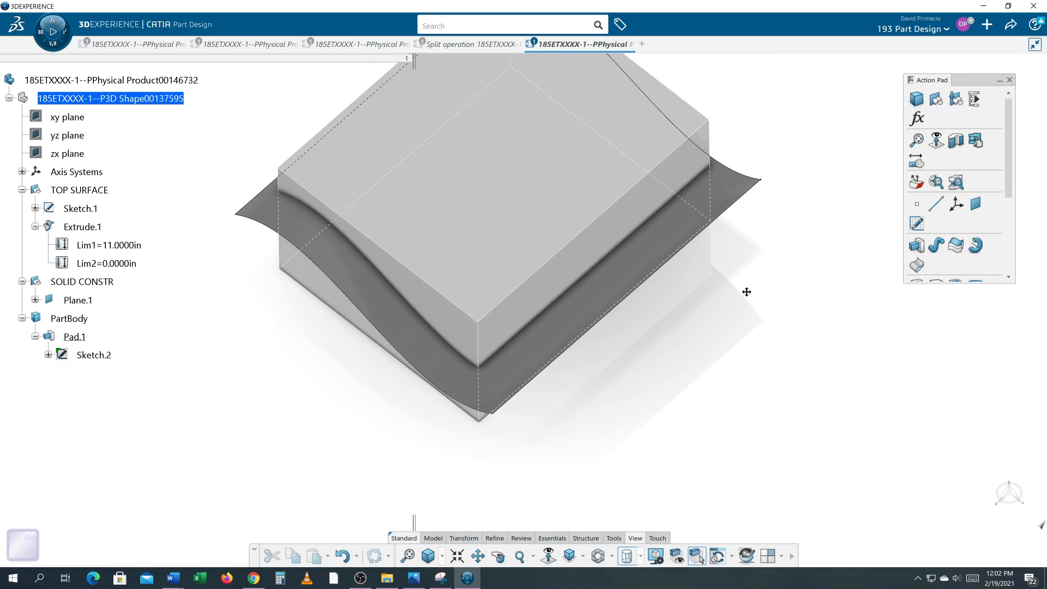
middle_click_drag(746, 292, 635, 392)
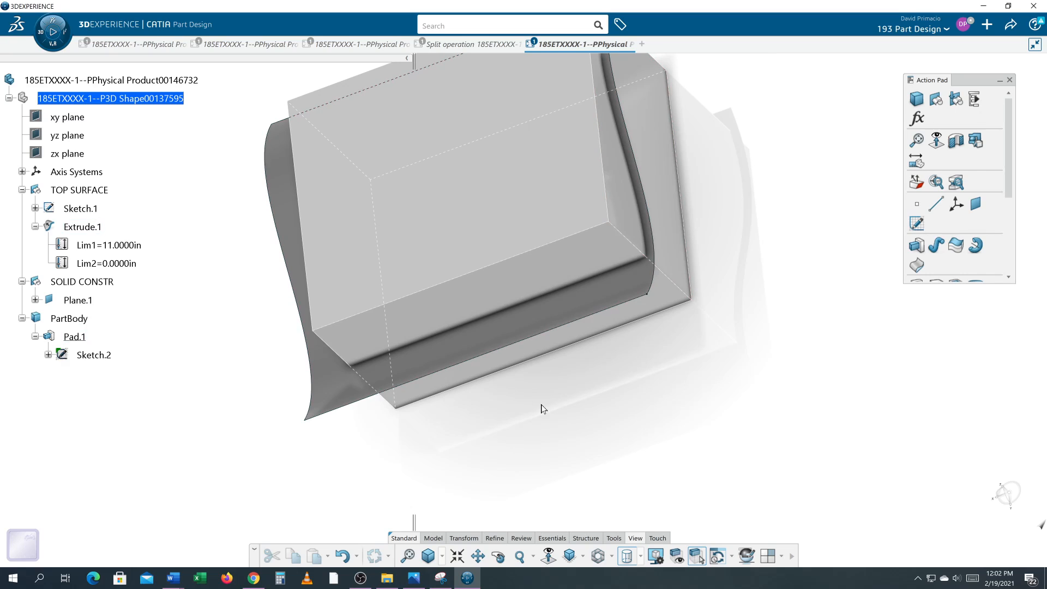
middle_click_drag(559, 417, 717, 366)
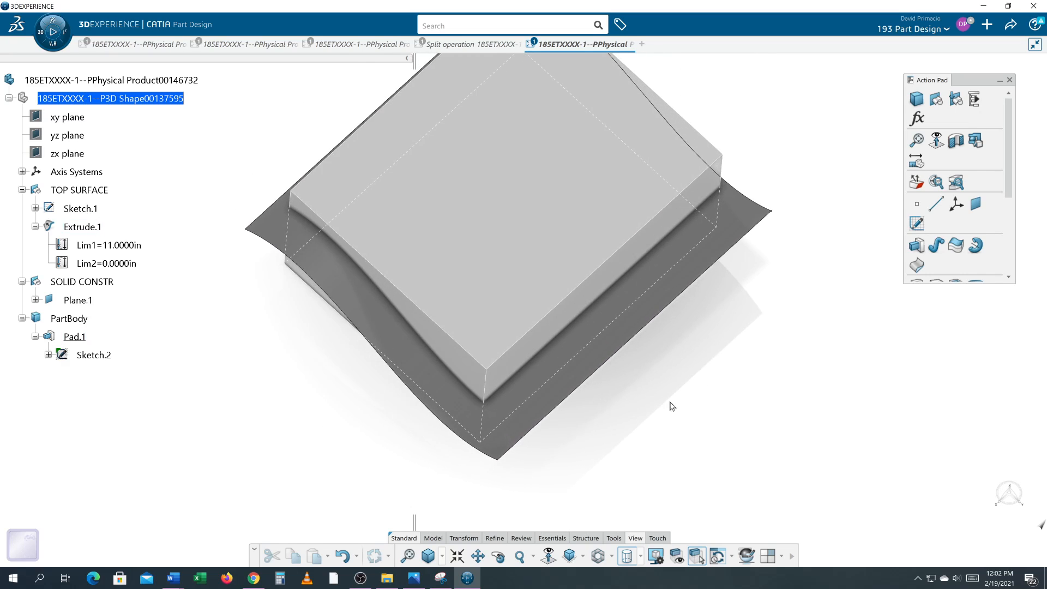
middle_click_drag(627, 436, 654, 431)
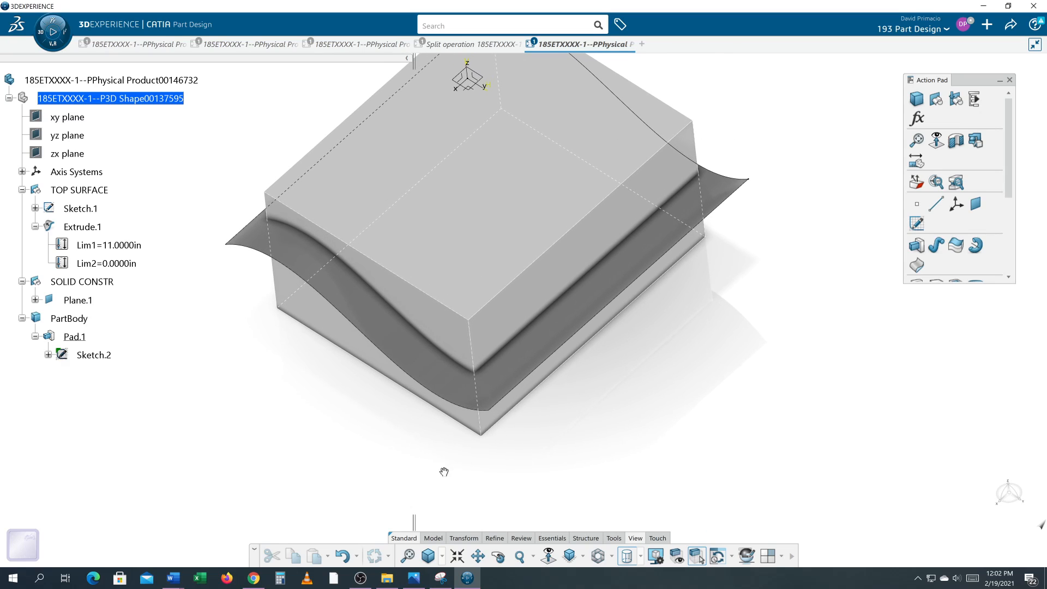
middle_click_drag(444, 472, 606, 462)
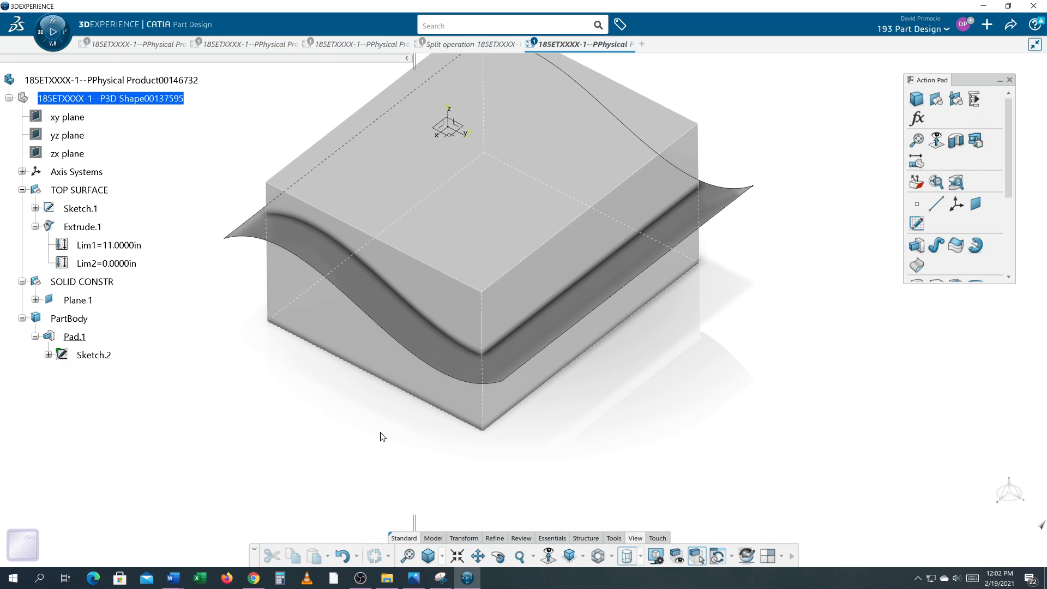
Split the PartBody block with Extrude.1, extrapolation None, reversing the direction to keep the material above the surface.
left_click(454, 539)
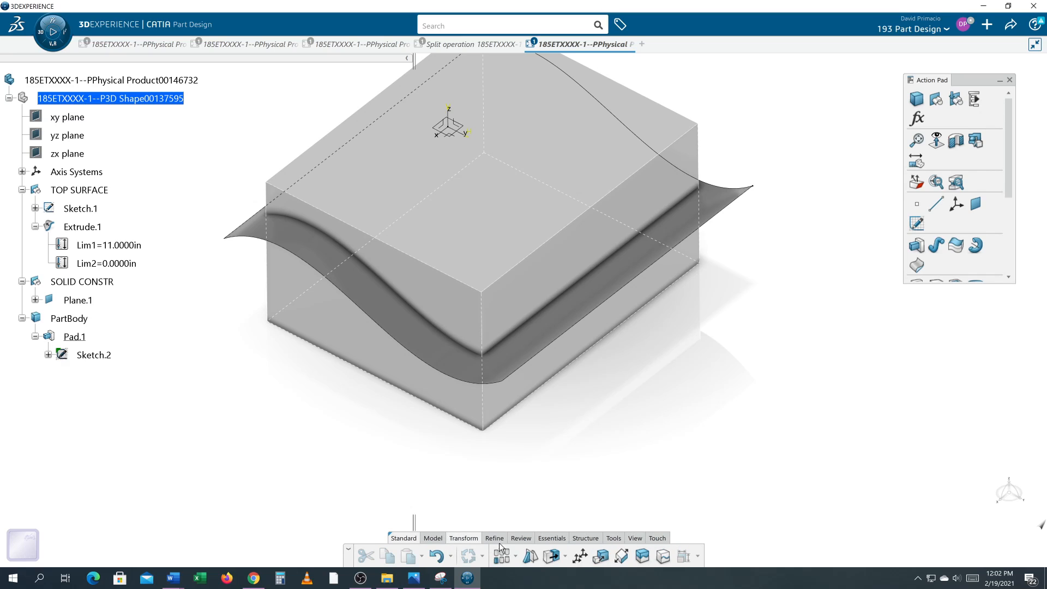
left_click(641, 557)
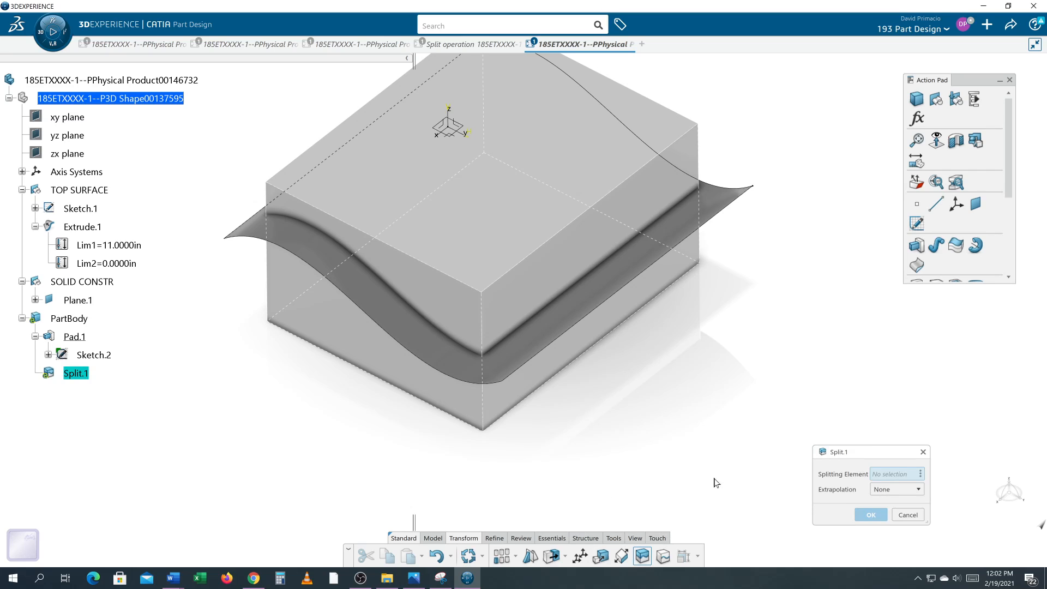
left_click(612, 288)
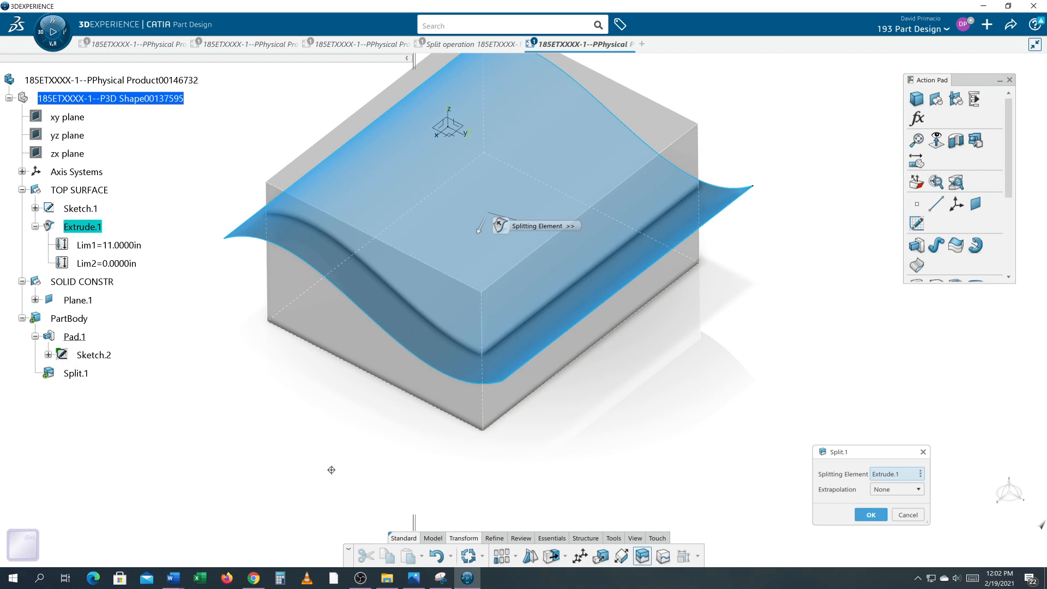
middle_click_drag(331, 470, 467, 415)
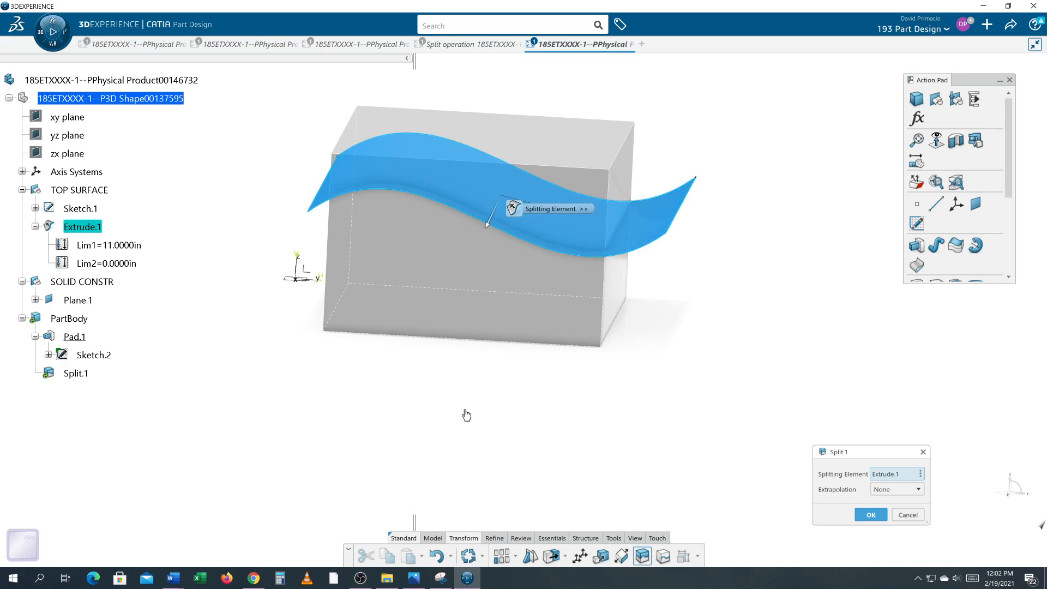
left_click(487, 224)
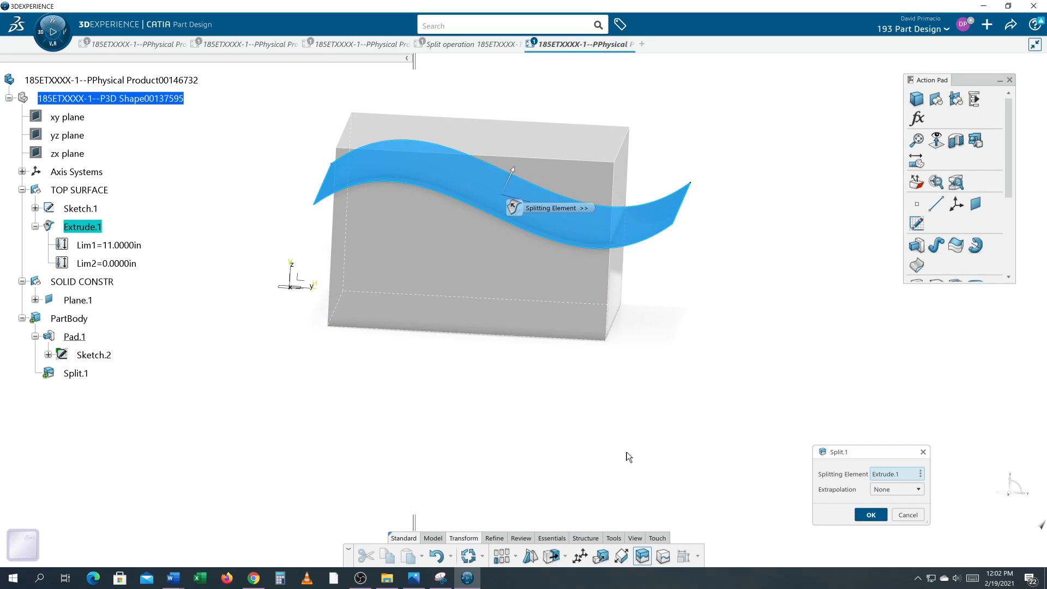
key("Return")
middle_click_drag(510, 424, 554, 372)
middle_click_drag(566, 408, 380, 416)
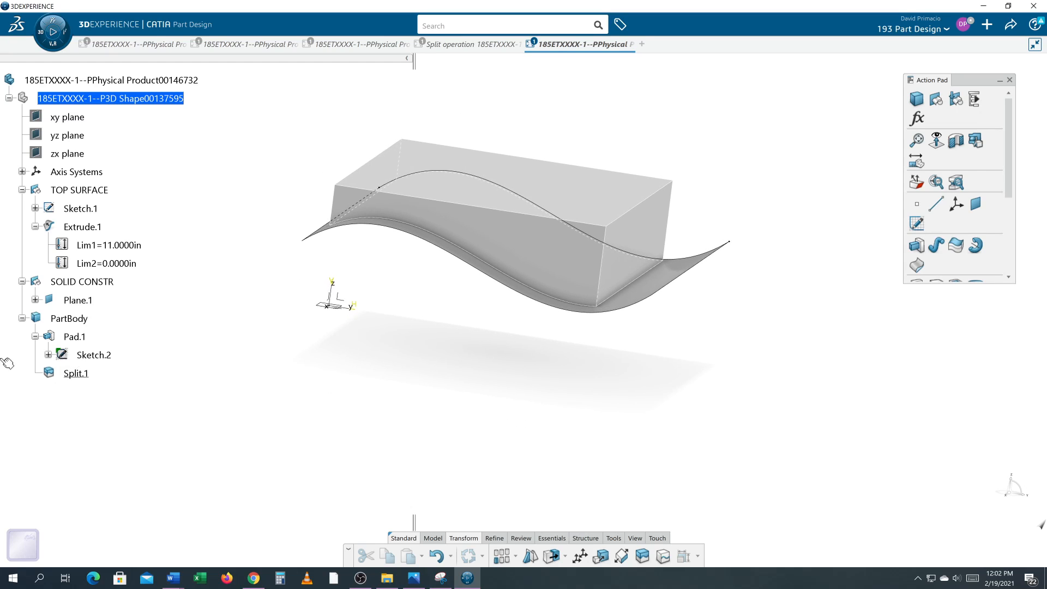
Edit Split.1 and reverse its direction to keep the material below the wavy surface.
double_click(76, 374)
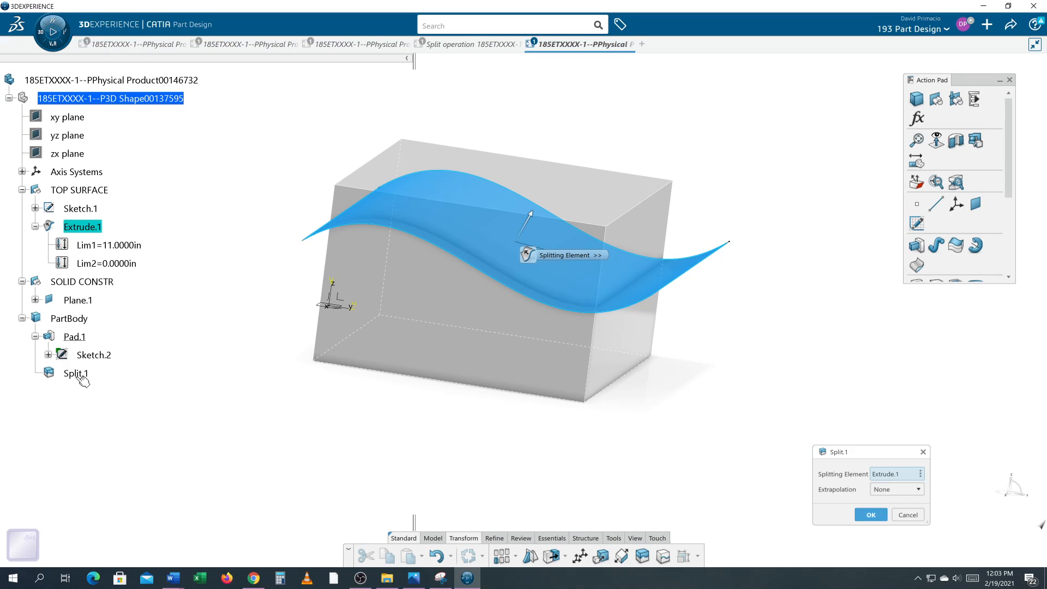
left_click(527, 228)
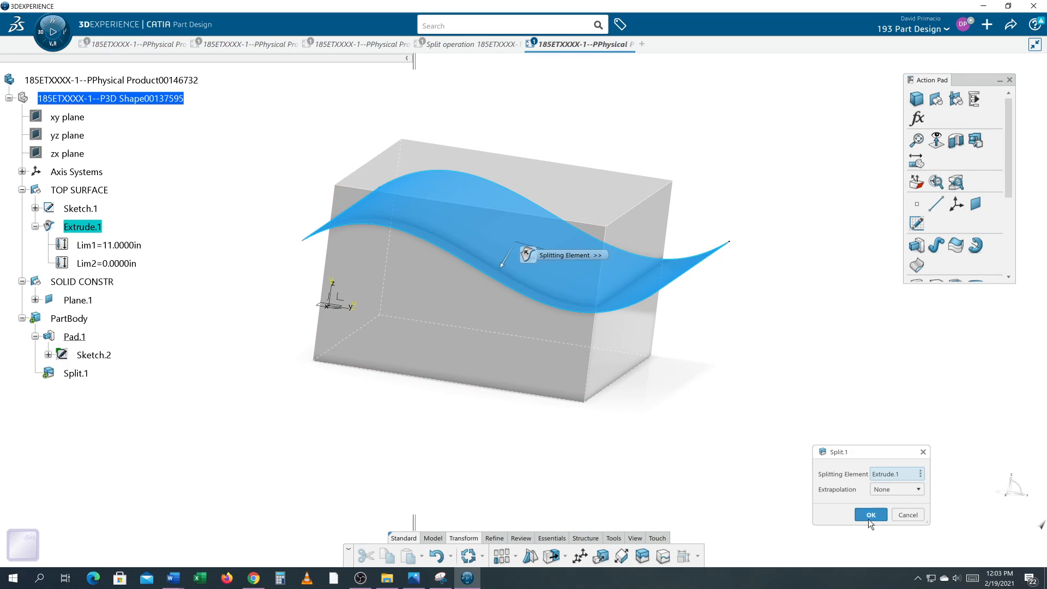
key("Return")
mouse_move(597, 394)
middle_mouse_down()
mouse_move(521, 299)
mouse_move(451, 318)
mouse_move(380, 392)
mouse_move(423, 440)
mouse_move(715, 372)
mouse_move(241, 375)
mouse_move(524, 437)
mouse_move(451, 446)
mouse_move(262, 391)
middle_mouse_up()
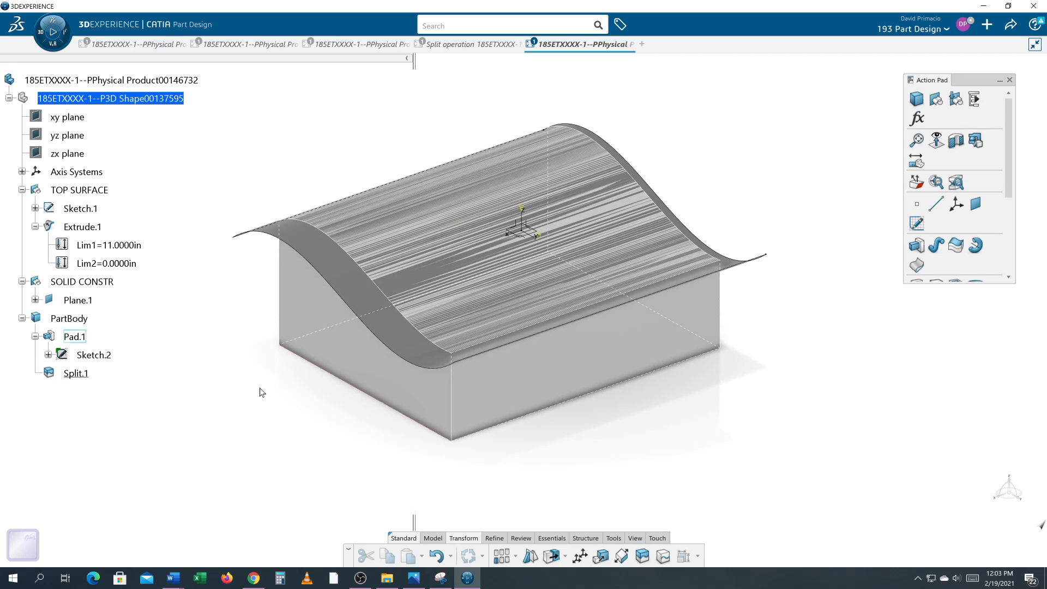
Hide the TOP SURFACE geometrical set so only the split solid is displayed.
right_click(72, 189)
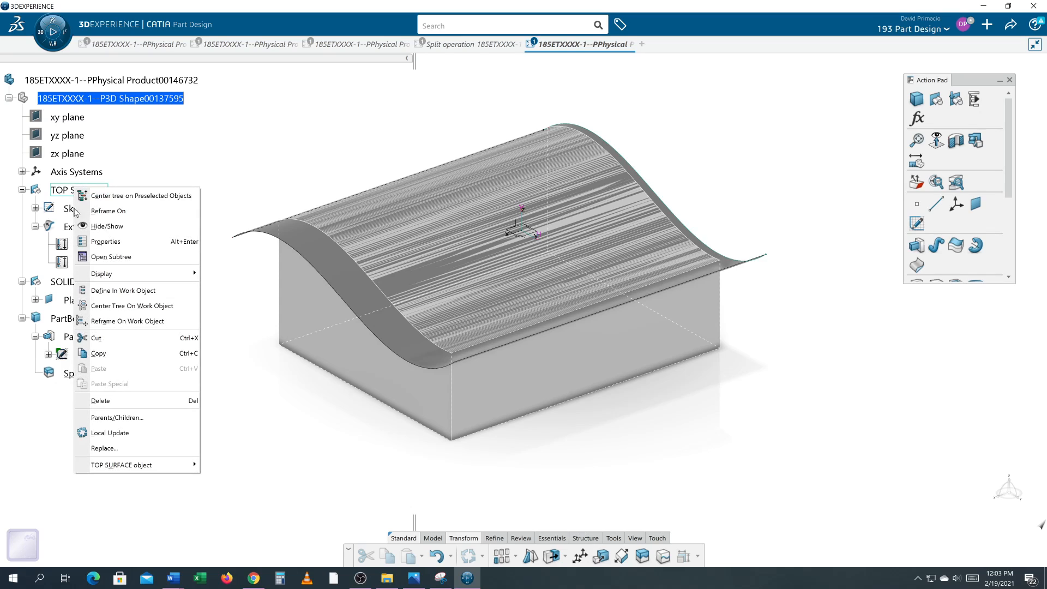
key("Escape")
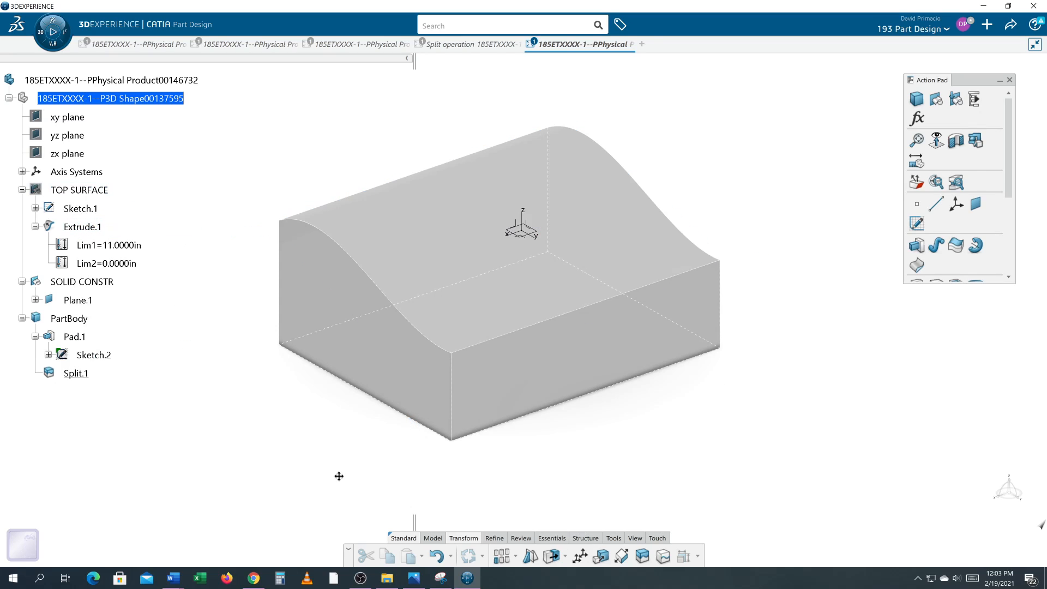
mouse_move(338, 476)
middle_mouse_down()
mouse_move(343, 462)
mouse_move(341, 494)
middle_mouse_up()
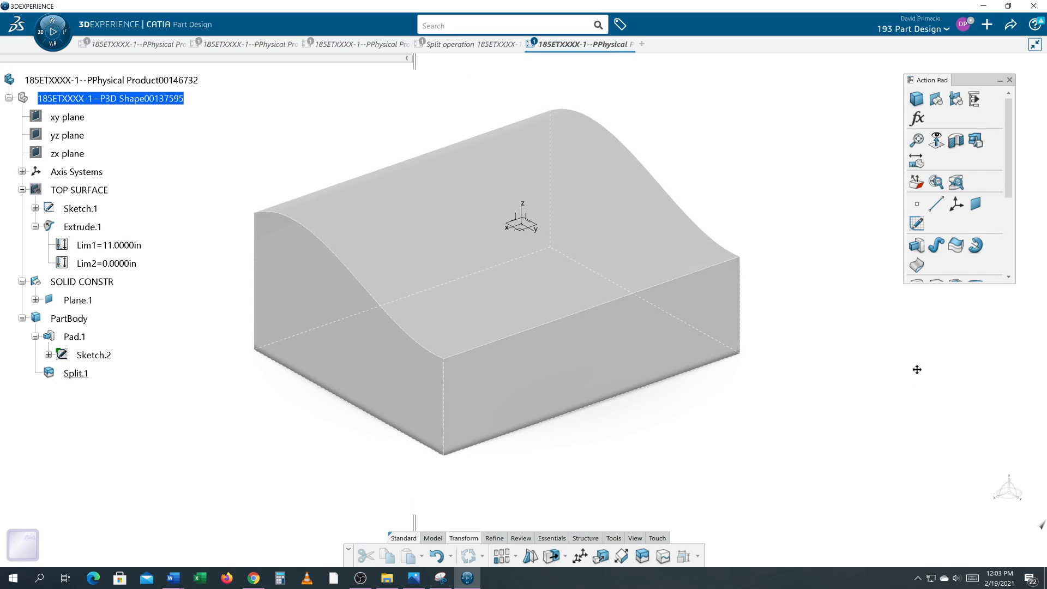
middle_click_drag(912, 369, 894, 415)
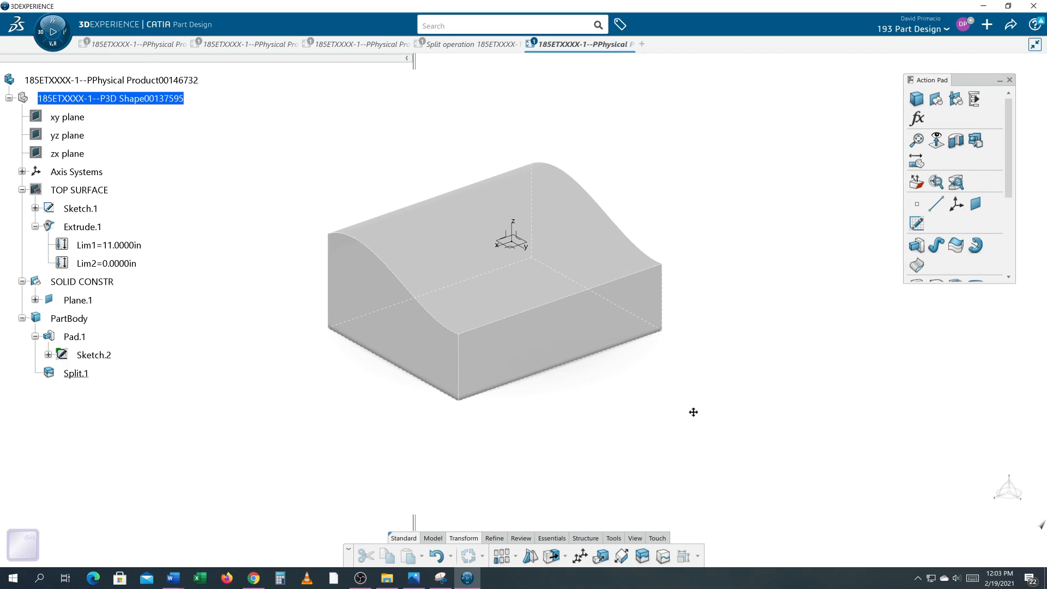
middle_click_drag(709, 466, 603, 289)
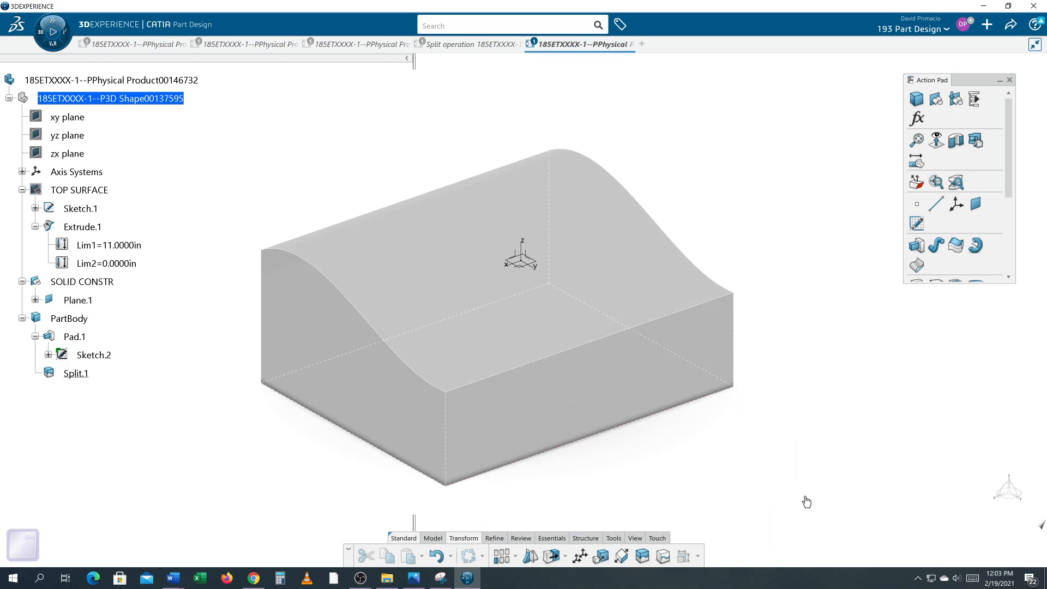
Collapse the Pad.1, SOLID CONSTR and TOP SURFACE branches of the model tree.
left_click(35, 336)
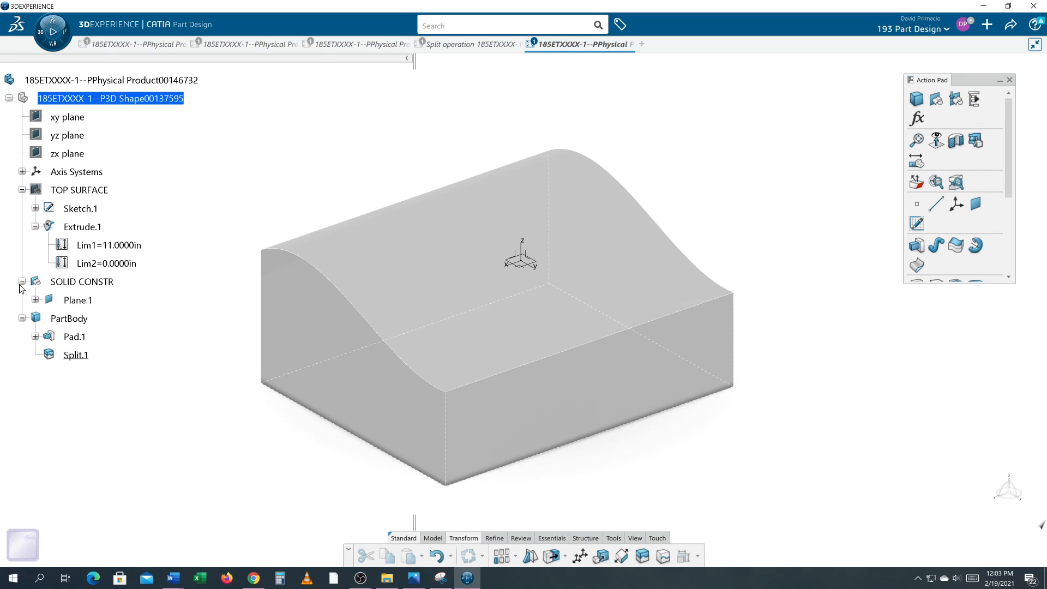
left_click(22, 281)
left_click(22, 190)
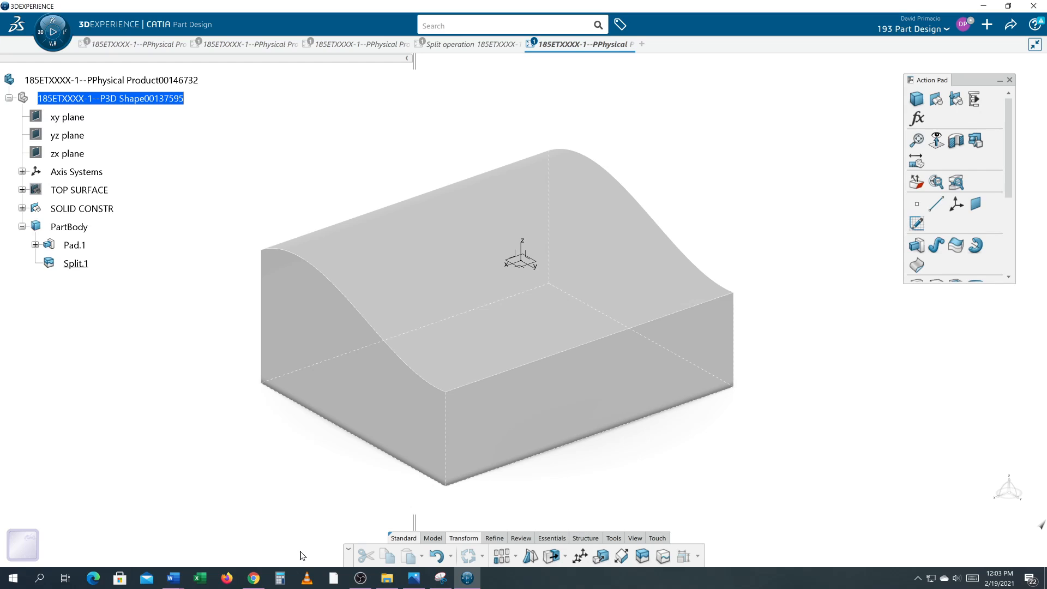
middle_click_drag(311, 500, 319, 499)
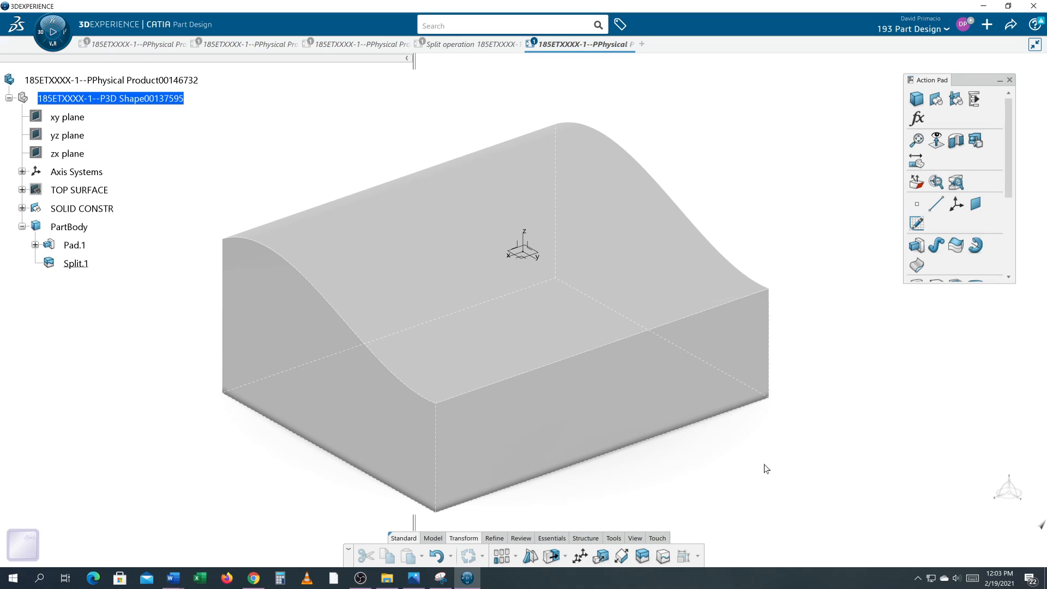
middle_click_drag(770, 457, 773, 452)
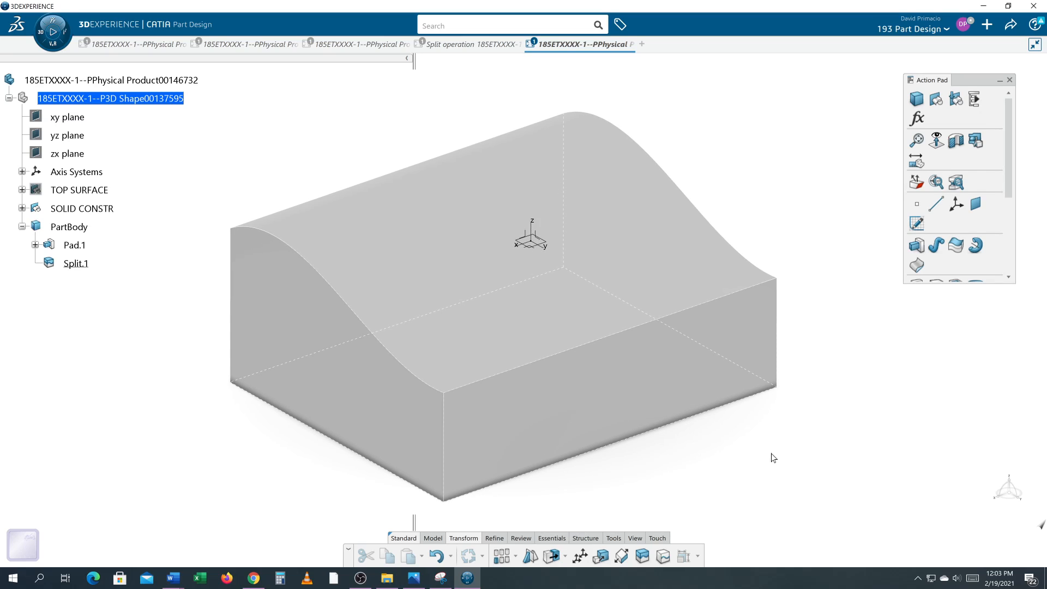
left_click(434, 539)
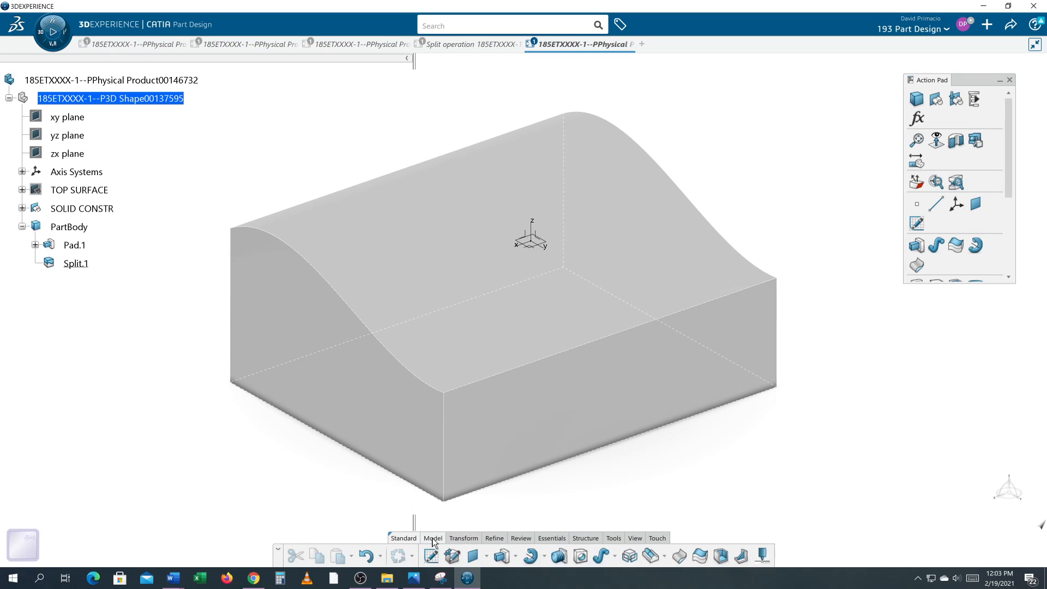
left_click(473, 556)
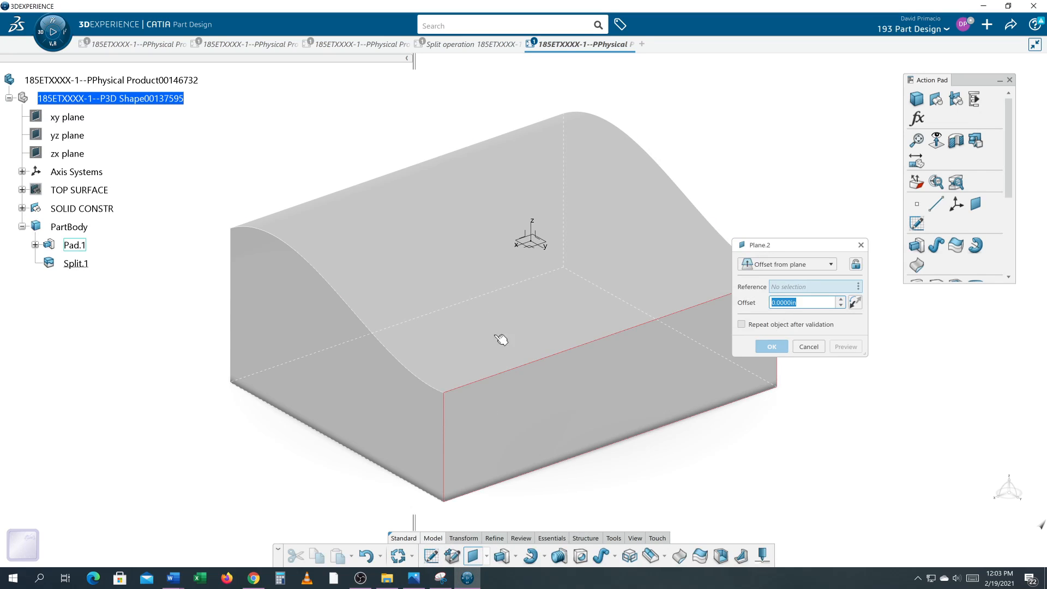
left_click(525, 244)
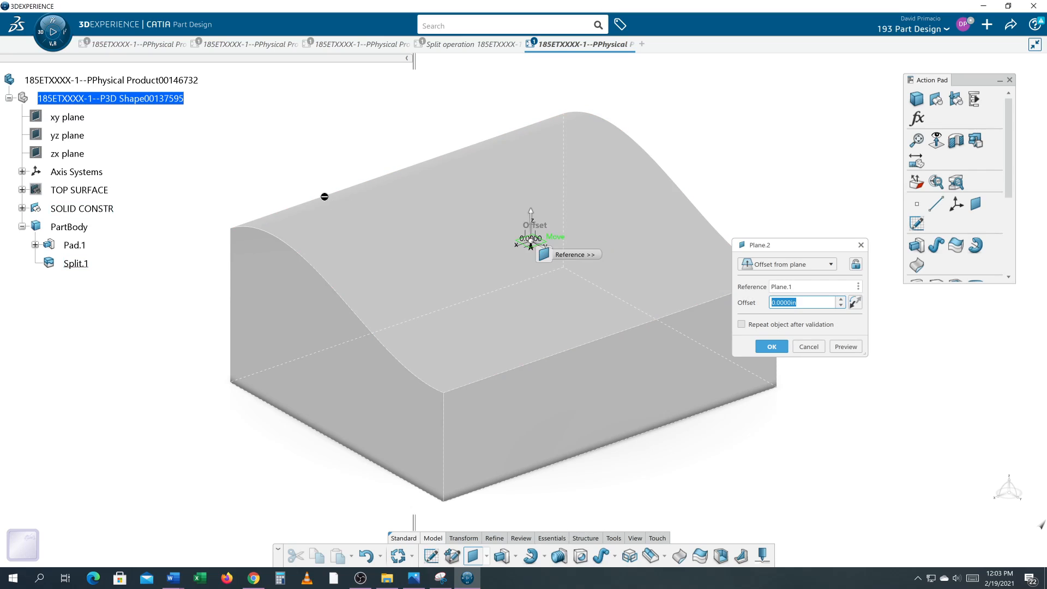
left_click(772, 346)
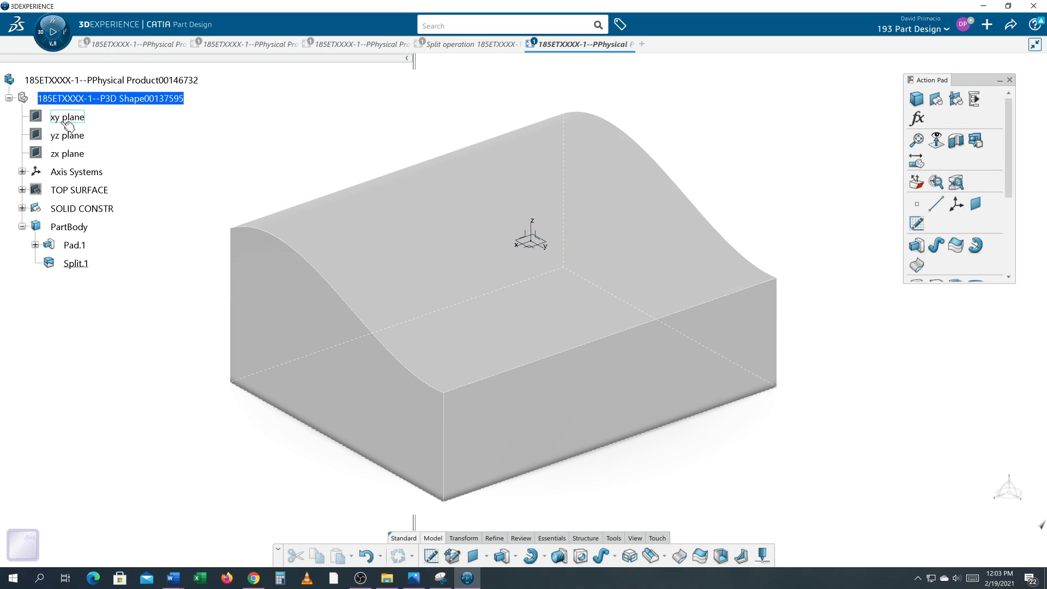
Start a reference plane offset from the xy plane, set the offset to 6 in and preview it.
left_click(472, 556)
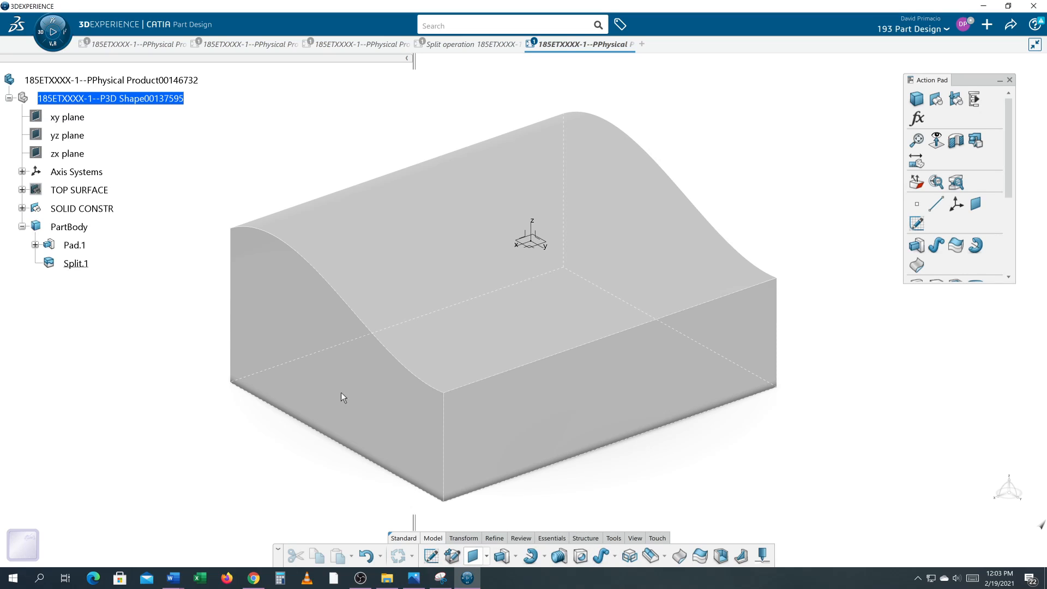
left_click(65, 122)
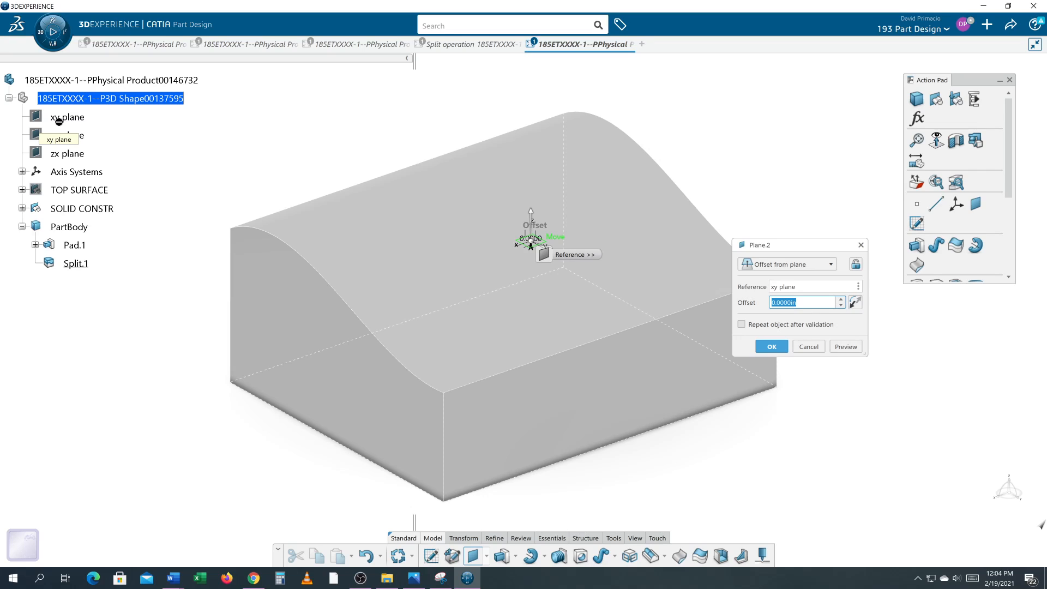
type("6")
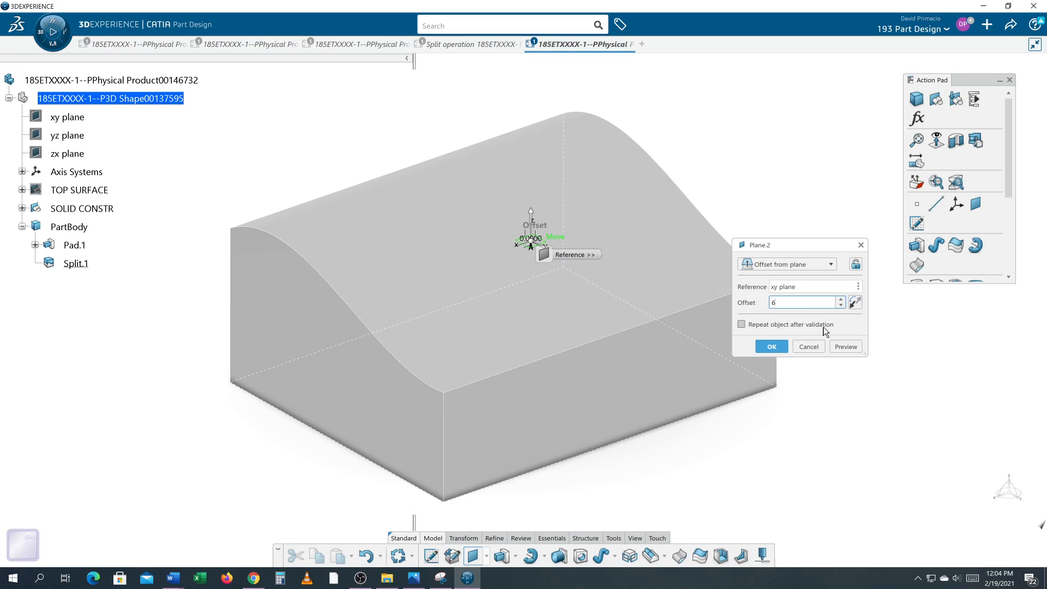
left_click(846, 347)
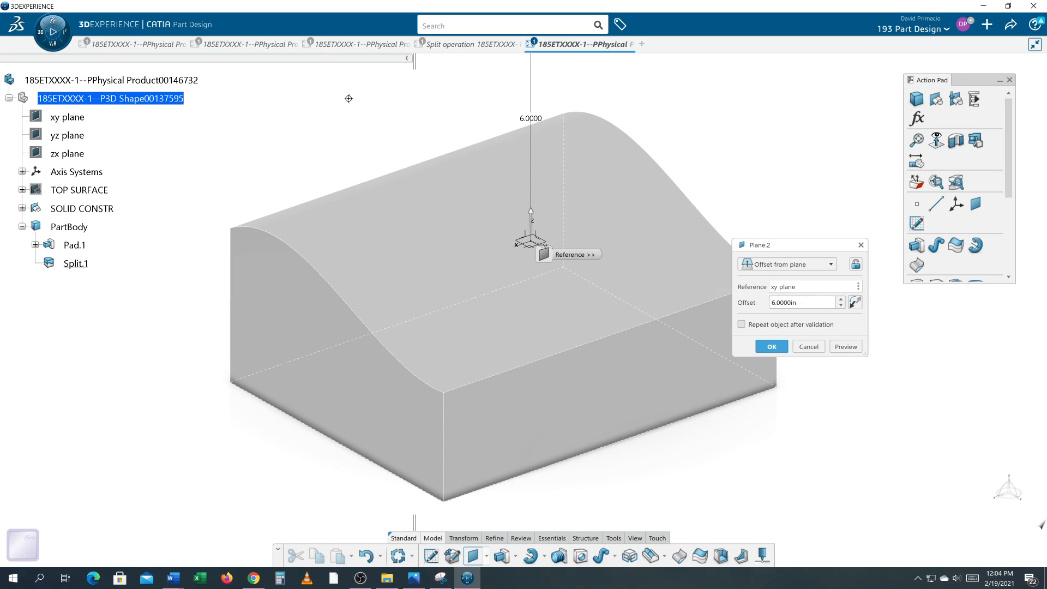
middle_click_drag(349, 99, 589, 273)
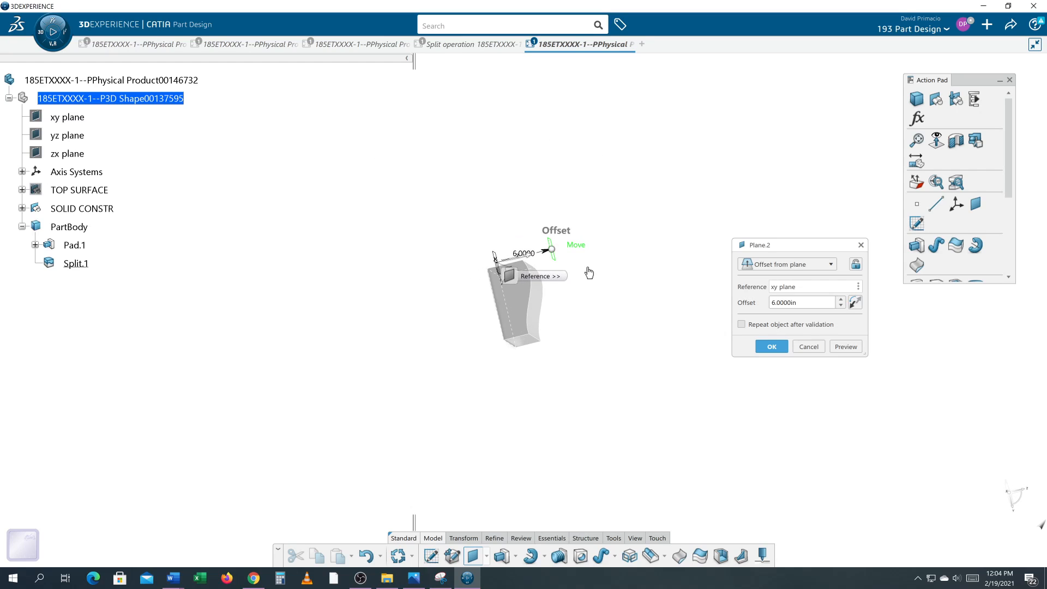
Reduce the reference plane's offset from the xy plane to 5 in and create the plane.
left_click(840, 306)
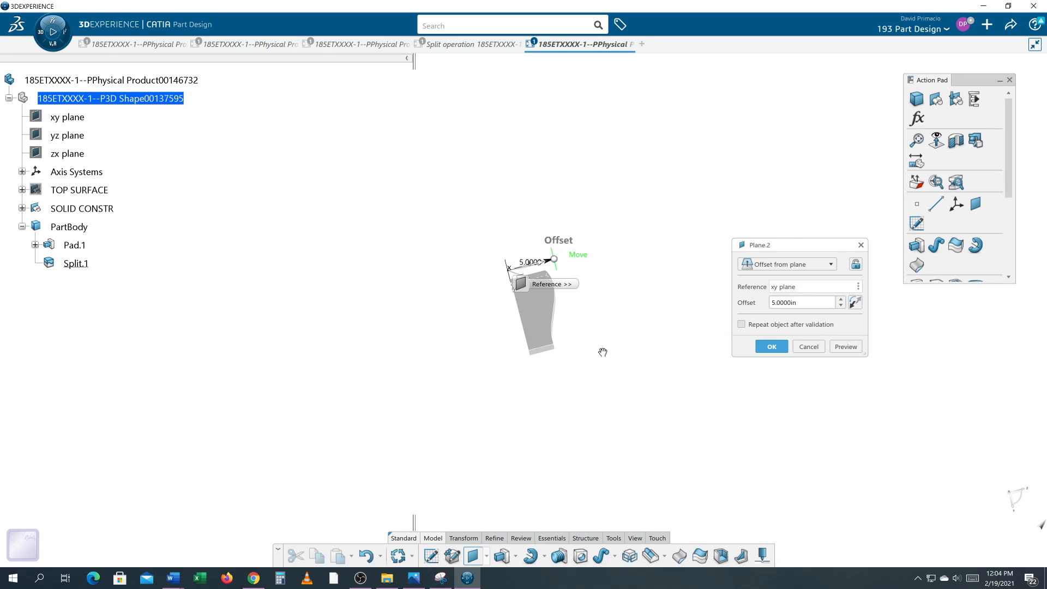
middle_click_drag(602, 352, 586, 324)
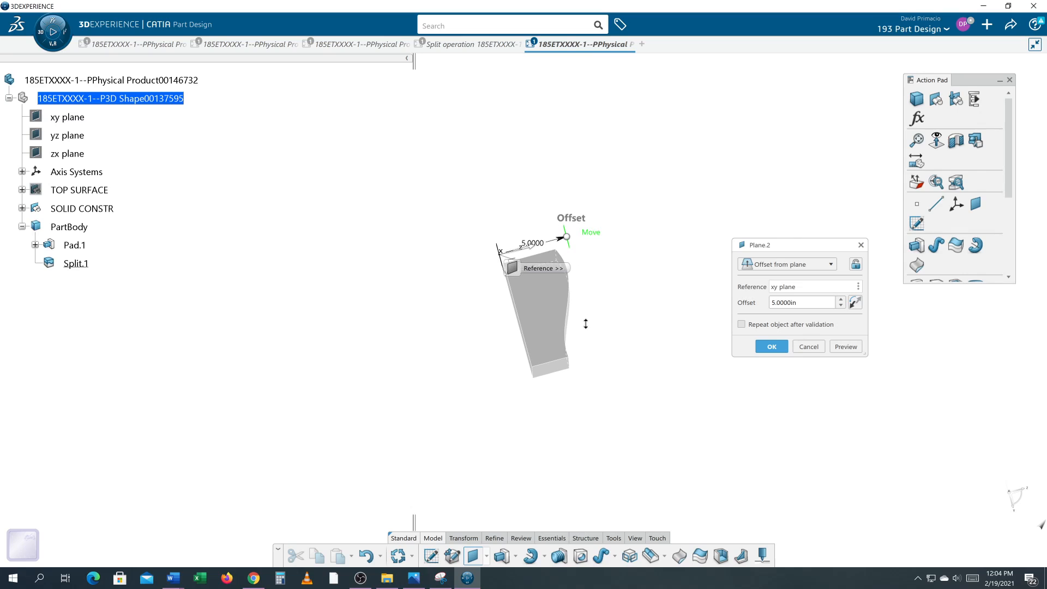
left_click(771, 350)
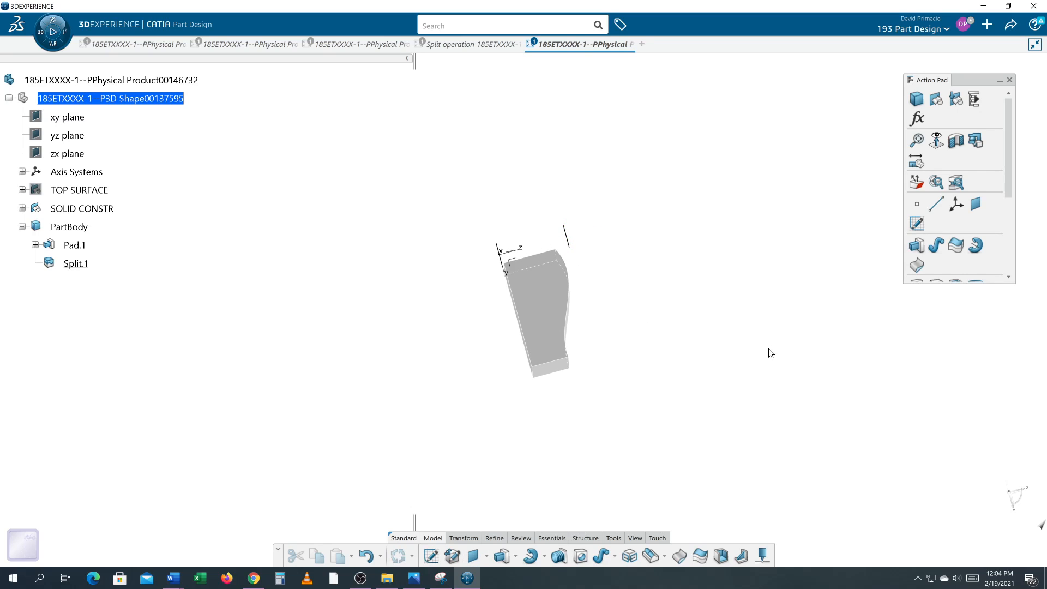
Examine the position of the new offset plane relative to the wavy solid in the front and isometric views.
middle_click_drag(483, 235, 431, 452)
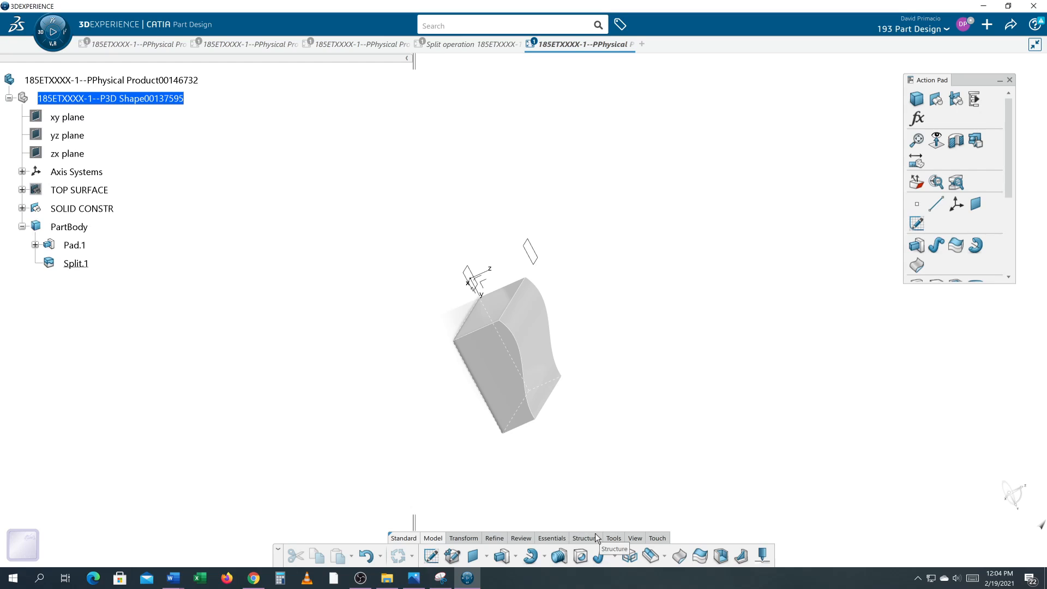
left_click(635, 538)
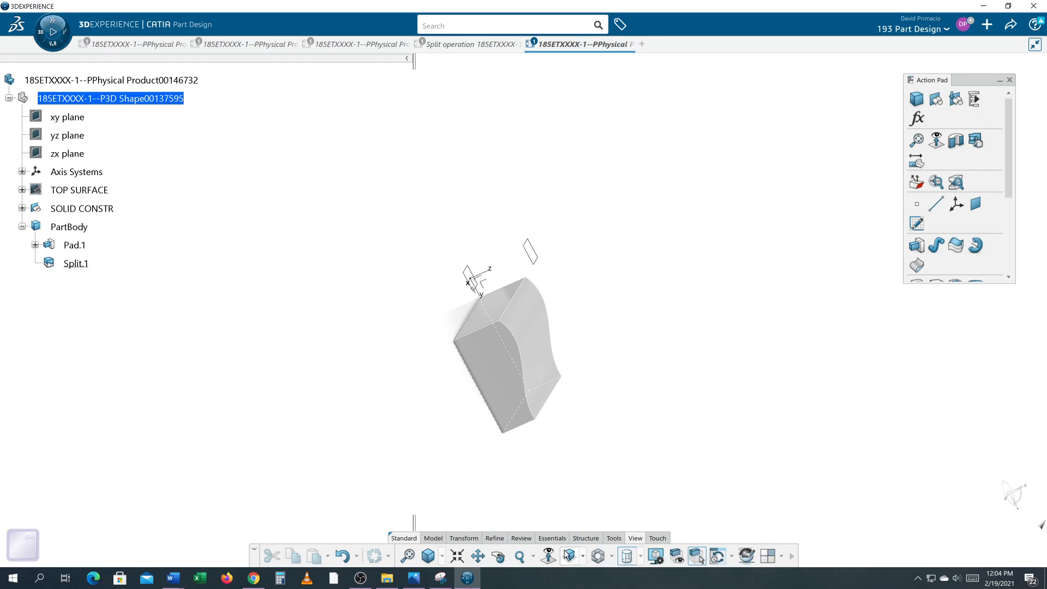
left_click(569, 556)
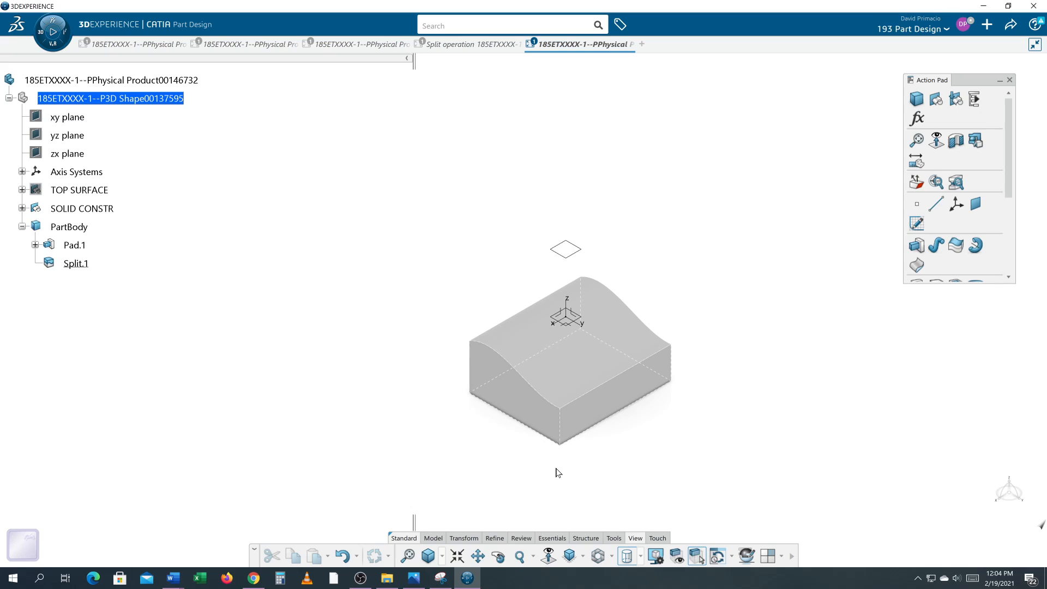
left_click(583, 555)
left_click(588, 515)
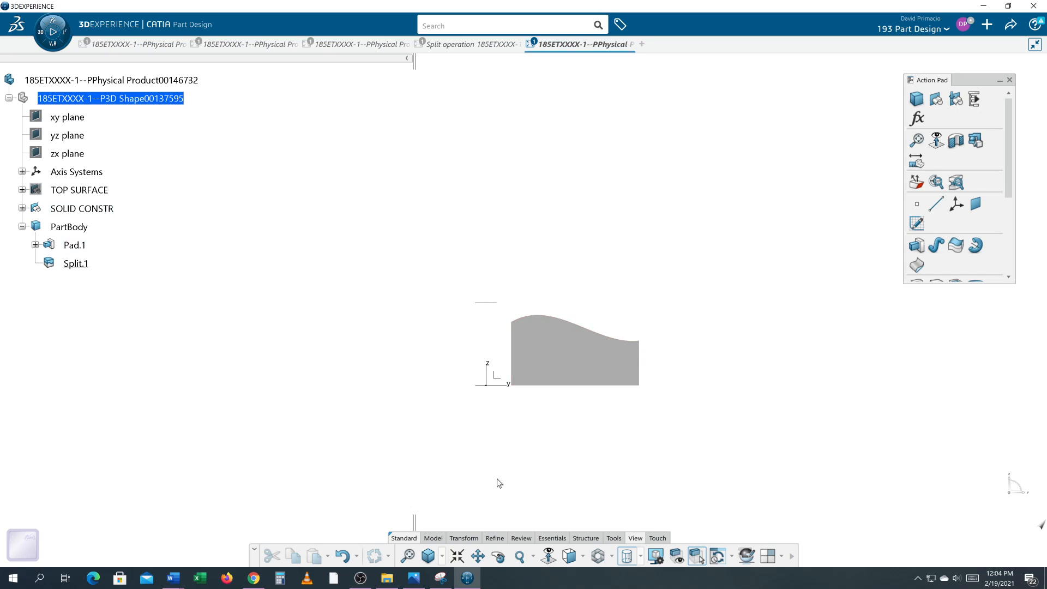
left_click(583, 557)
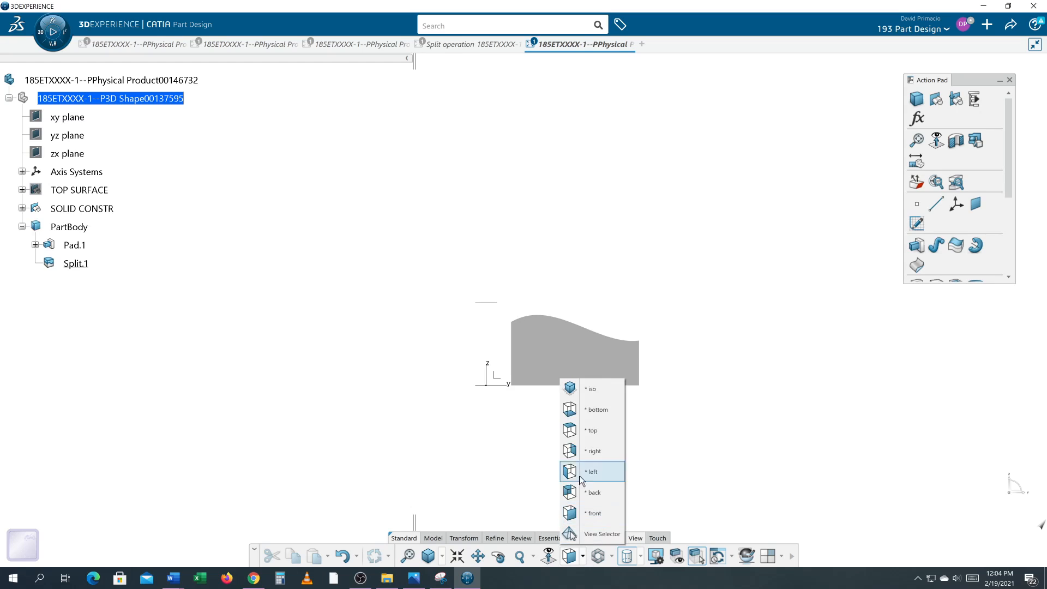
left_click(586, 389)
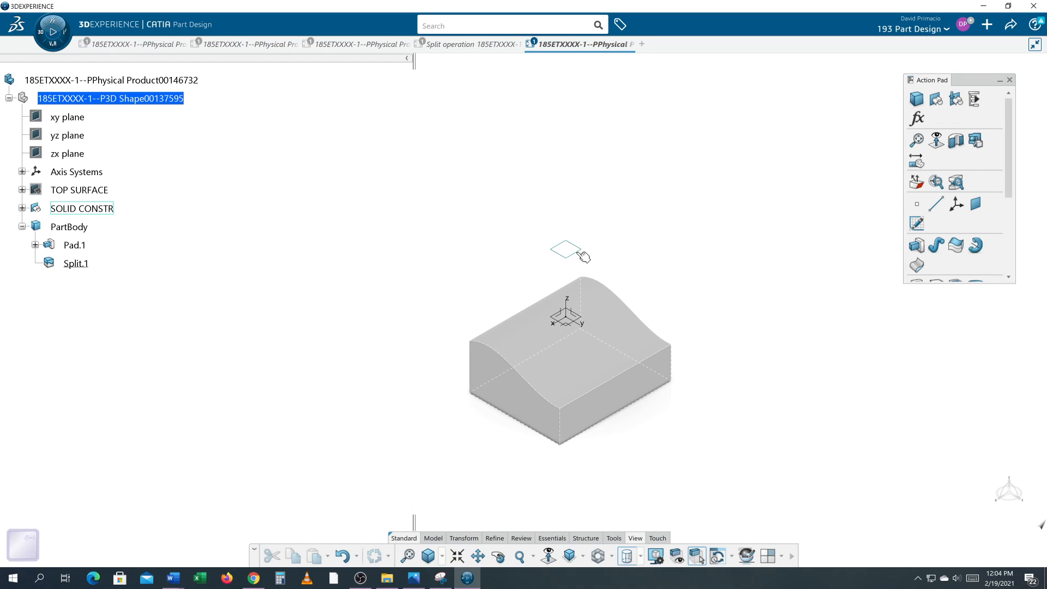
Sketch a rectangle about 5.25 in wide and 5.5 in high on the offset plane, within the block's outline, and exit the sketch.
left_click(580, 252)
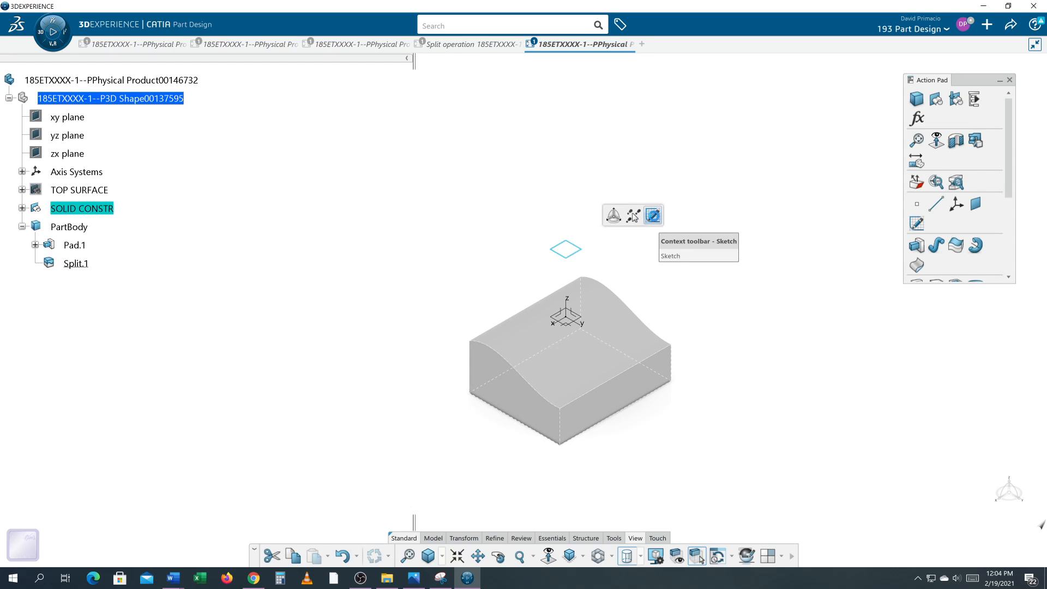
left_click(653, 215)
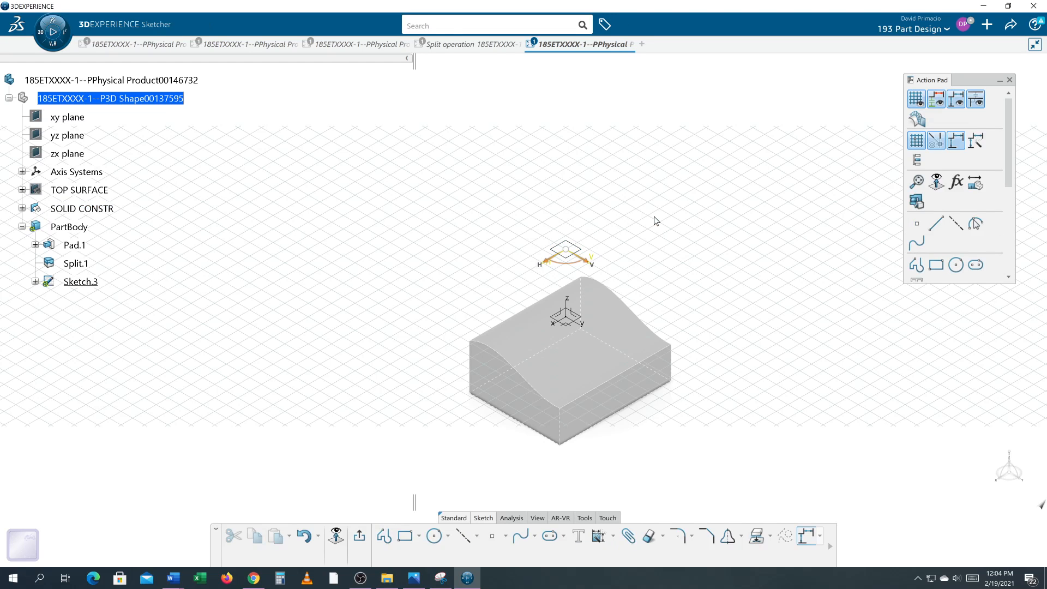
left_click(336, 536)
left_click(406, 536)
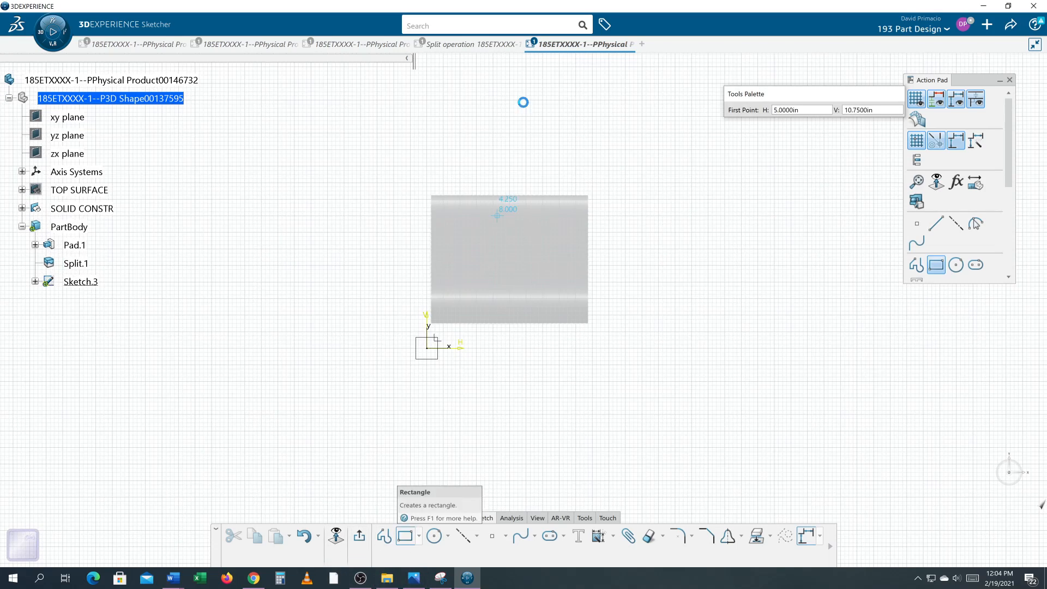
left_click(468, 216)
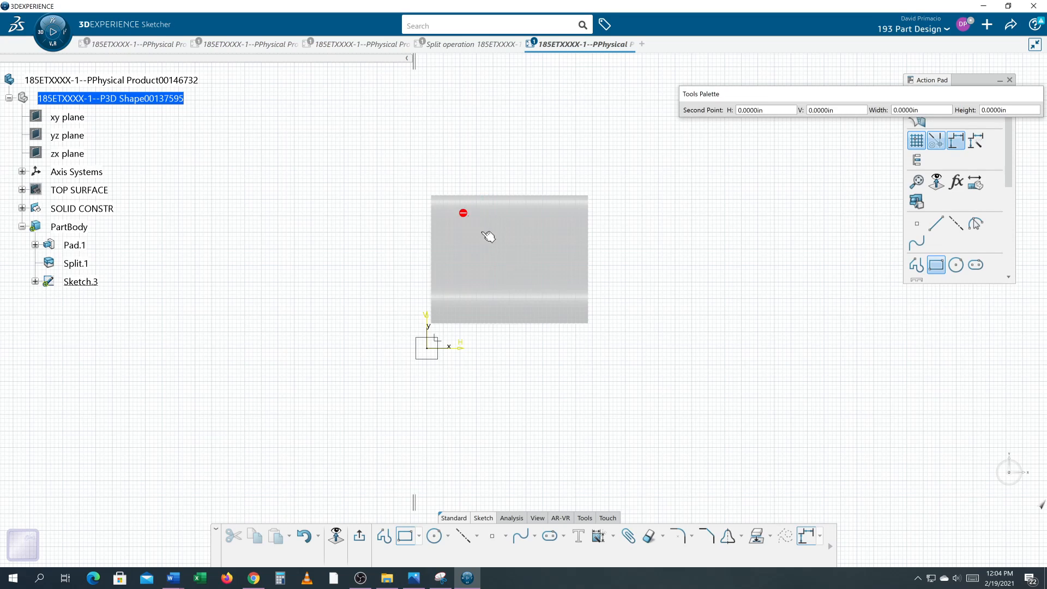
left_click(557, 306)
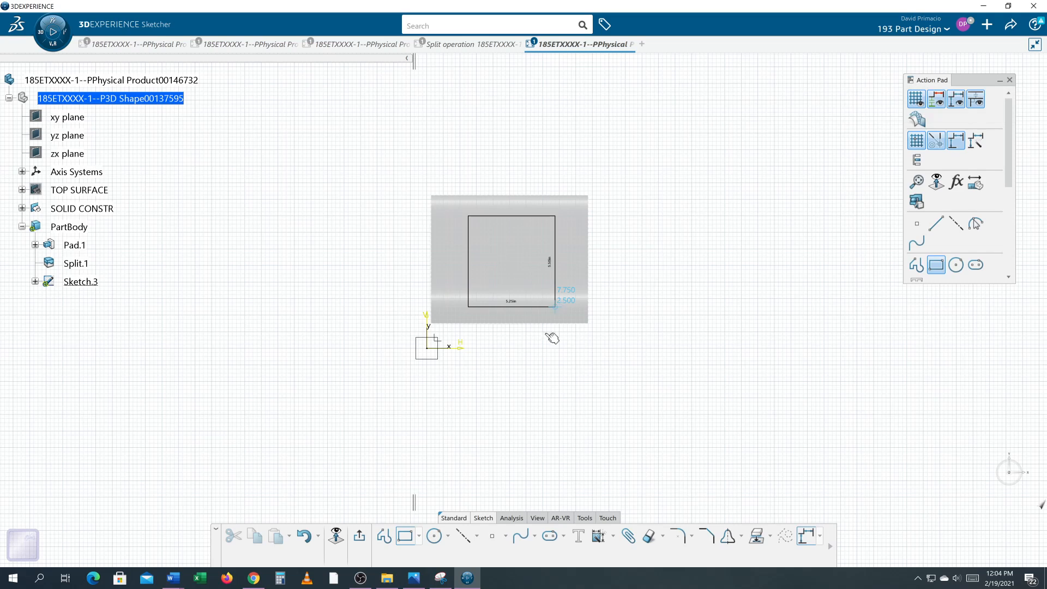
left_click(357, 539)
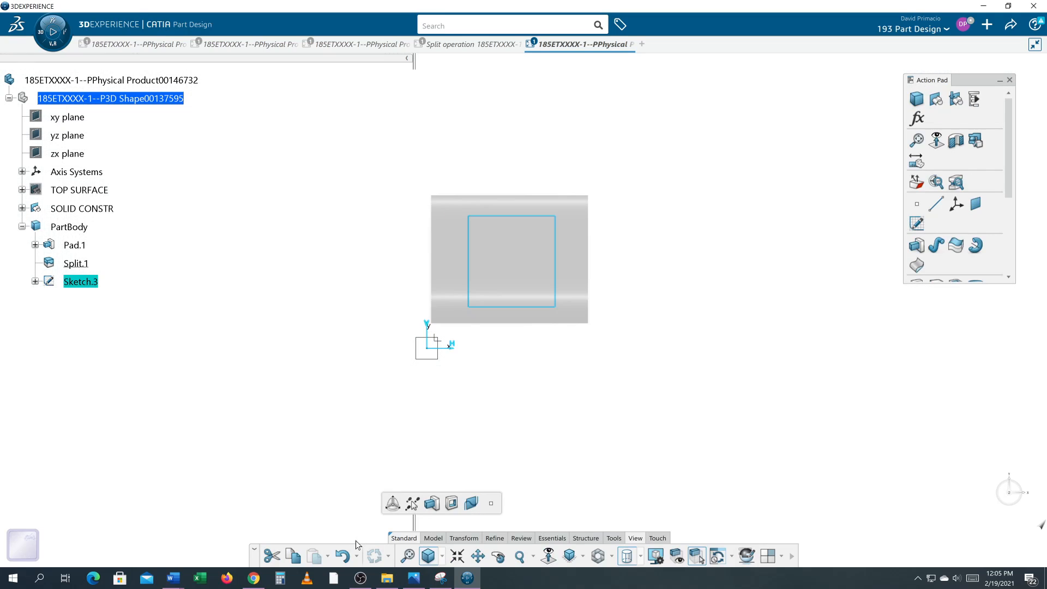
Start a Pocket from the rectangle sketch with its first limit type set to Up to last, and preview the cut.
left_click(569, 556)
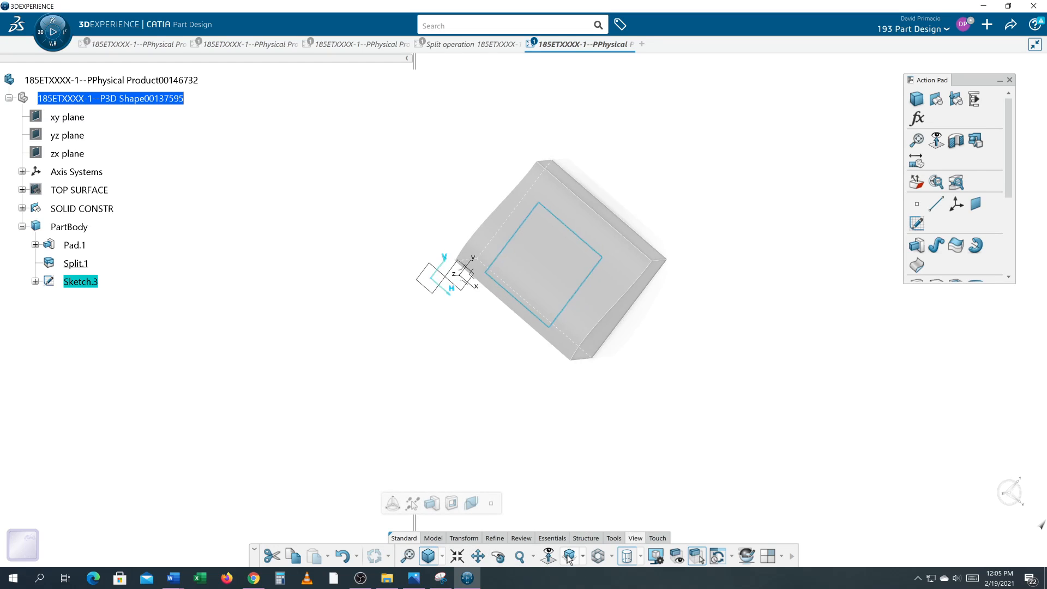
left_click(433, 539)
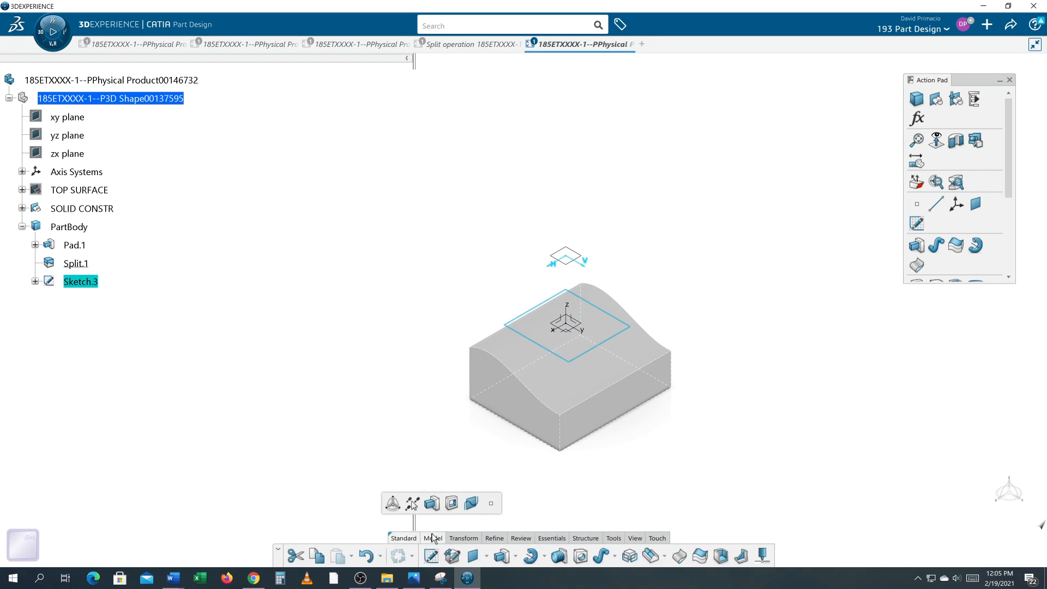
left_click(514, 558)
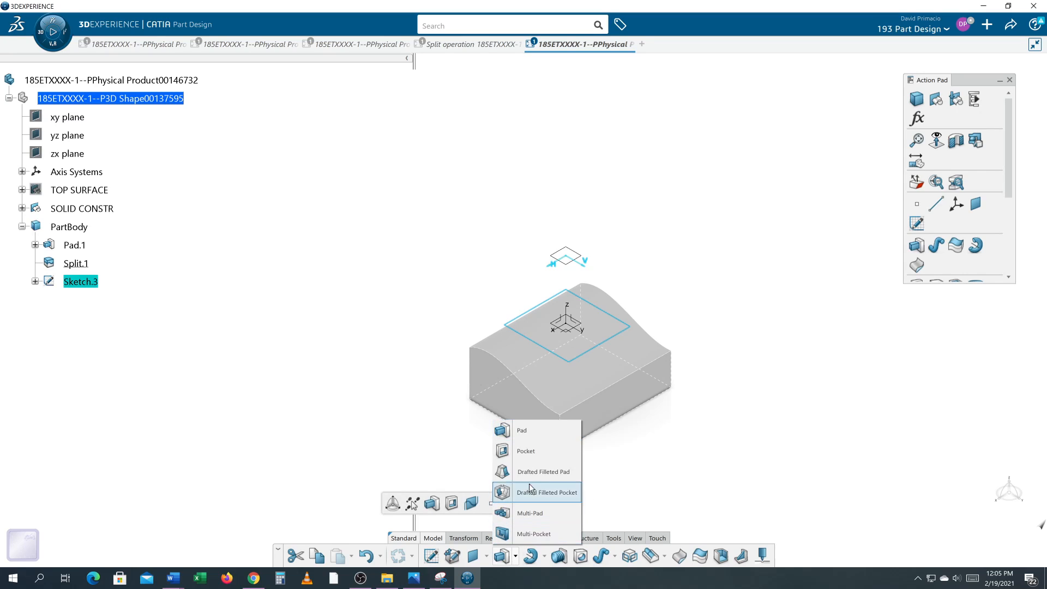
left_click(525, 452)
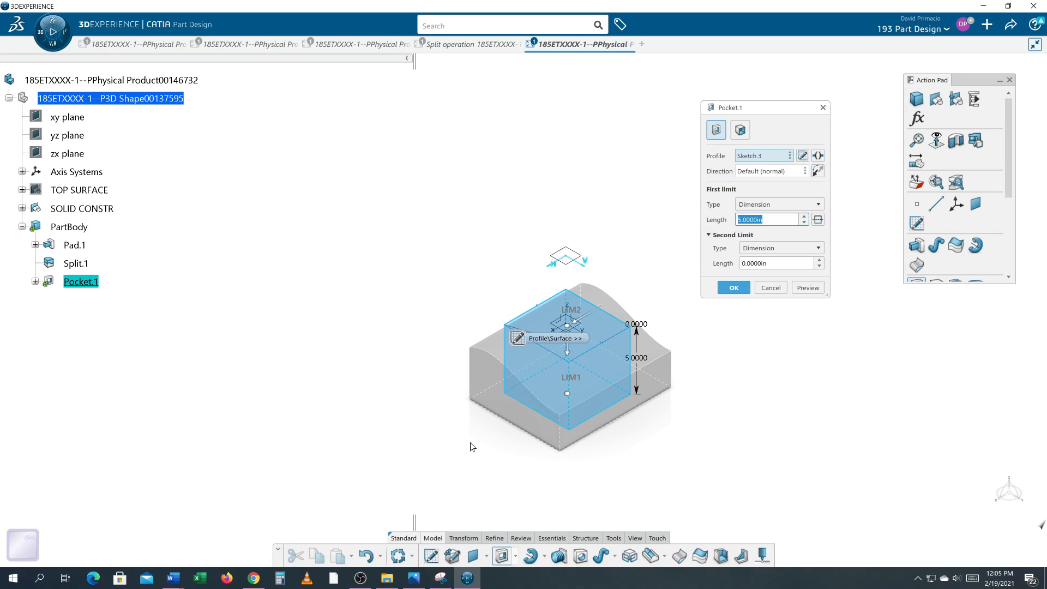
middle_click_drag(470, 443, 408, 363)
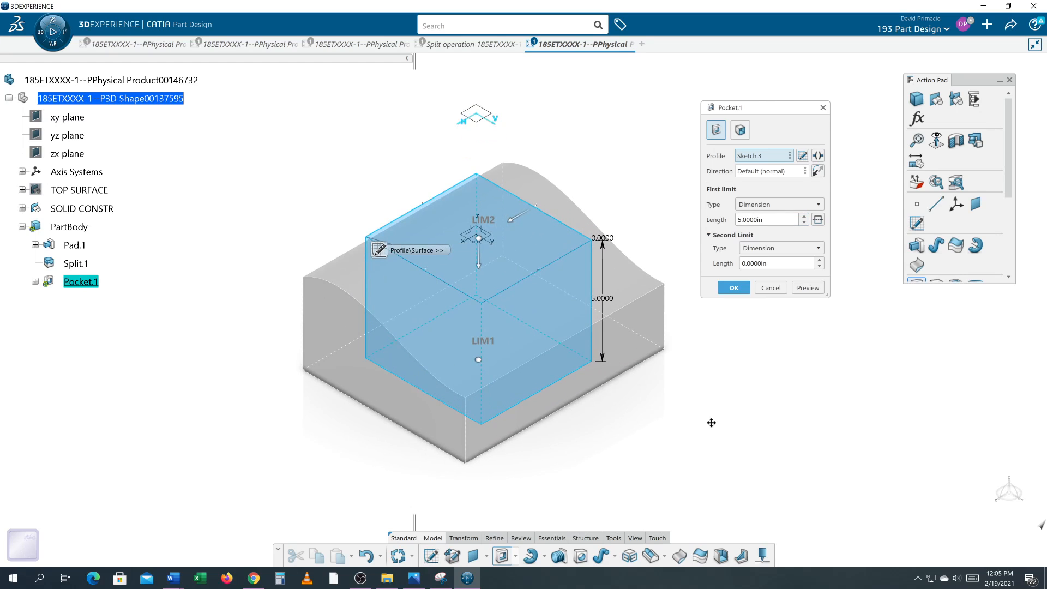
middle_click_drag(711, 423, 715, 407)
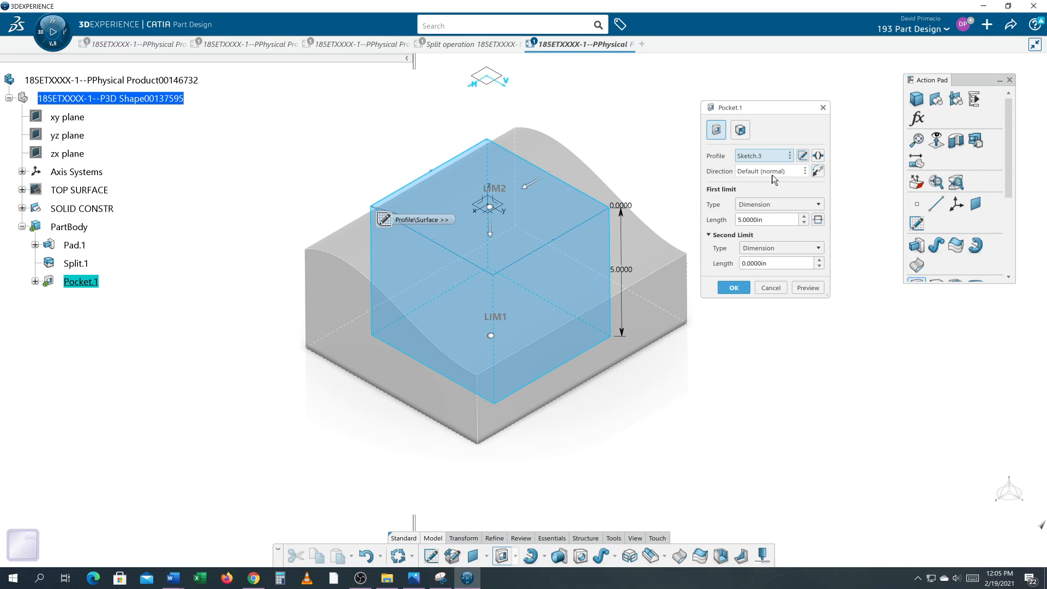
left_click(775, 204)
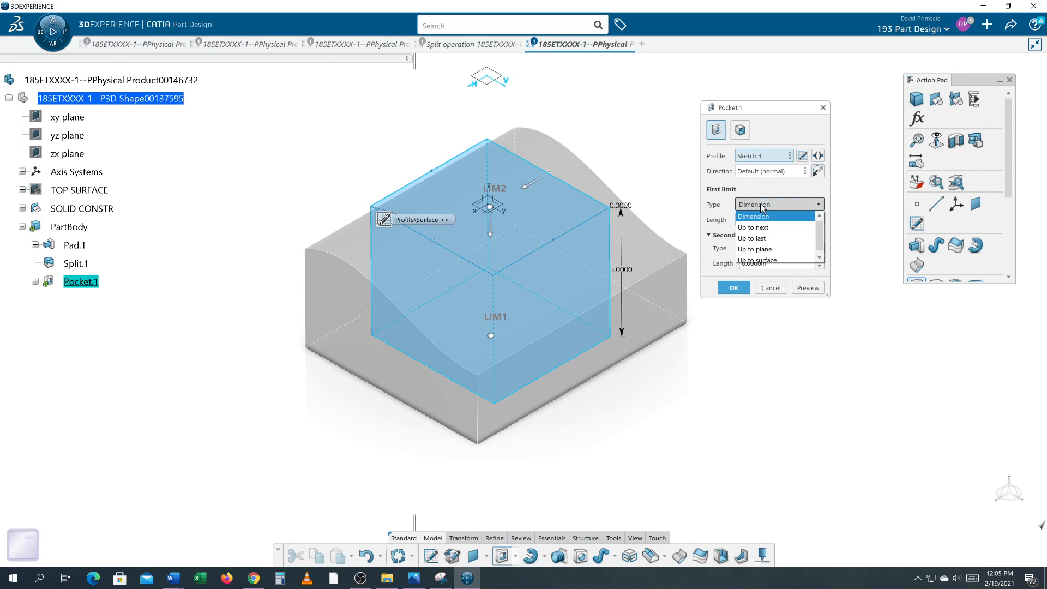
left_click(764, 238)
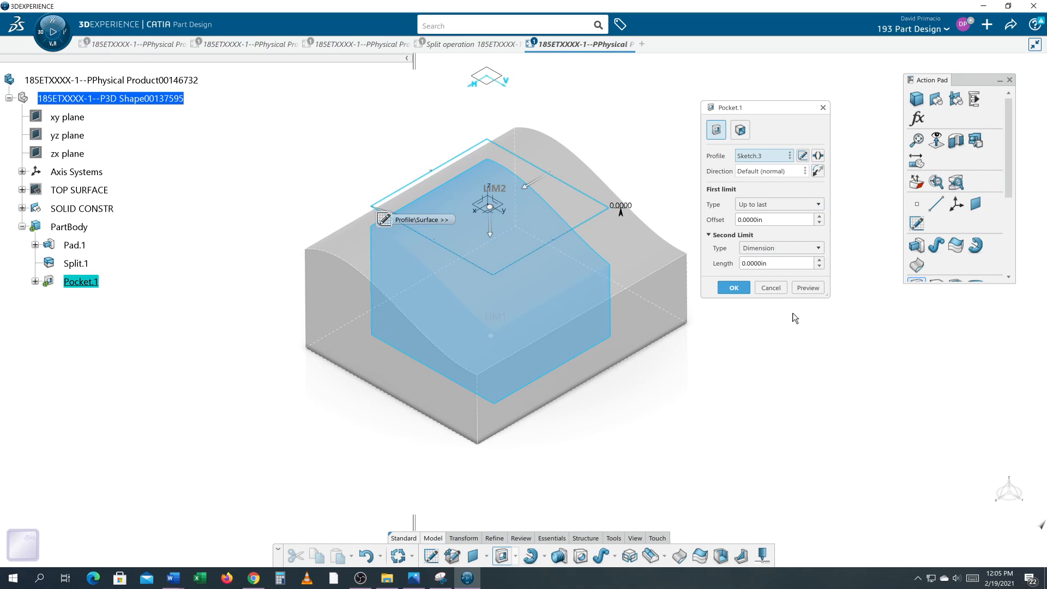
left_click(808, 287)
middle_click_drag(562, 437, 575, 394)
middle_click_drag(406, 461, 498, 410)
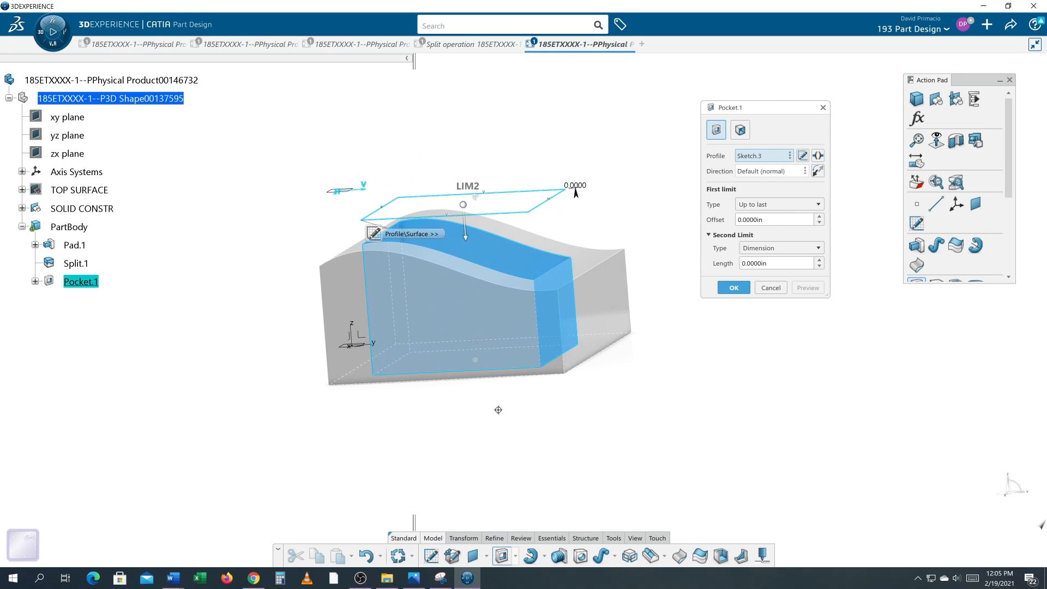
Set the pocket's first limit offset to 0.5 in and inspect the cut's depth from the side.
double_click(767, 220)
type(".5")
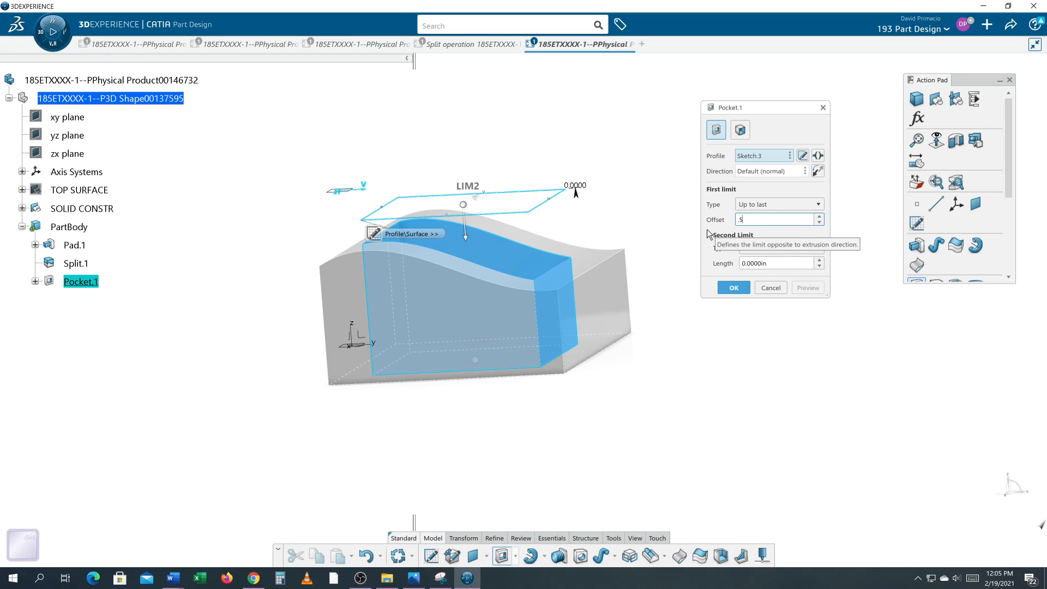
key("Return")
left_click(709, 234)
left_click(791, 288)
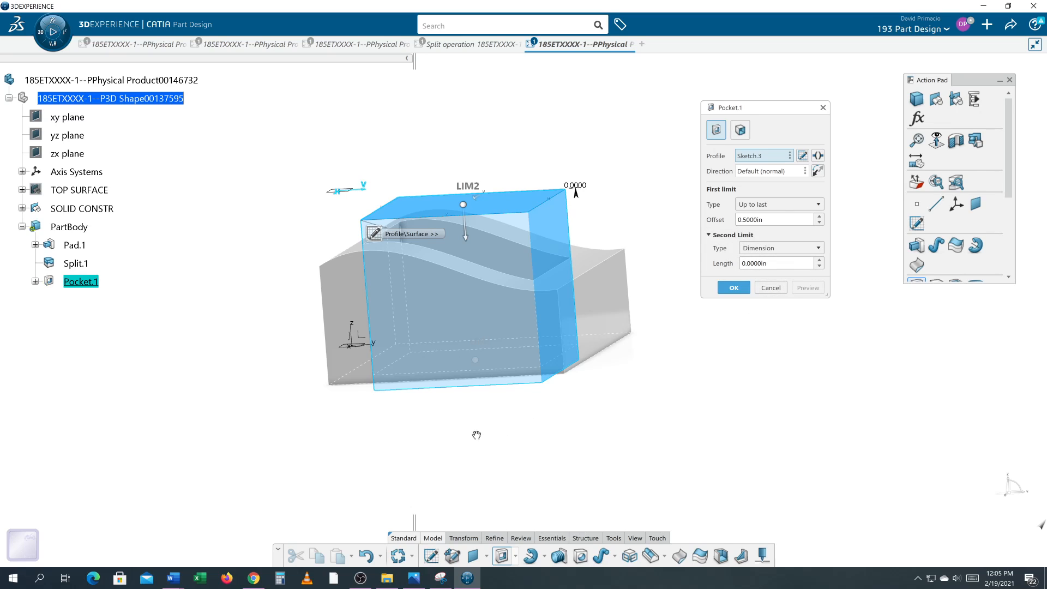
middle_click_drag(477, 435, 509, 407)
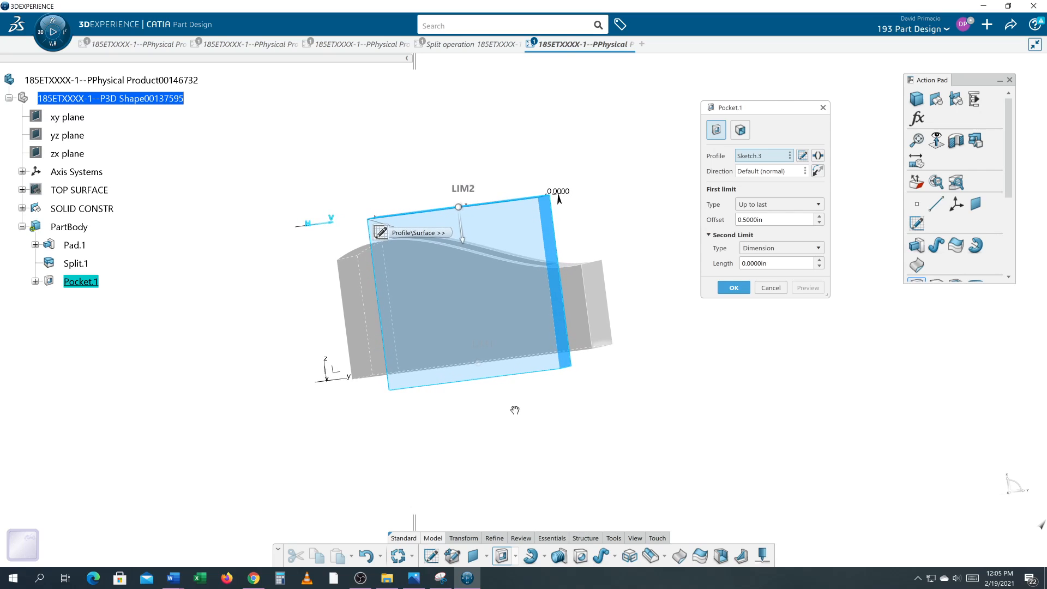
Change the pocket's first limit offset to -0.5 in and check the preview against the block's bottom face.
left_click(736, 221)
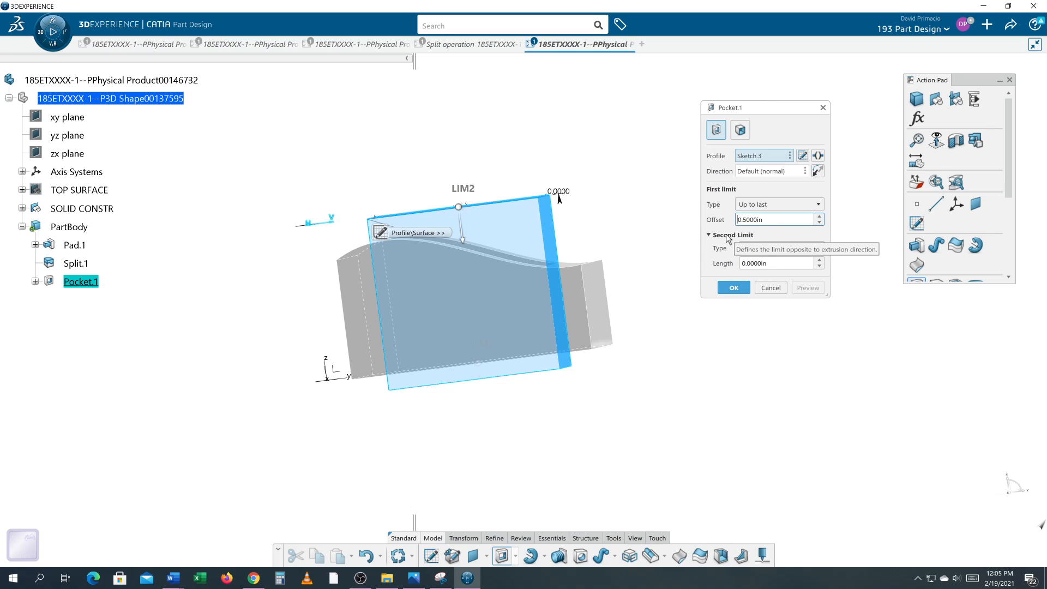
key("Tab")
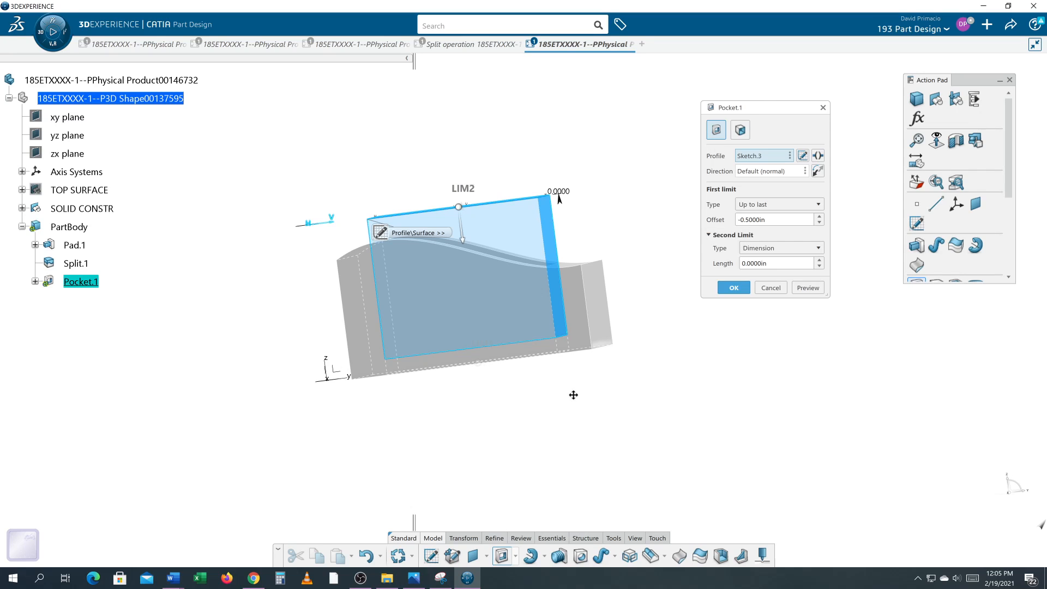
middle_click_drag(573, 393, 528, 421)
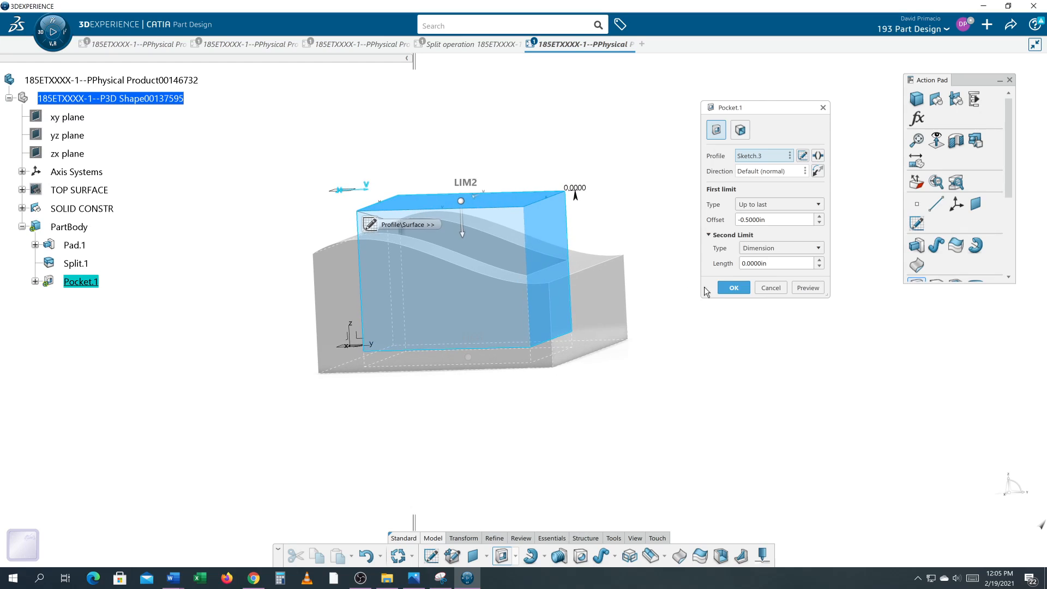
Create the Up to last pocket with its -0.5 in offset and inspect the hollowed block.
left_click(734, 288)
middle_click_drag(692, 348, 428, 479)
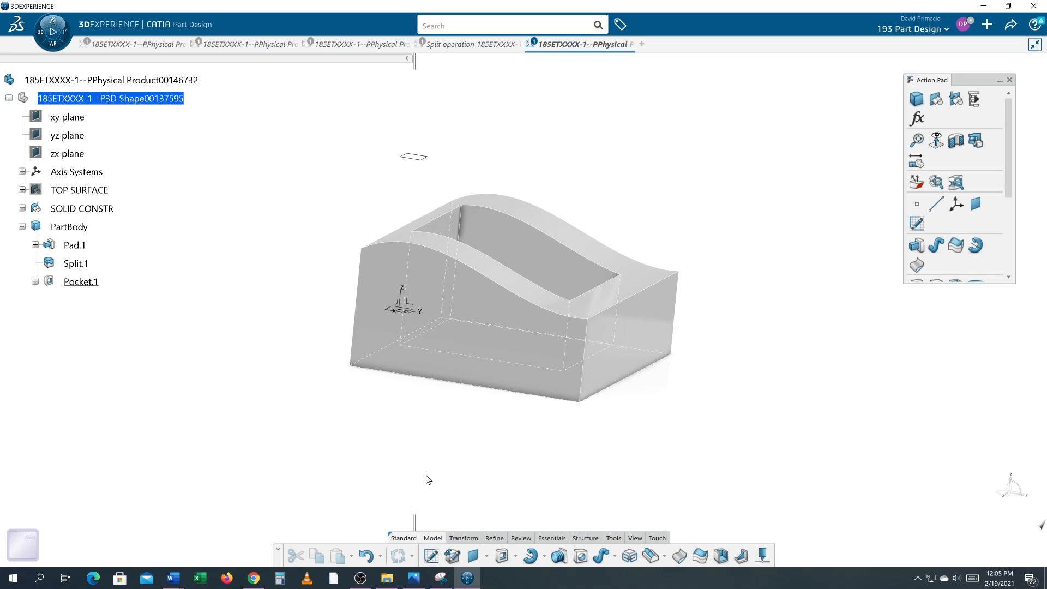
Set the offset of Plane.1 in the SOLID CONSTR set to 1 in and check how the block updates.
left_click(22, 208)
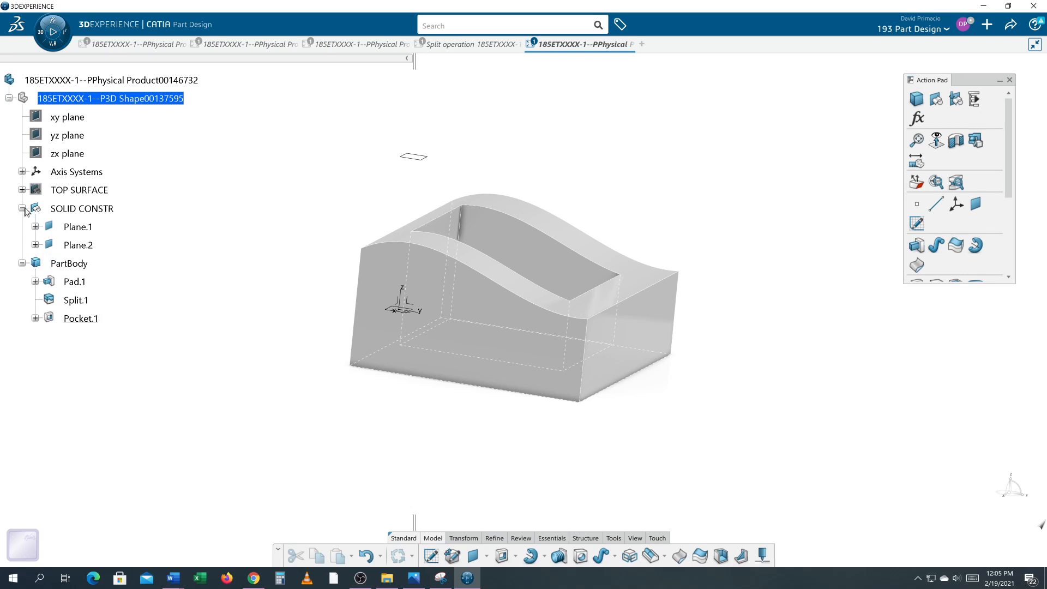
left_click(84, 231)
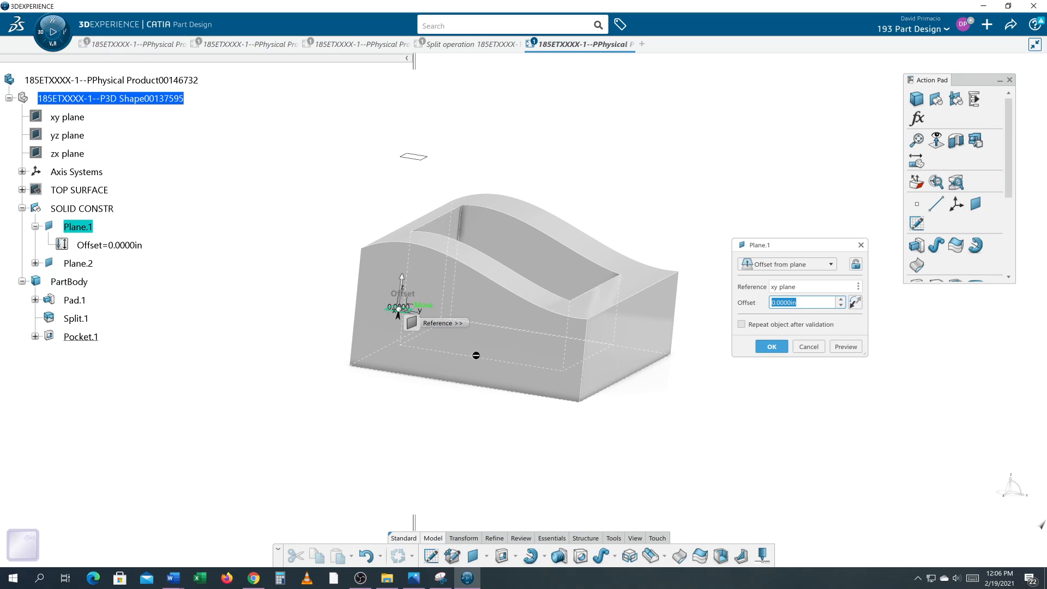
type("1")
key("Return")
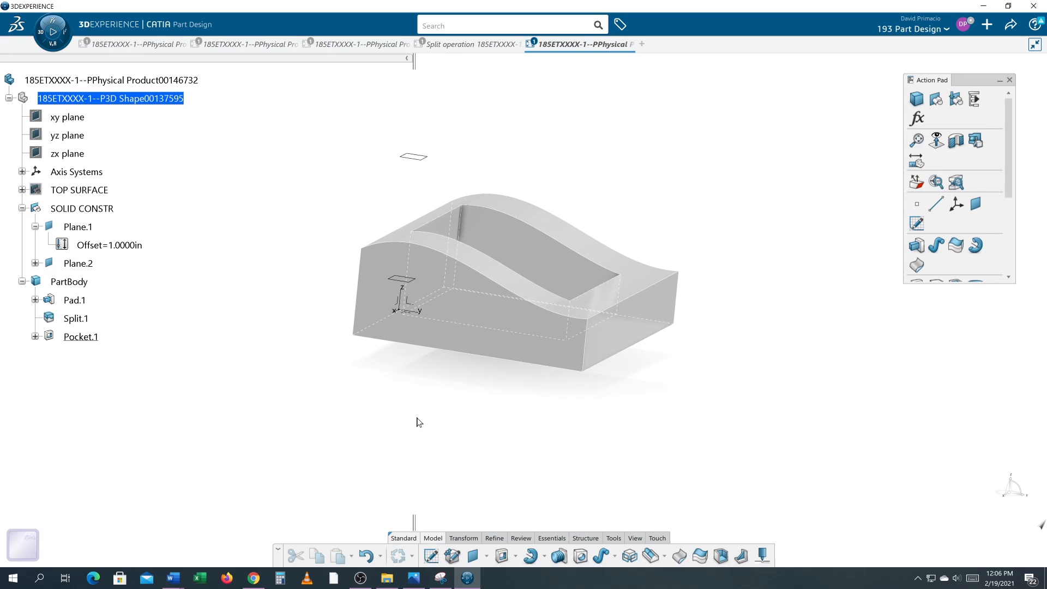
mouse_move(417, 415)
middle_mouse_down()
mouse_move(439, 416)
mouse_move(468, 390)
mouse_move(480, 397)
mouse_move(437, 404)
mouse_move(496, 365)
mouse_move(492, 389)
mouse_move(421, 411)
middle_mouse_up()
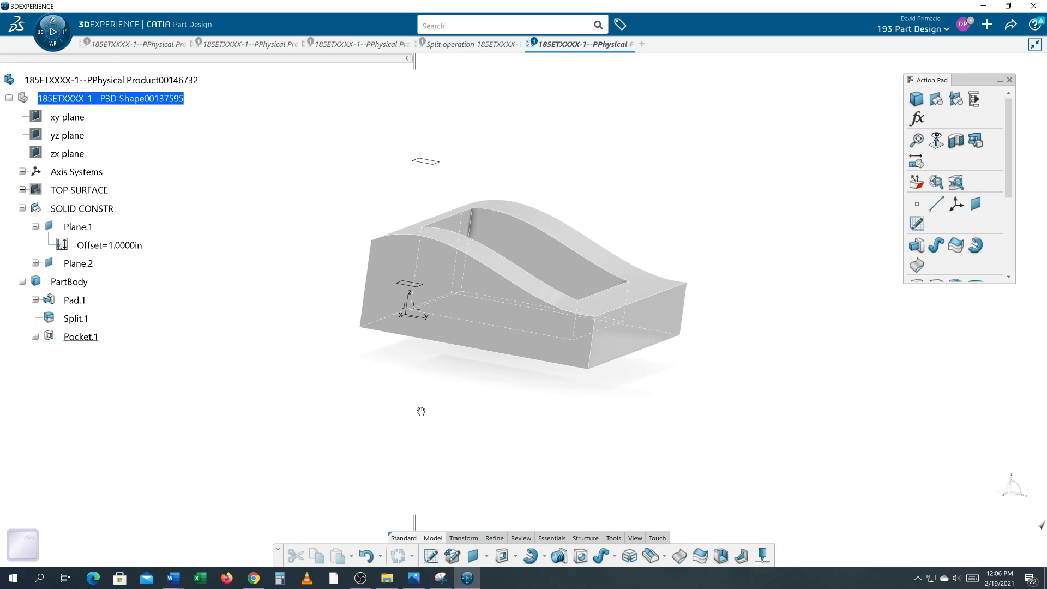
Reverse the offset direction of Plane.1 so it lies below the xy plane, and inspect the block's top.
left_click(72, 228)
double_click(72, 227)
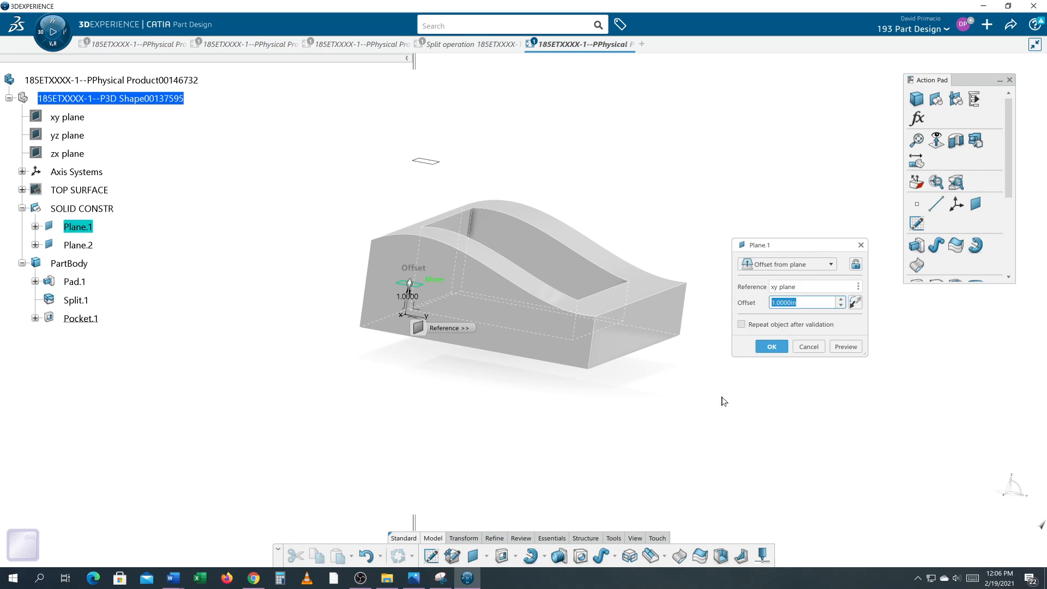
left_click(854, 303)
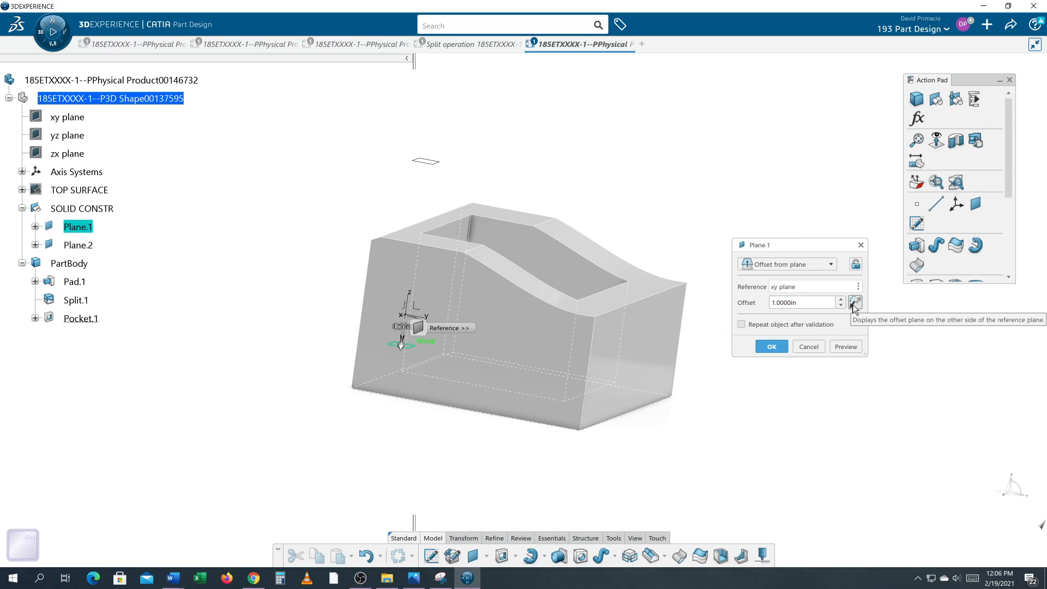
left_click(772, 347)
middle_click_drag(634, 439, 559, 446)
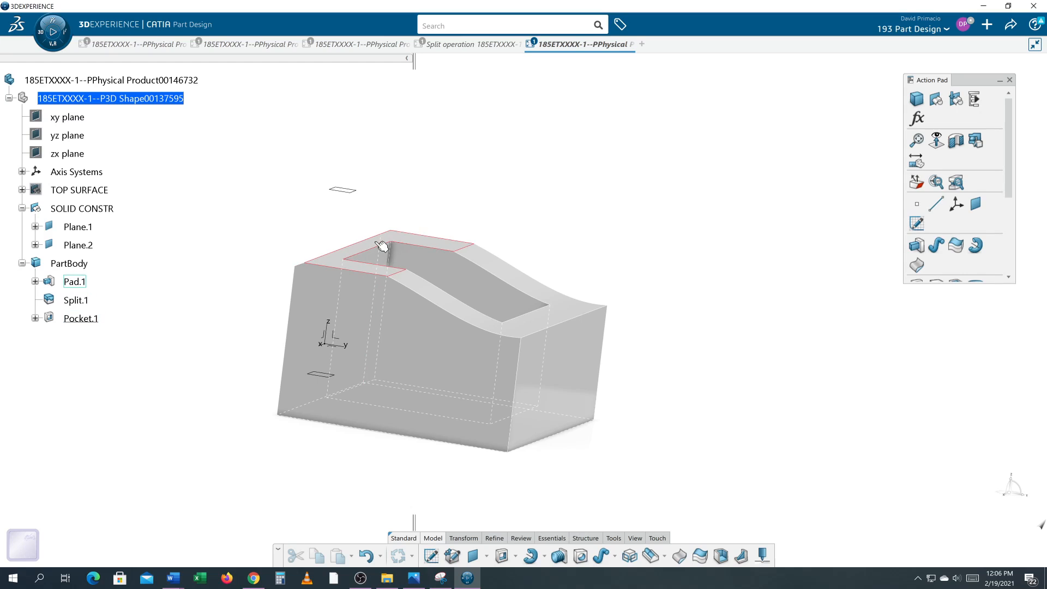
middle_click_drag(304, 463, 366, 477)
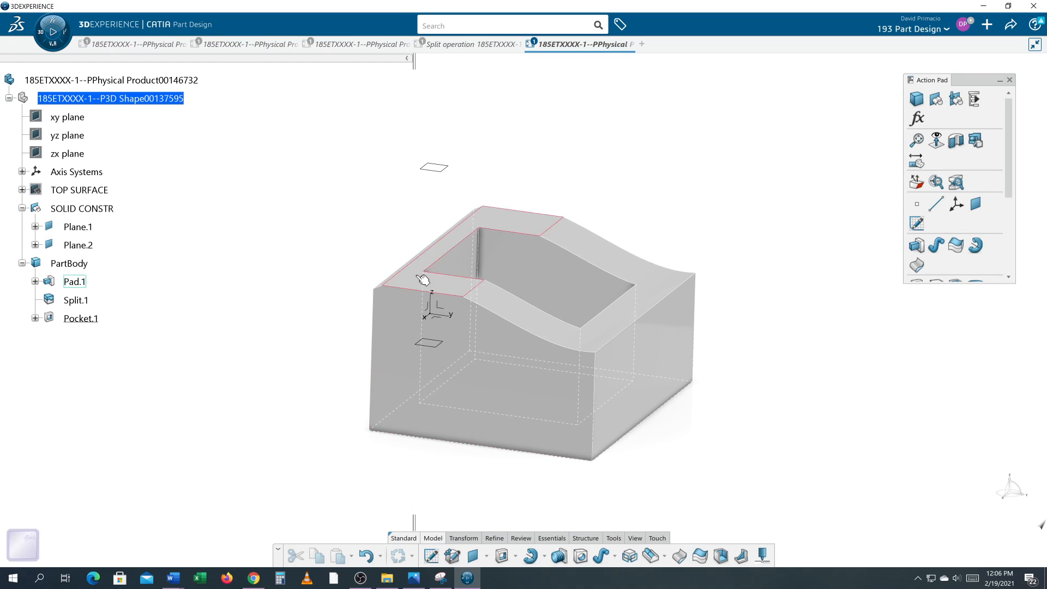
middle_click_drag(757, 436, 761, 429)
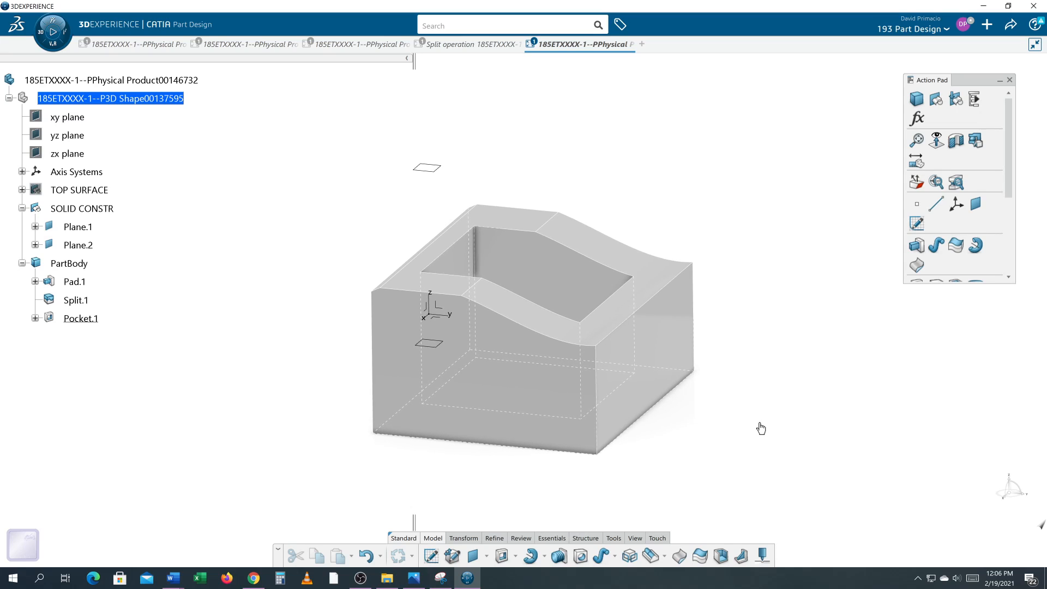
Set the first limit length of Pad.1 to 6 in and inspect the updated block.
double_click(74, 282)
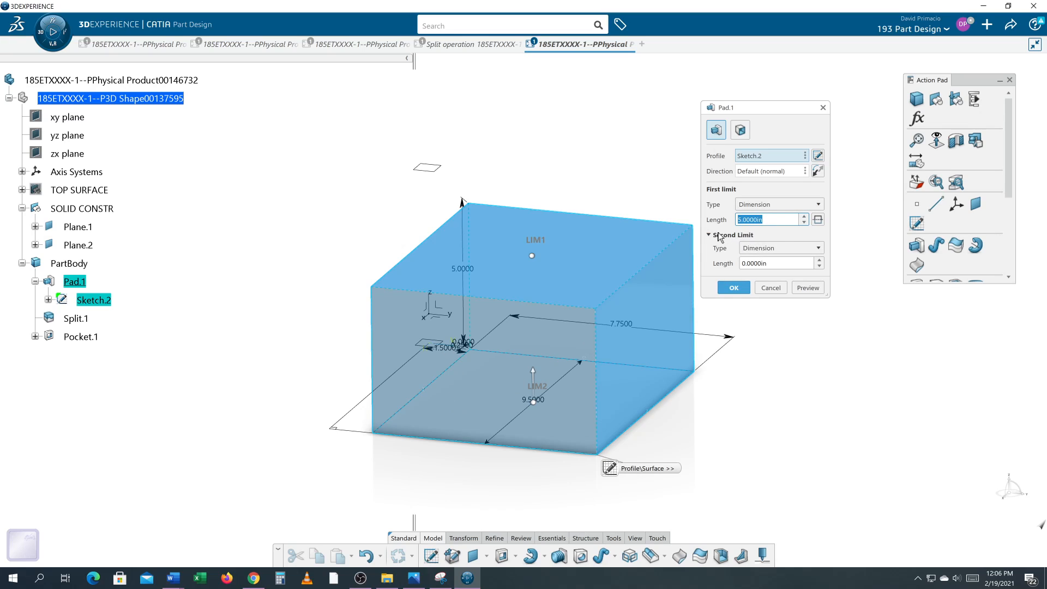
type("6")
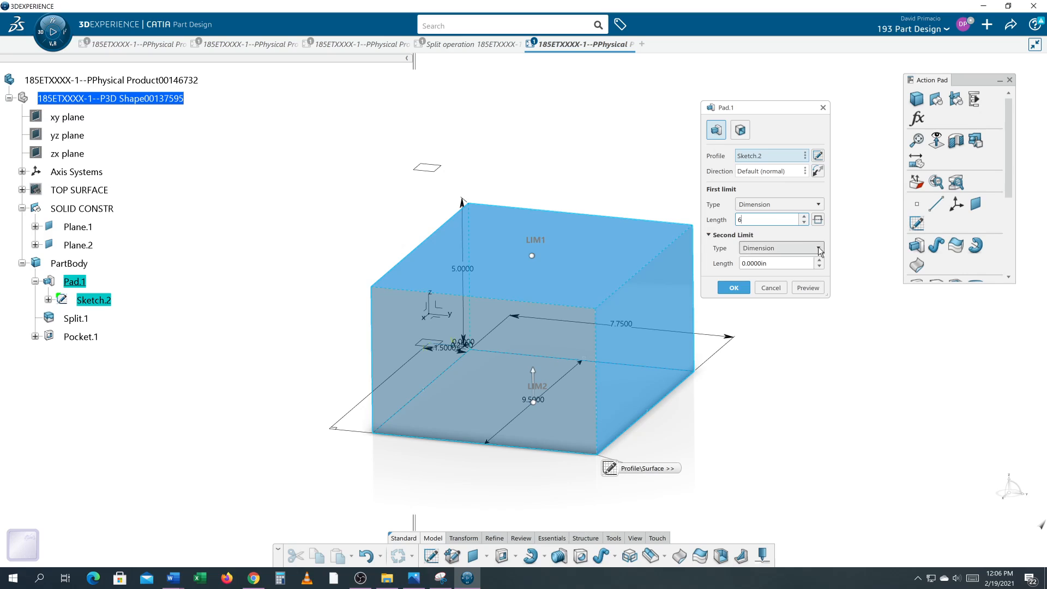
left_click(806, 289)
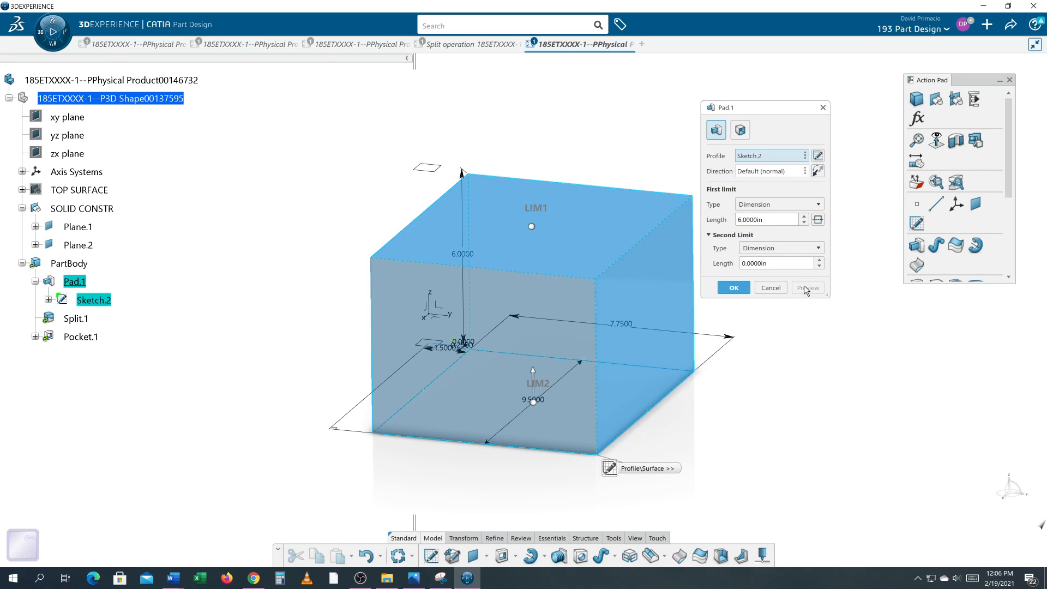
left_click(734, 288)
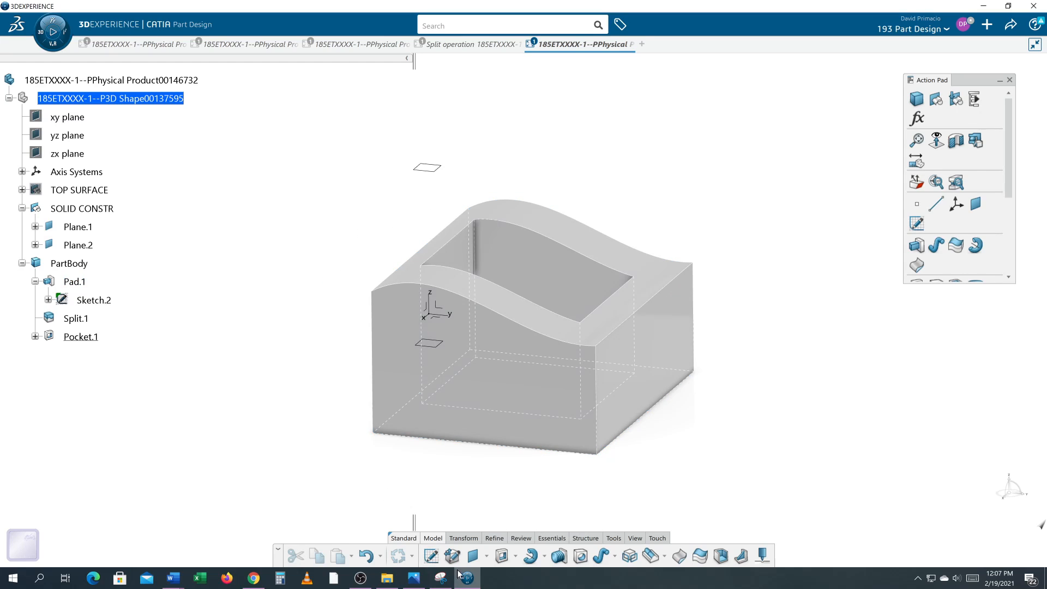
mouse_move(444, 458)
middle_mouse_down()
mouse_move(532, 400)
mouse_move(451, 430)
middle_mouse_up()
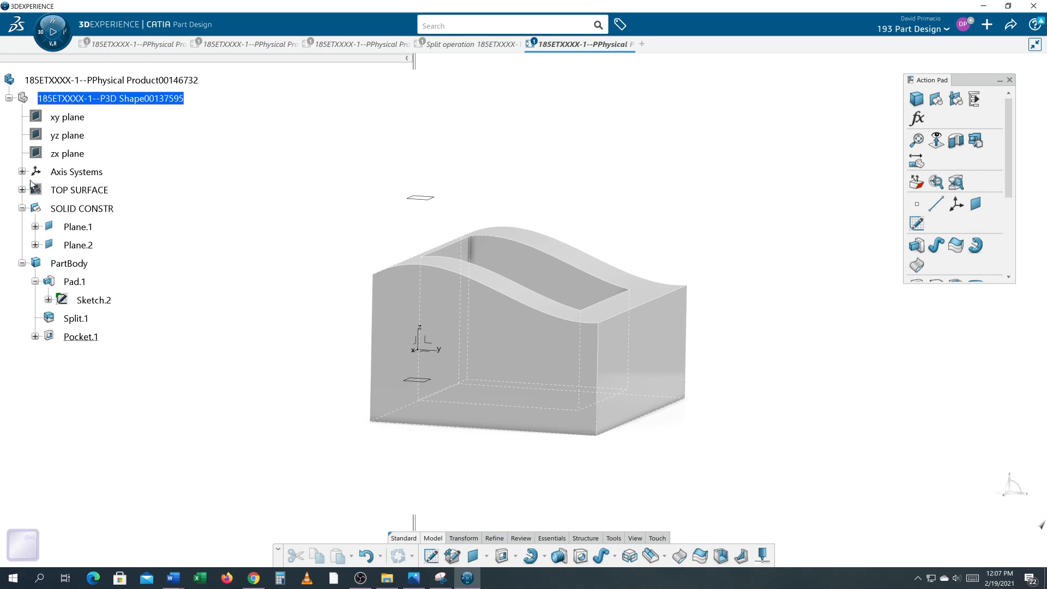
Show the TOP SURFACE set and set the offset of Plane.1 to 2 in, checking the block against the surface from the side.
right_click(56, 190)
left_click(76, 231)
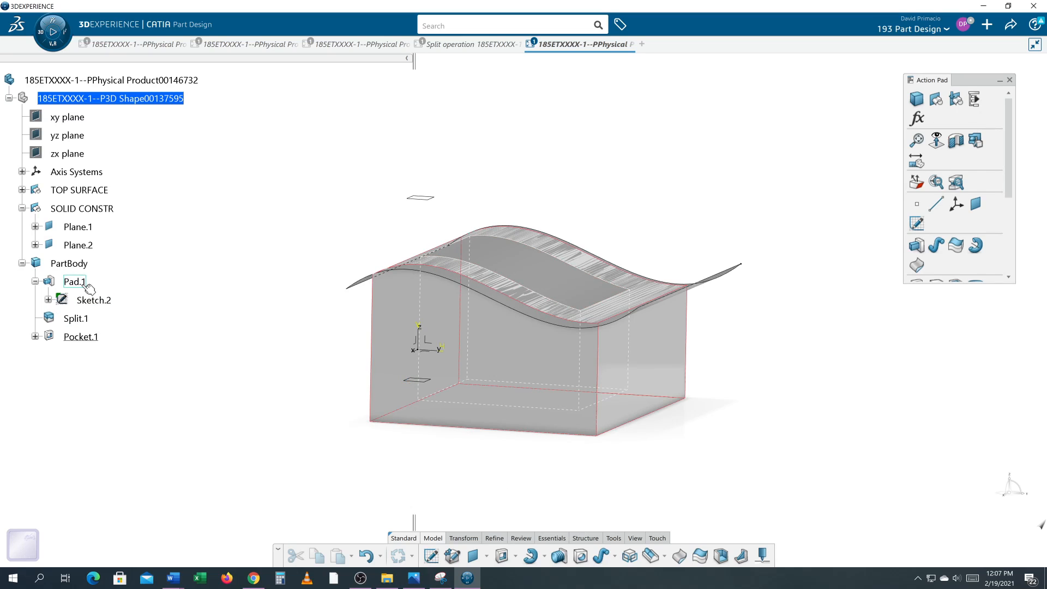
double_click(79, 227)
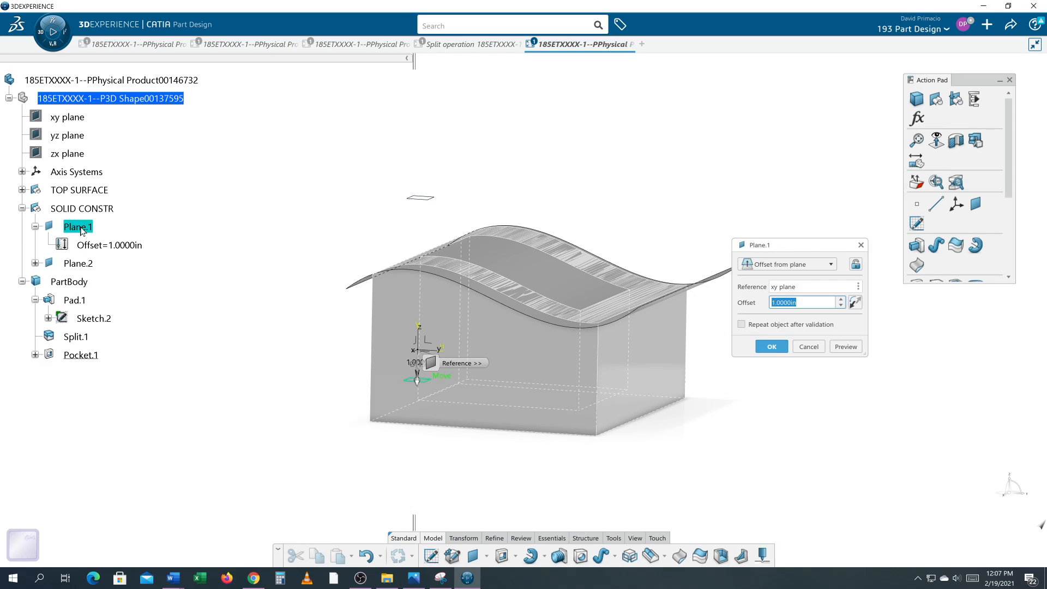
type("2")
key("Return")
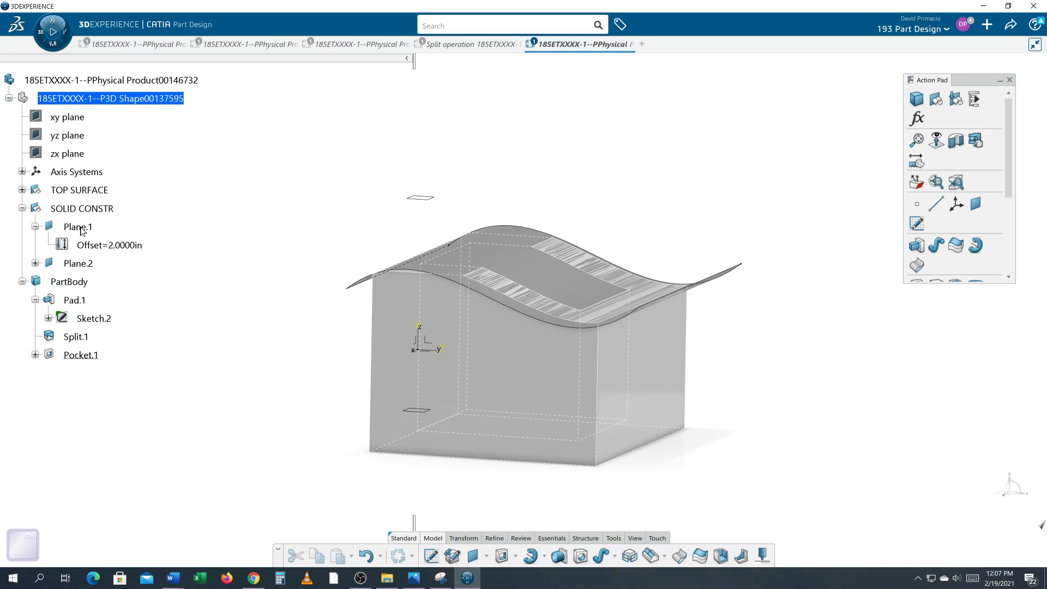
middle_click_drag(388, 402, 449, 380)
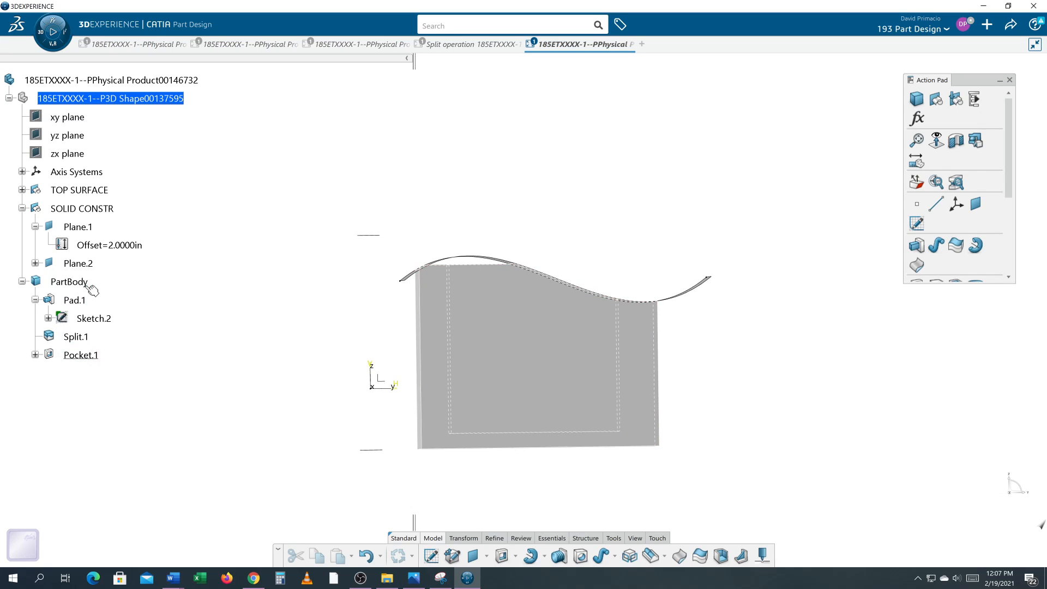
Set the first limit length of Pad.1 to 7 in and inspect the block beneath the wavy surface.
double_click(82, 301)
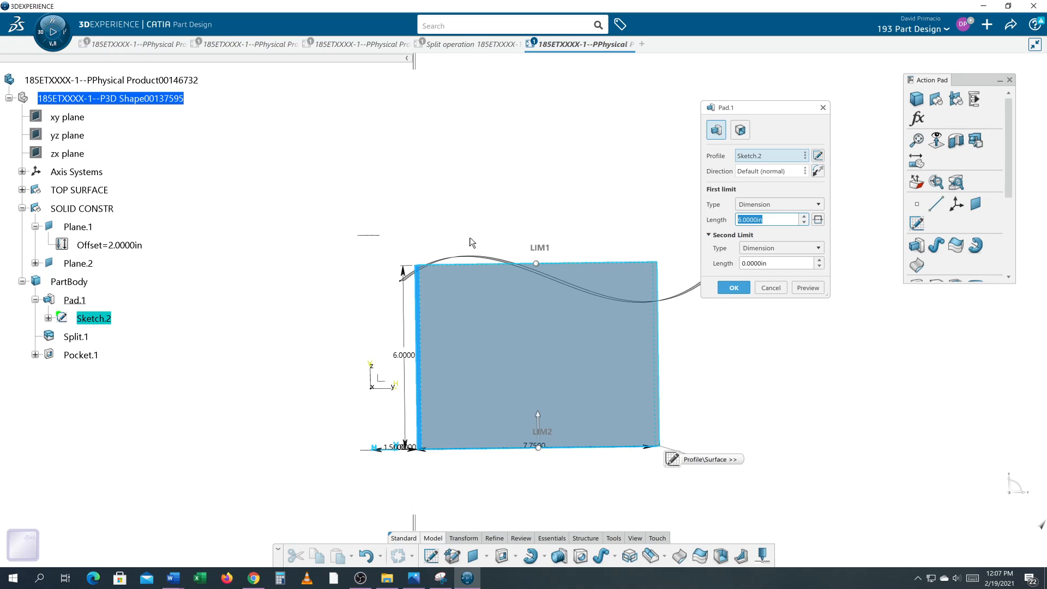
type("7")
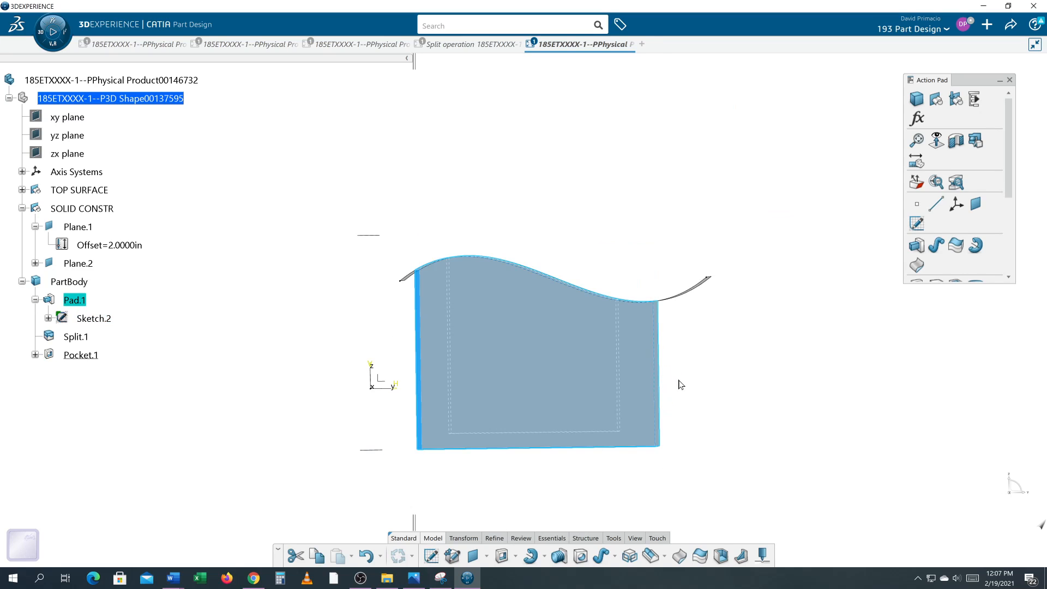
middle_click_drag(690, 373, 559, 469)
left_click(752, 443)
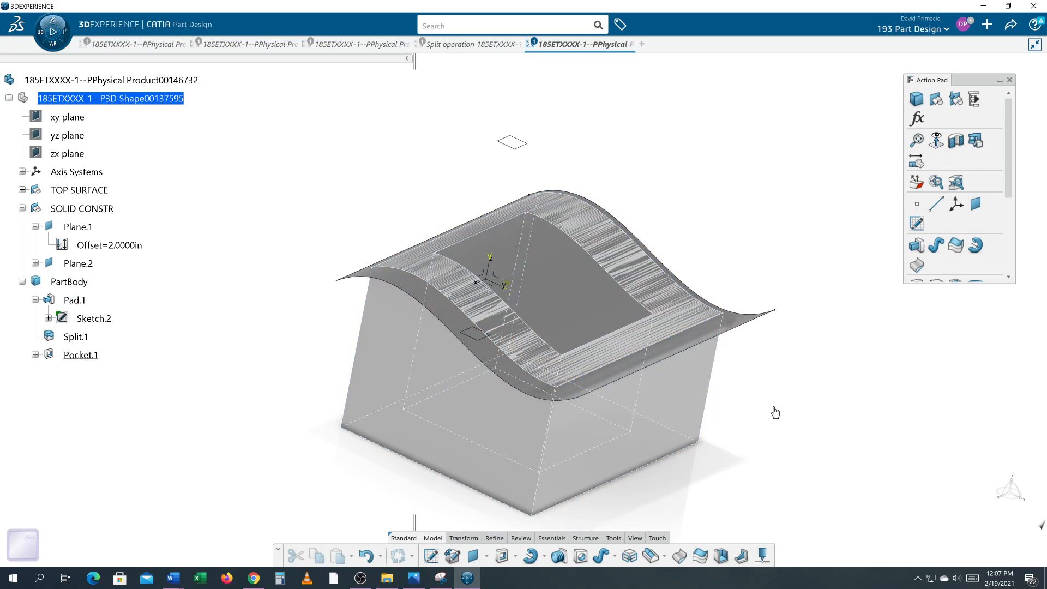
middle_click_drag(775, 412, 591, 436)
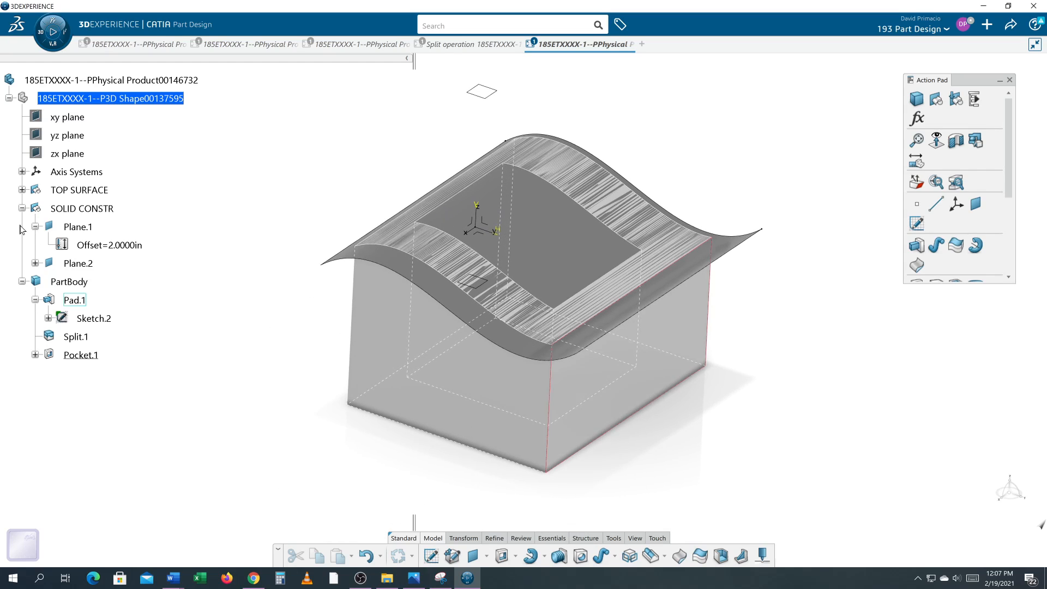
Hide the TOP SURFACE set and inspect the pocketed block.
right_click(75, 189)
left_click(97, 226)
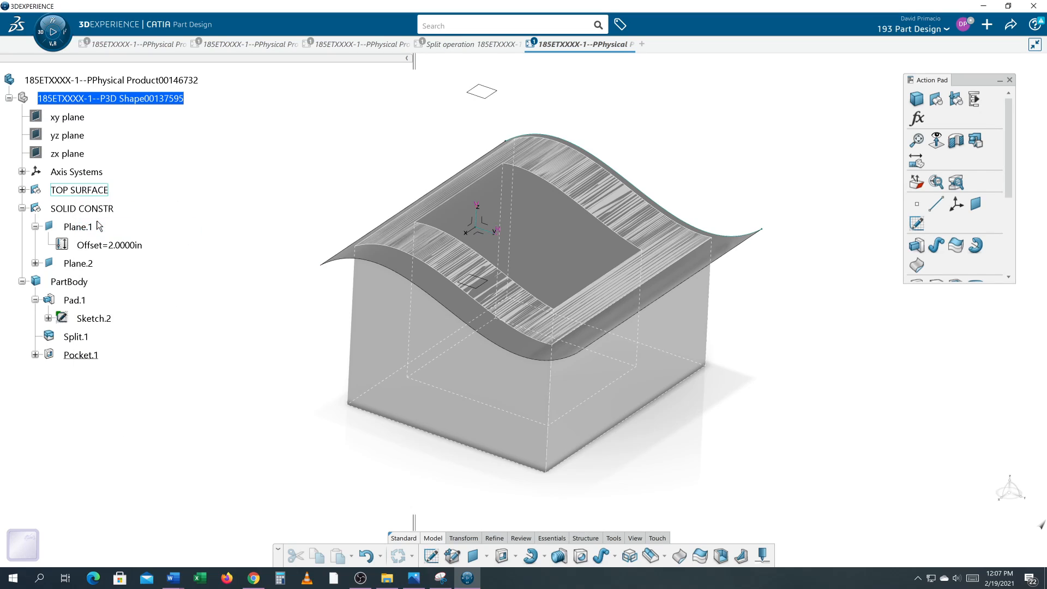
middle_click_drag(277, 336, 290, 358)
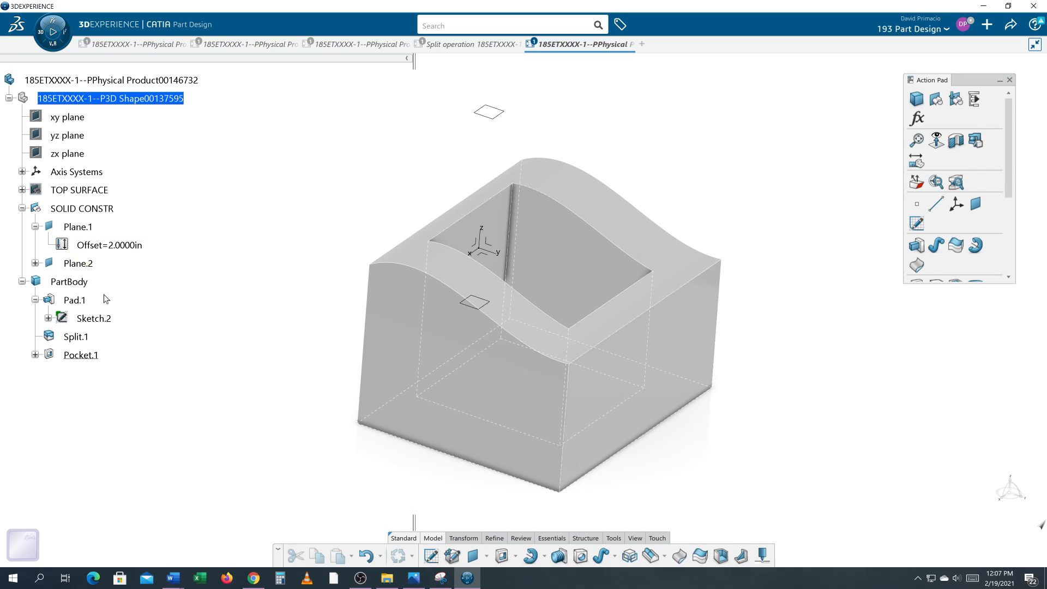
middle_click_drag(157, 286, 134, 292)
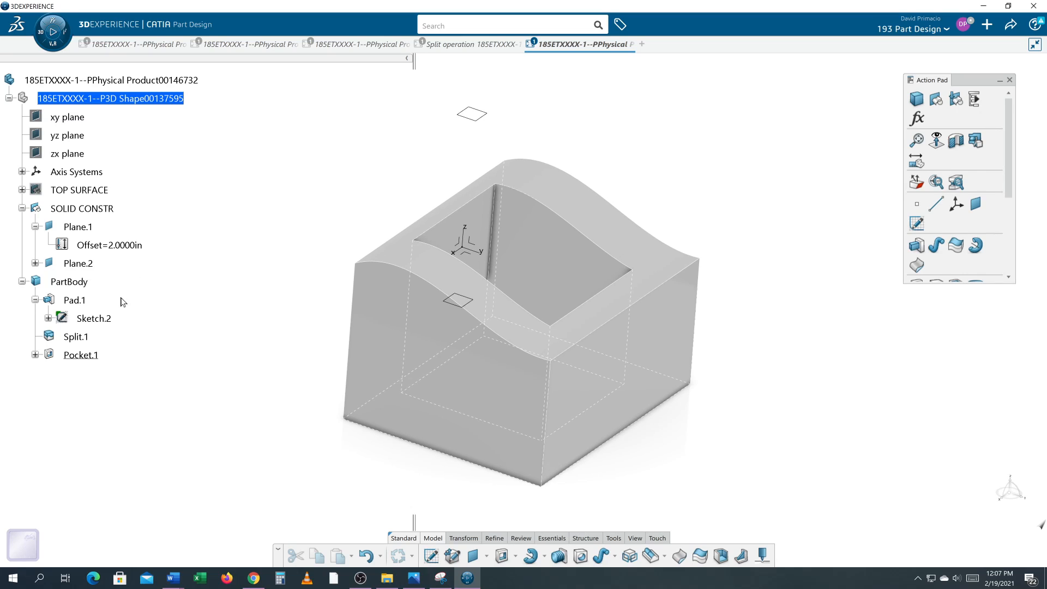
Open Sketch.1 of the TOP SURFACE set for editing, view it normal to its plane, and show the TOP SURFACE set.
left_click(22, 190)
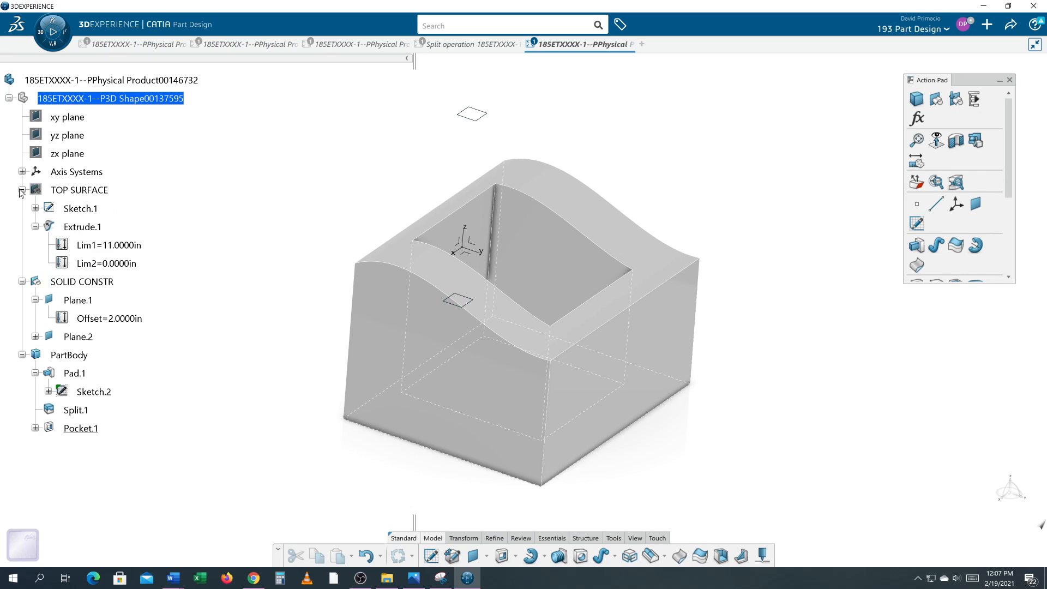
double_click(94, 213)
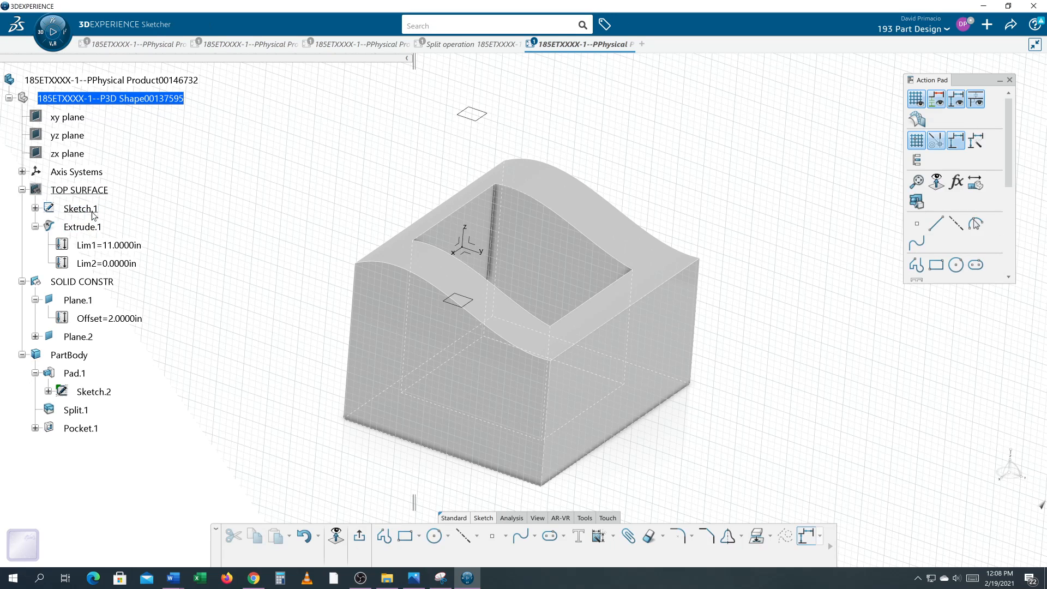
left_click(331, 540)
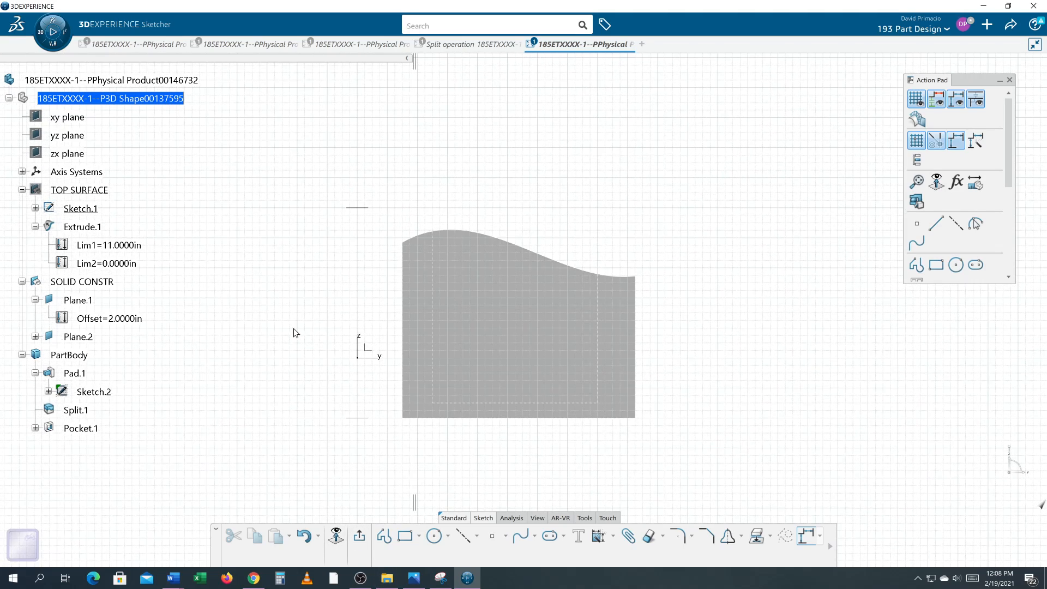
right_click(54, 190)
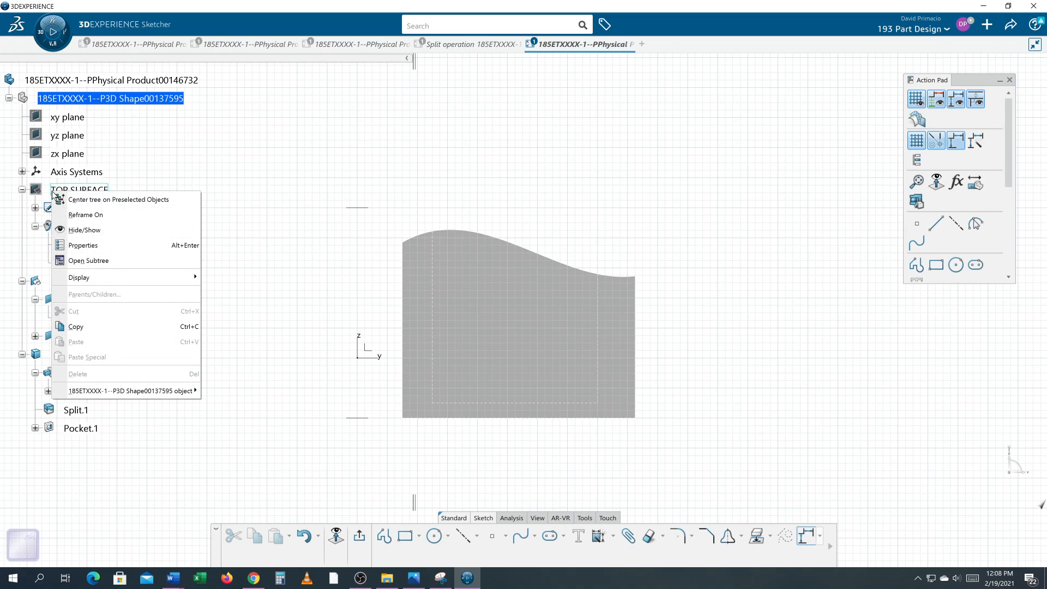
left_click(90, 234)
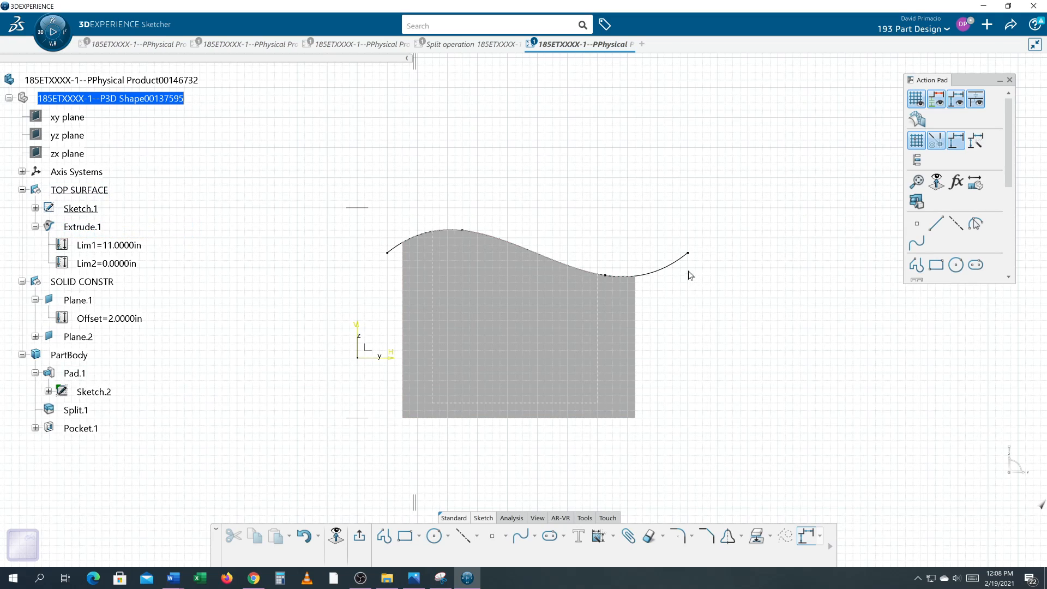
Move the whole wavy curve of Sketch.1 upward above the block, exit the sketch, and inspect the updated surface and block.
mouse_move(678, 267)
left_mouse_down()
mouse_move(678, 230)
mouse_move(680, 253)
left_mouse_up()
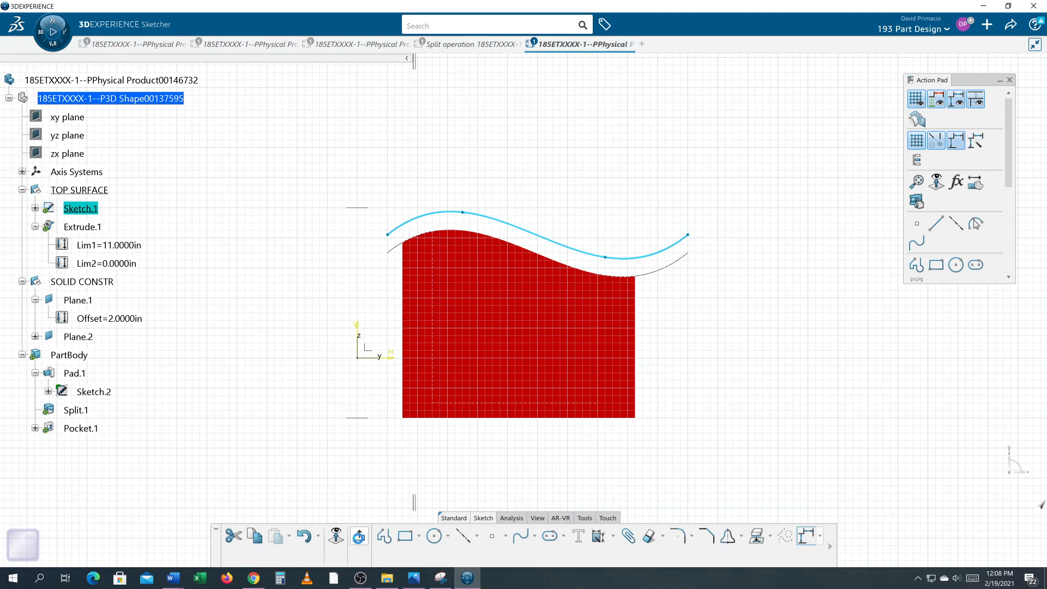
left_click(806, 537)
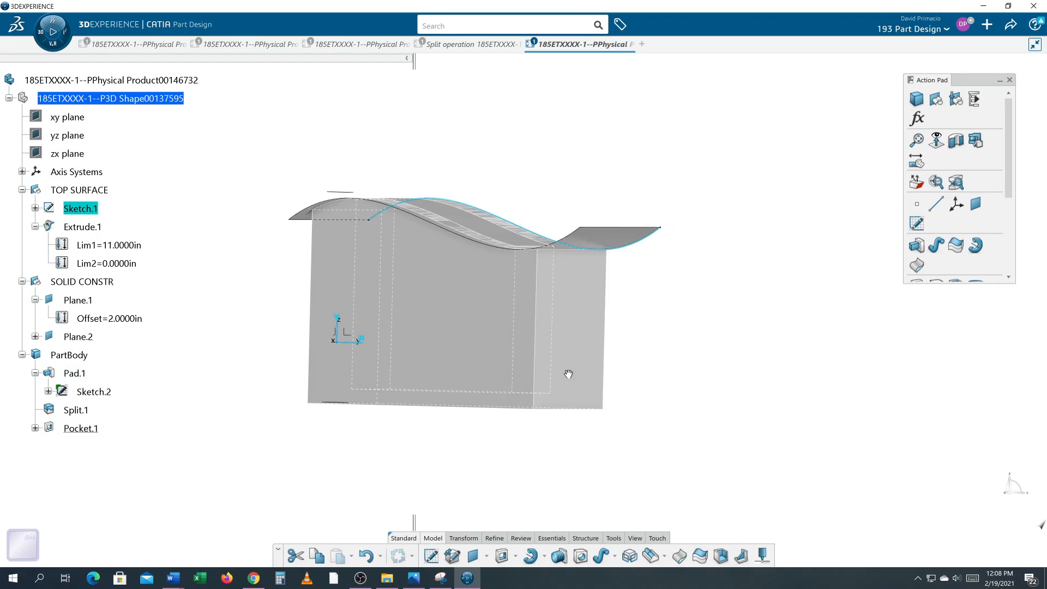
middle_click_drag(568, 374, 695, 346)
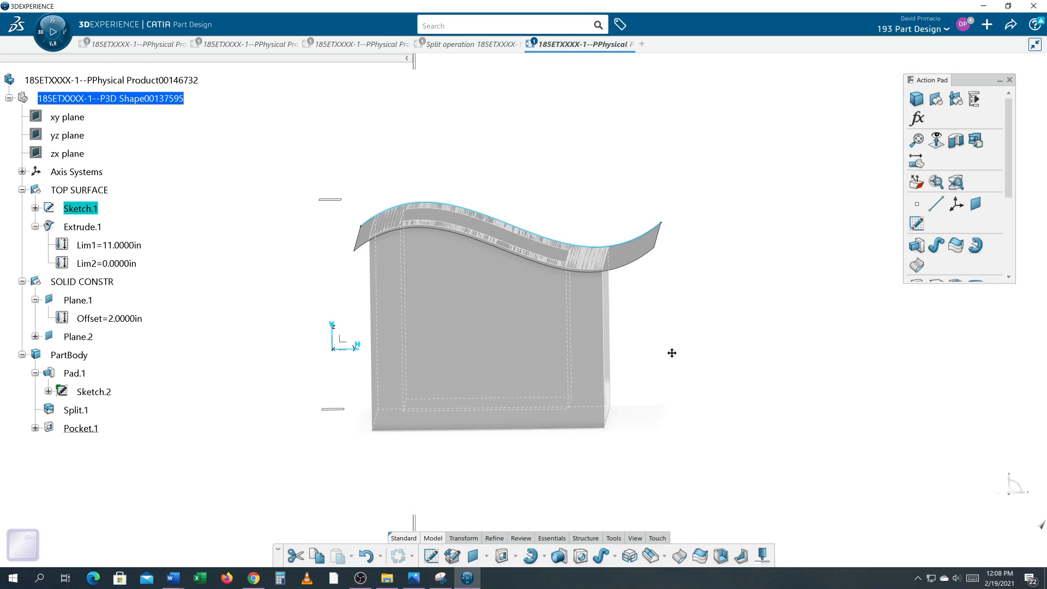
middle_click_drag(672, 352, 277, 418)
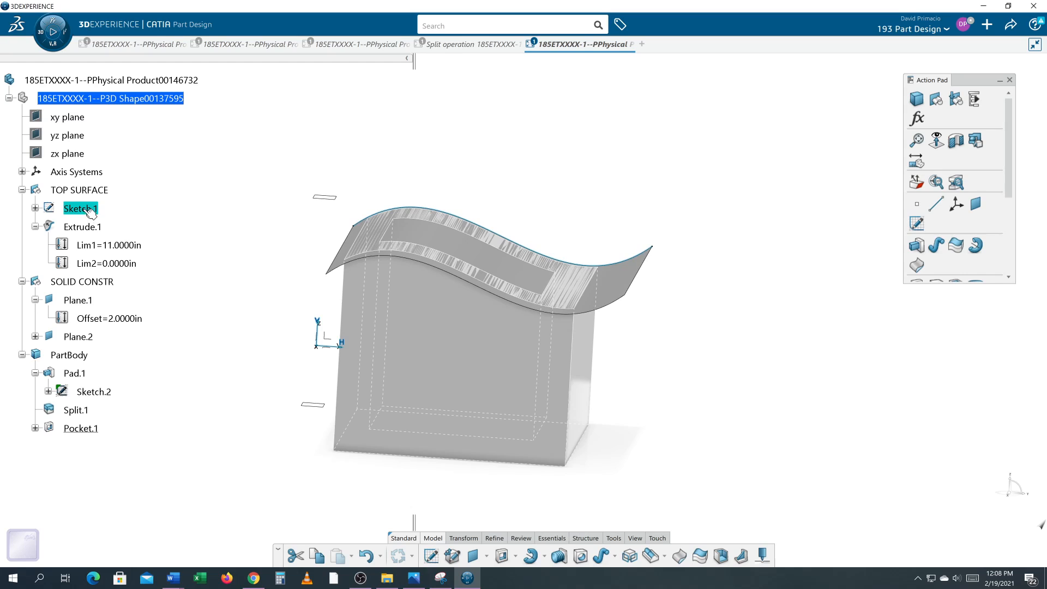
Edit Sketch.1 of TOP SURFACE to move the whole wavy curve further upward, exit the sketch, and inspect the block.
double_click(82, 210)
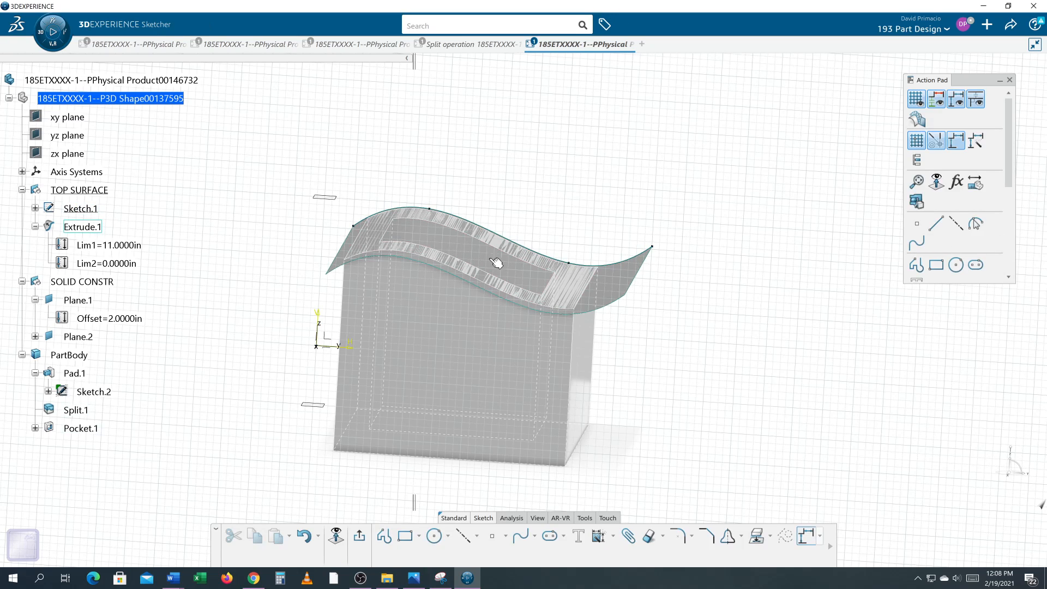
left_click_drag(615, 268, 619, 229)
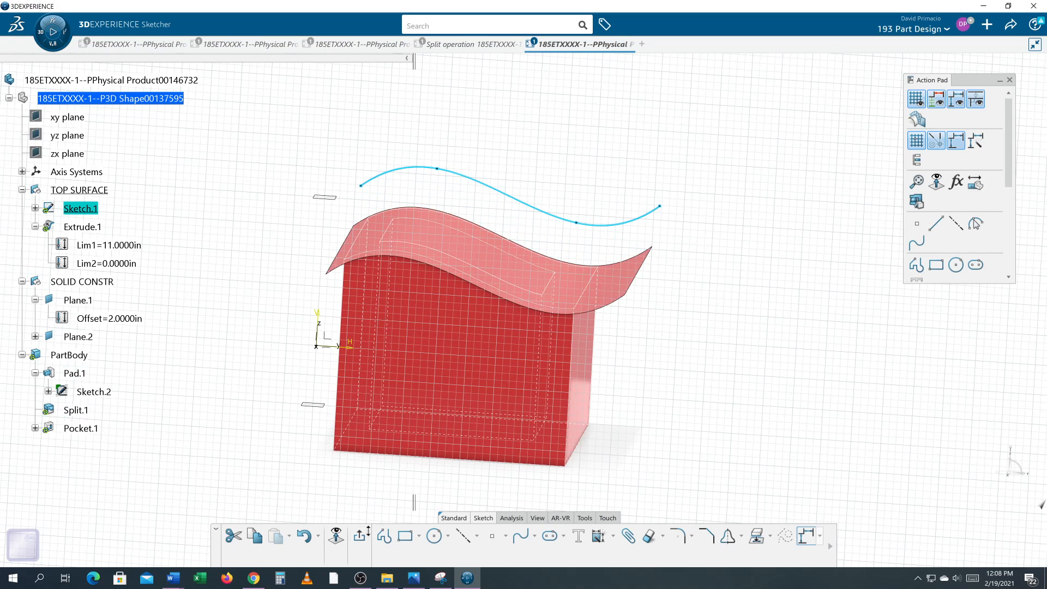
left_click(359, 538)
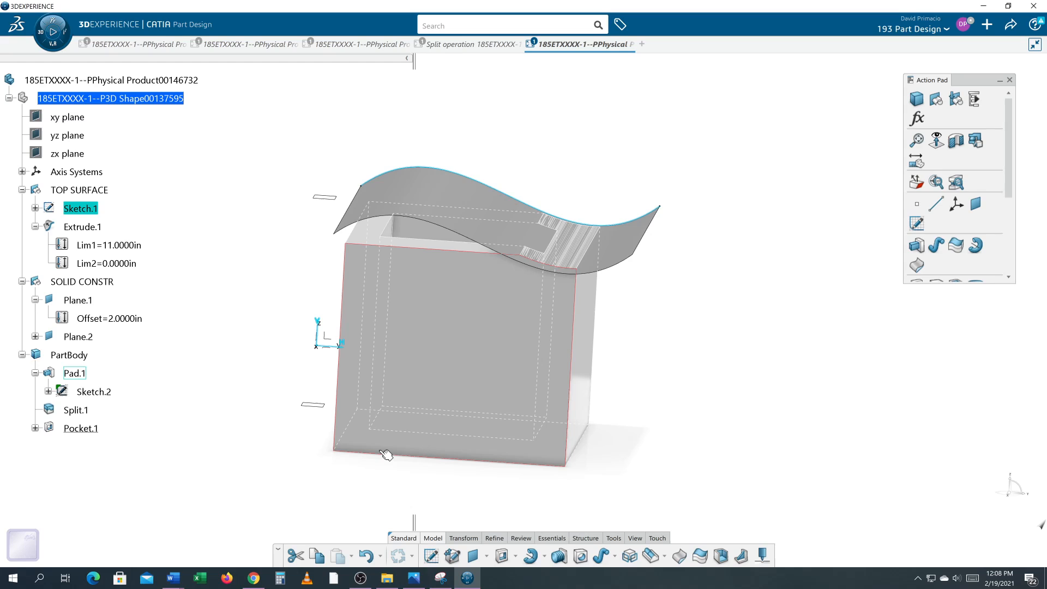
mouse_move(385, 452)
middle_mouse_down()
mouse_move(424, 421)
mouse_move(407, 430)
mouse_move(478, 322)
middle_mouse_up()
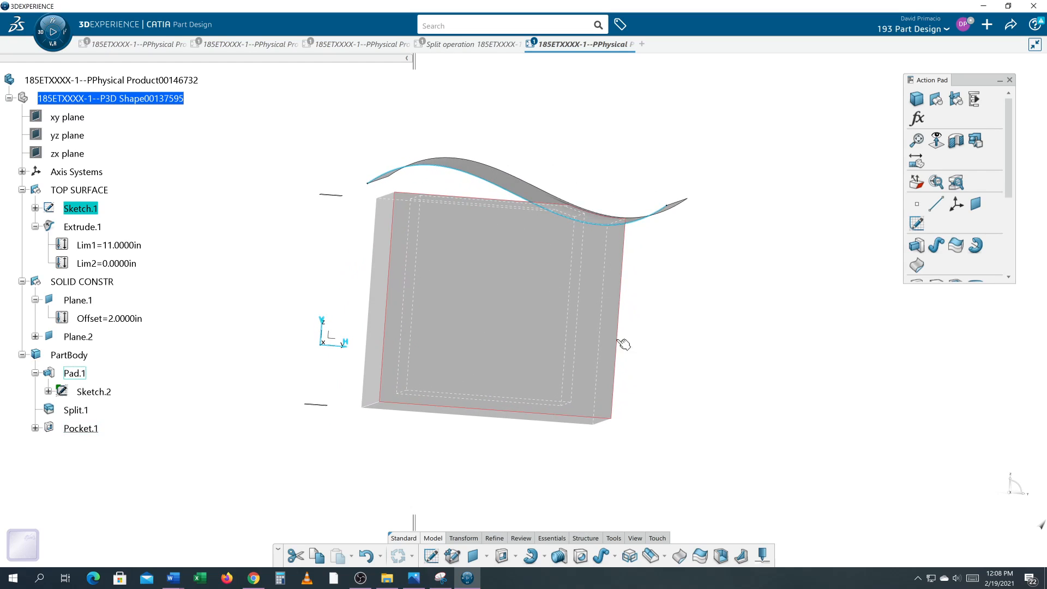
mouse_move(685, 336)
middle_mouse_down()
mouse_move(644, 364)
mouse_move(622, 398)
mouse_move(636, 379)
middle_mouse_up()
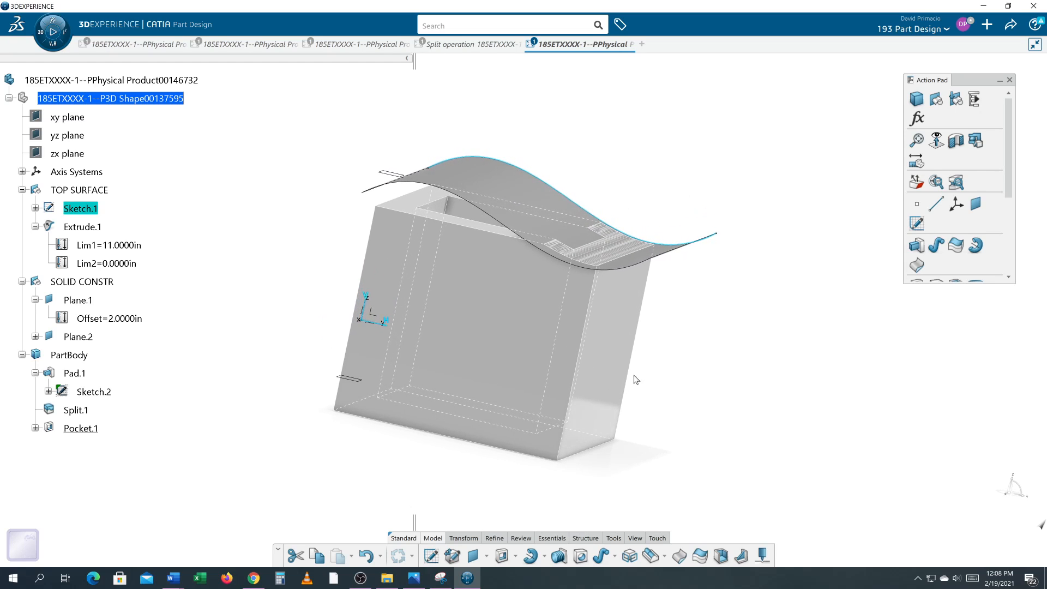
Review the definition of Split.1 and how its splitting surface crosses the pad, then close it without changes.
double_click(79, 414)
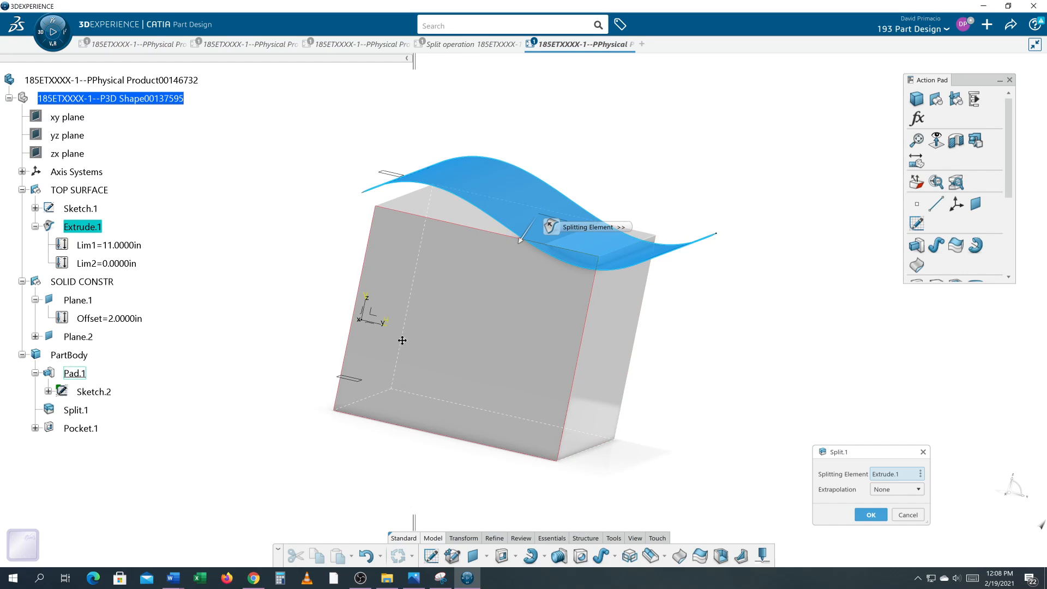
middle_click_drag(402, 342, 456, 337)
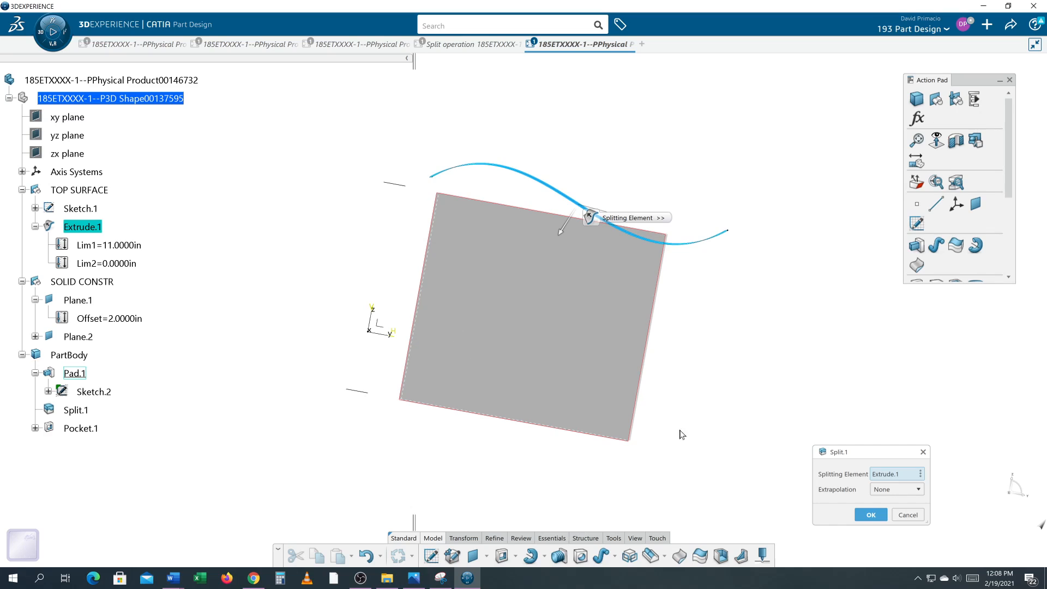
left_click(898, 518)
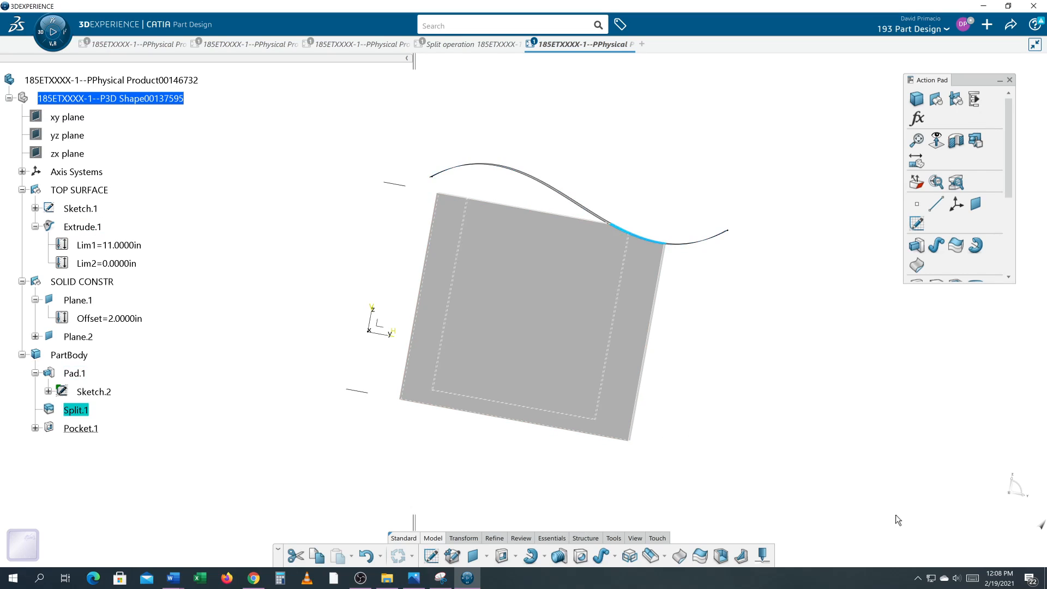
double_click(64, 375)
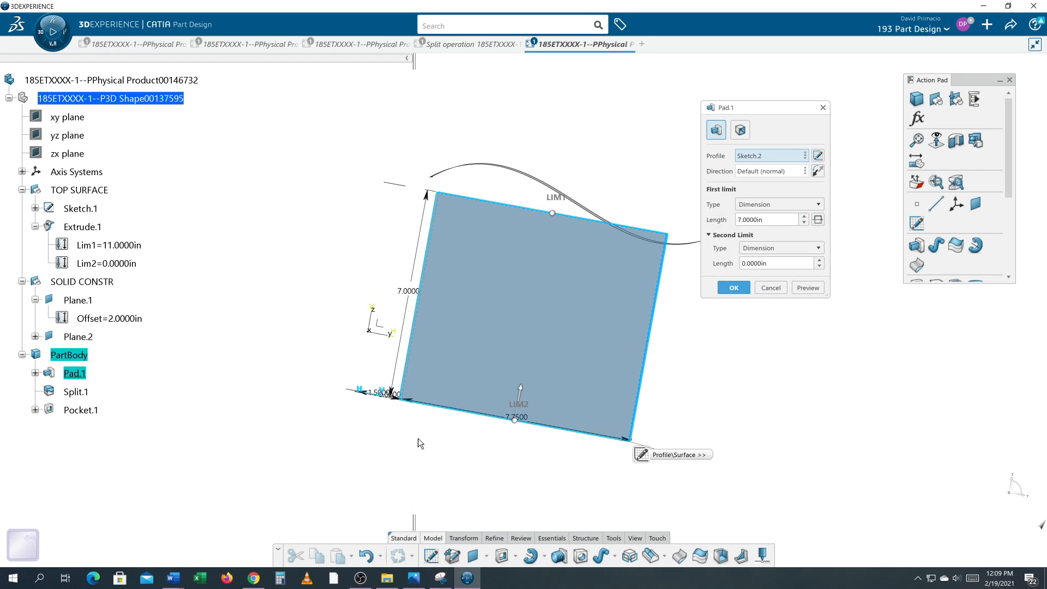
middle_click_drag(498, 436, 436, 443)
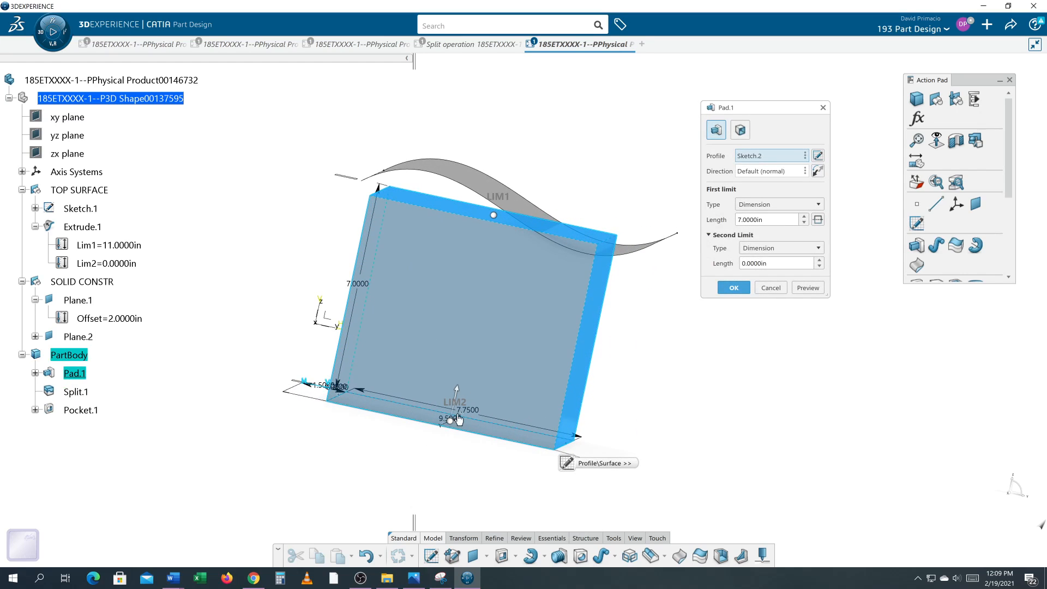
left_click(761, 205)
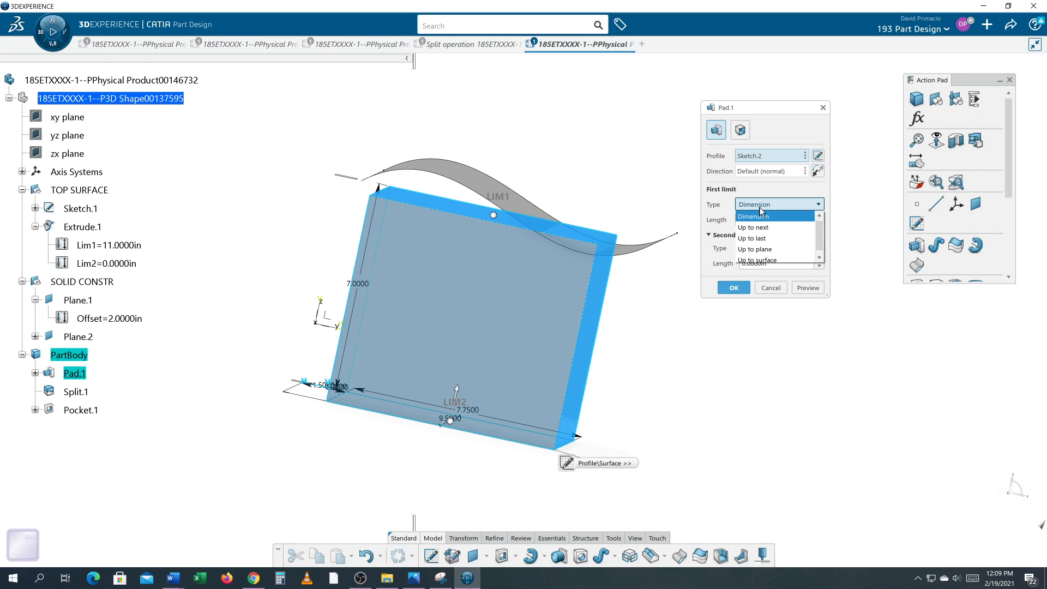
left_click(750, 260)
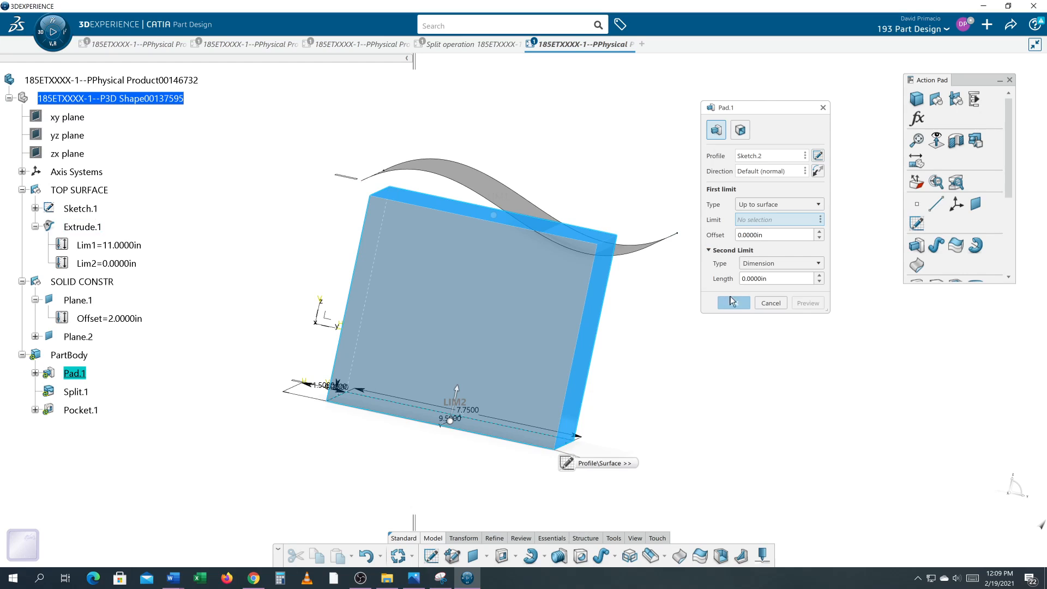
left_click(768, 306)
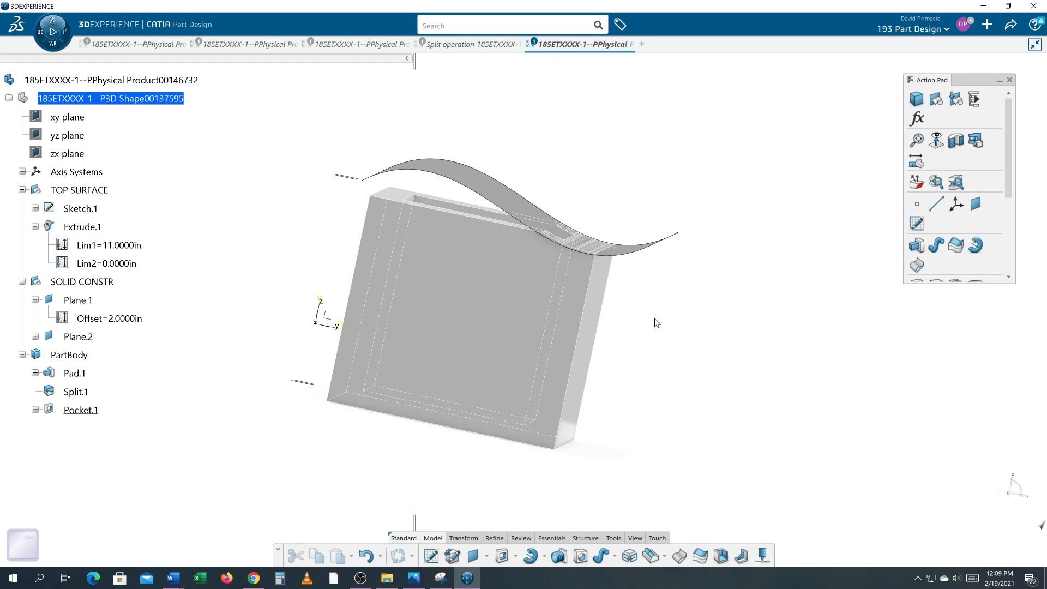
Try setting the second limit of Pocket.1 to Up to surface with Extrude.1 as the limit, and inspect the pocket.
mouse_move(657, 323)
middle_mouse_down()
mouse_move(633, 326)
mouse_move(622, 378)
mouse_move(722, 355)
mouse_move(692, 319)
middle_mouse_up()
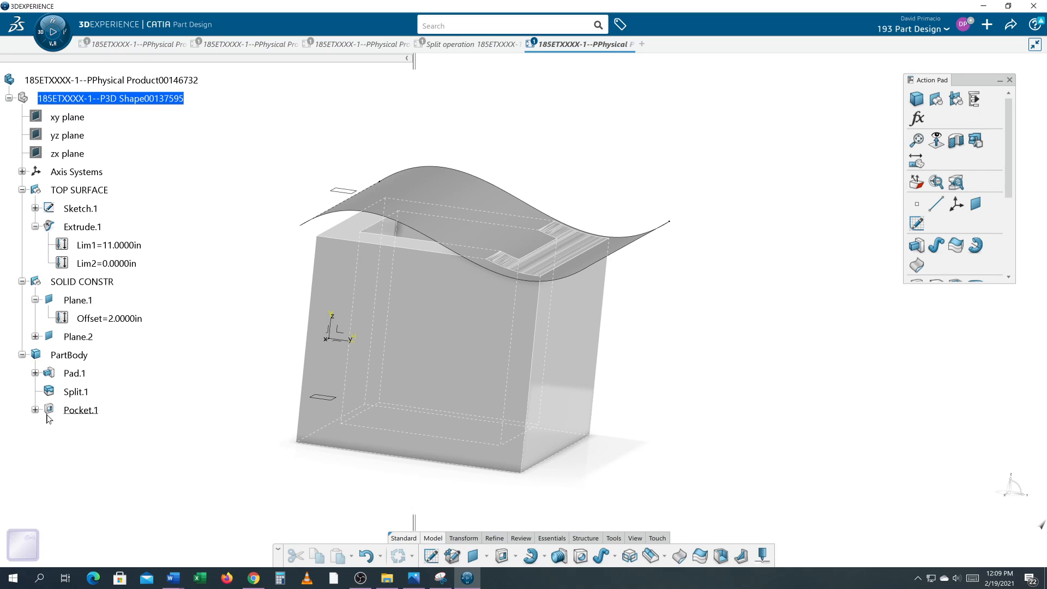
left_click(95, 410)
double_click(89, 413)
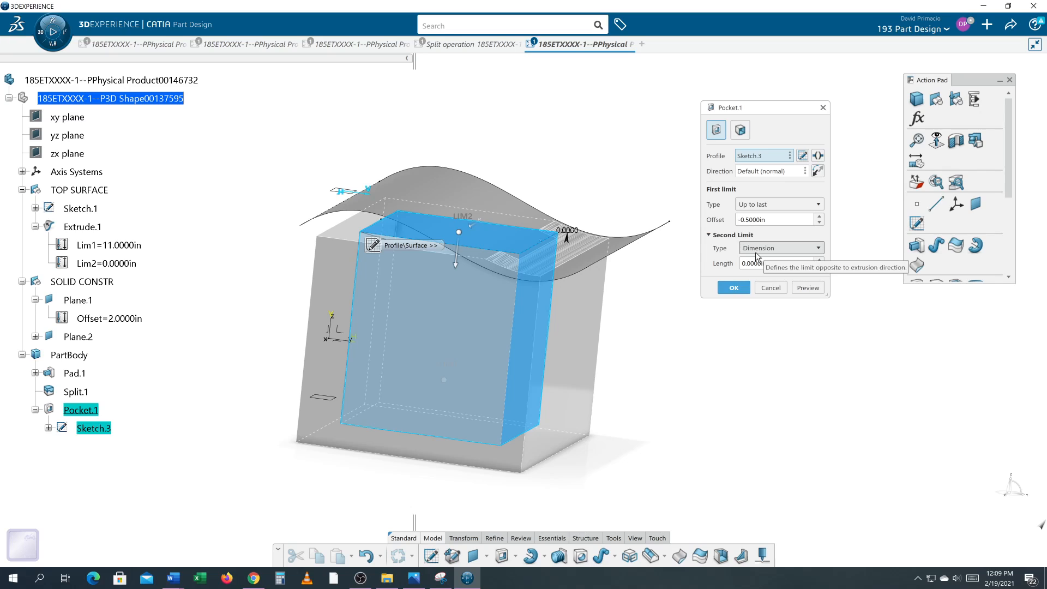
left_click(757, 254)
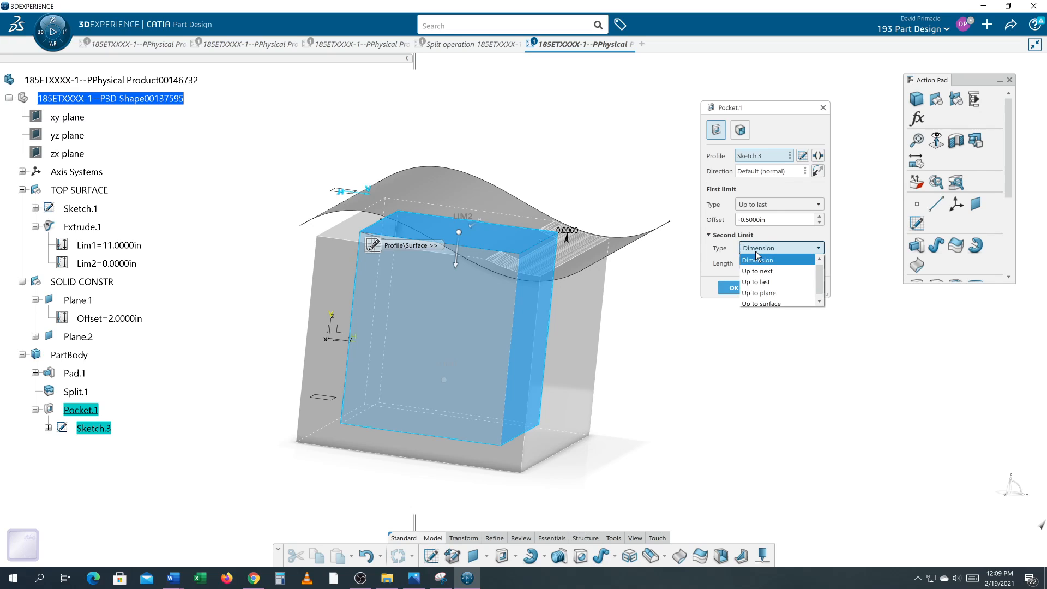
left_click(763, 304)
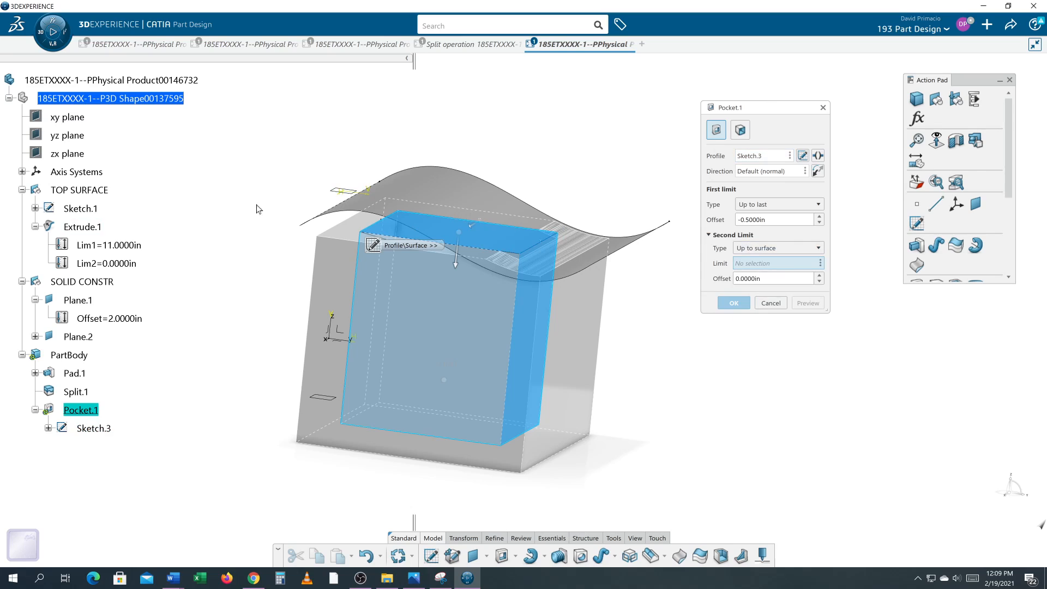
left_click(443, 191)
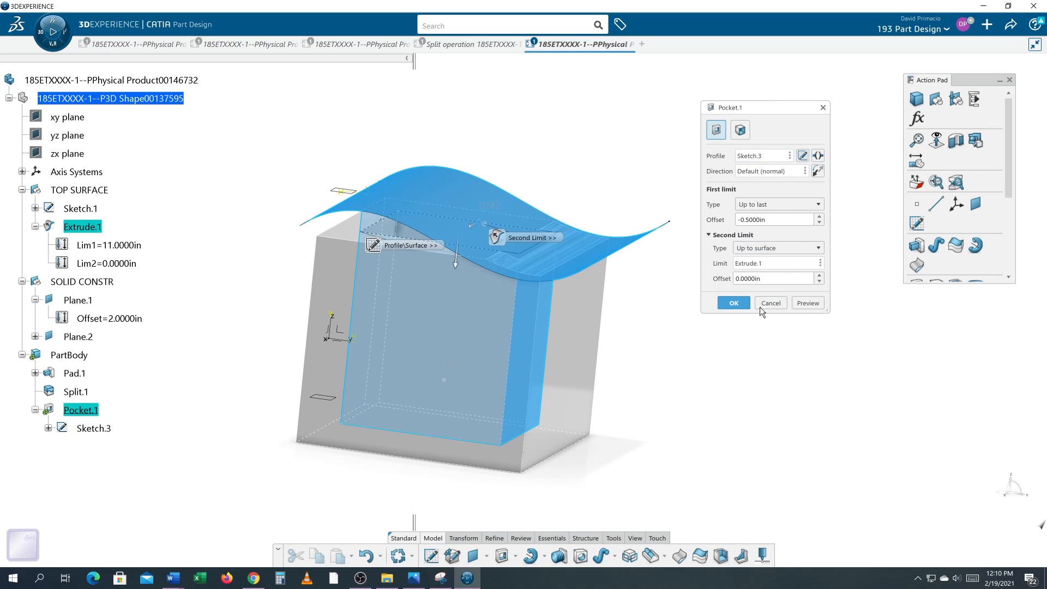
left_click(728, 303)
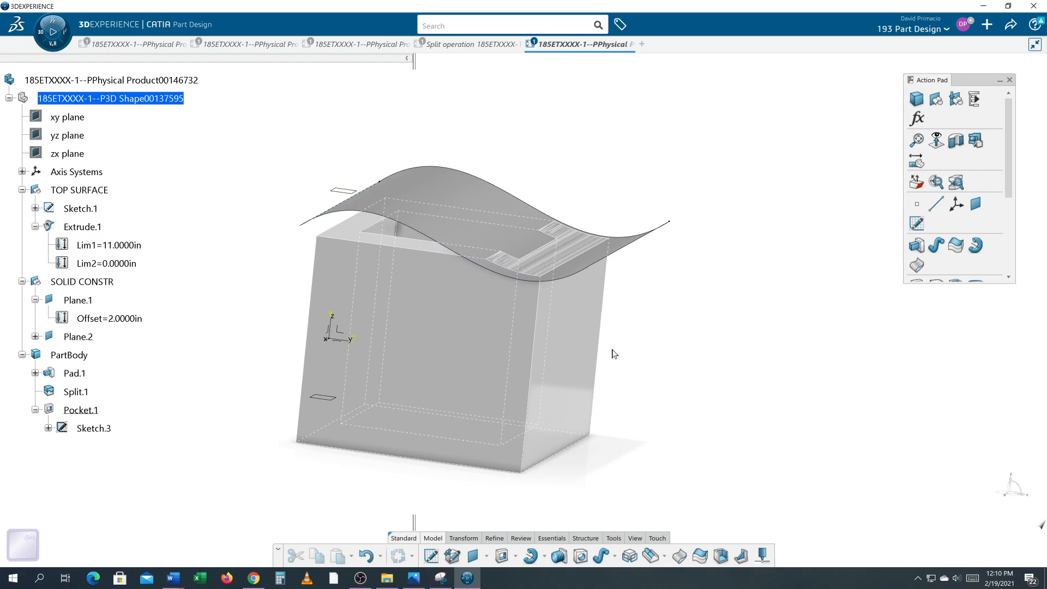
mouse_move(603, 361)
middle_mouse_down()
mouse_move(677, 330)
mouse_move(701, 305)
mouse_move(596, 348)
middle_mouse_up()
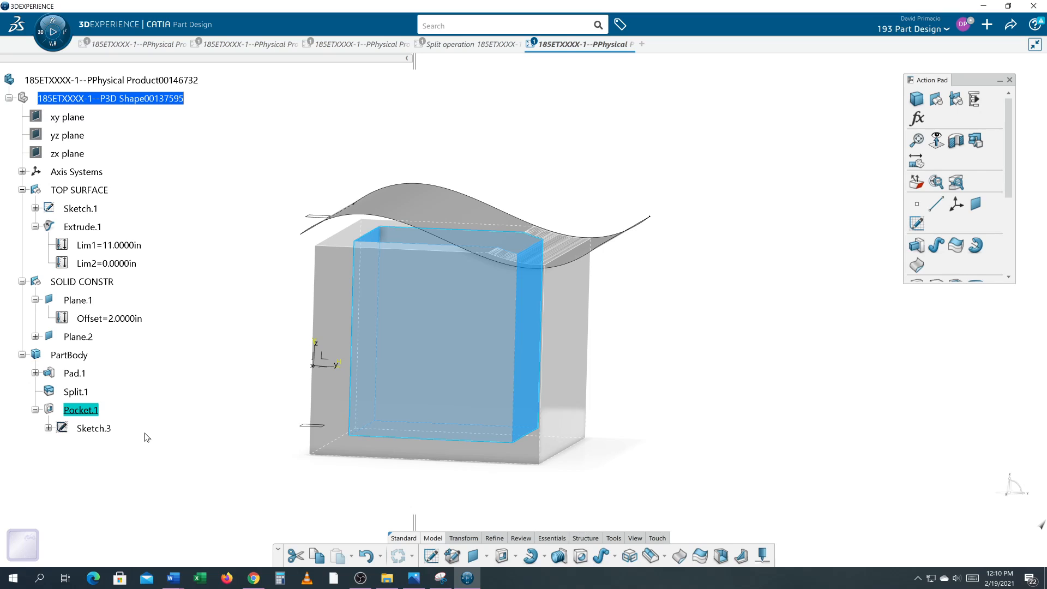
Undo the second-limit change of Pocket.1 and check the pocket's definition without altering it.
double_click(80, 410)
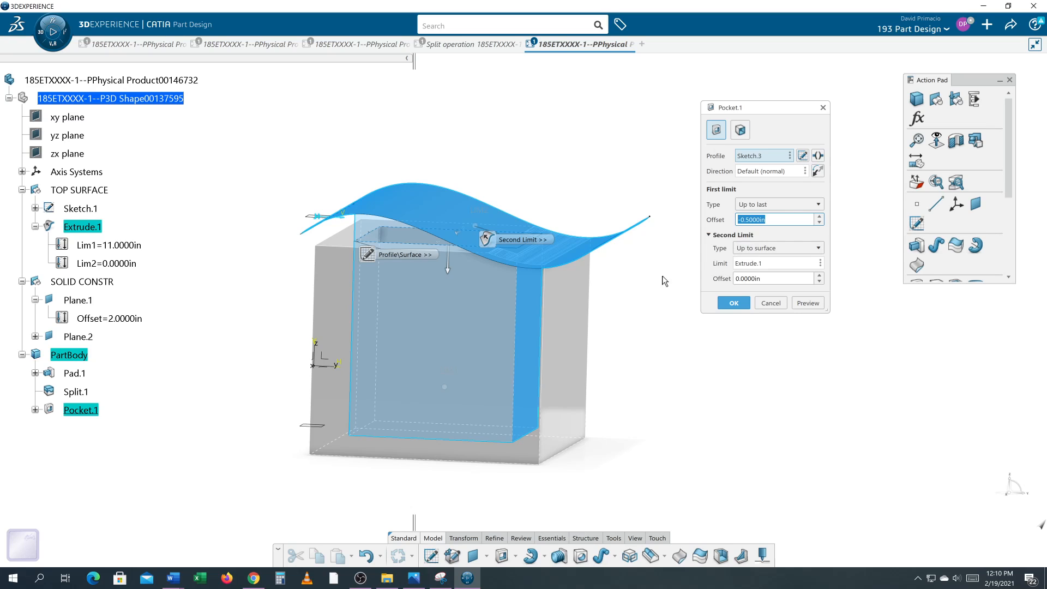
key("Escape")
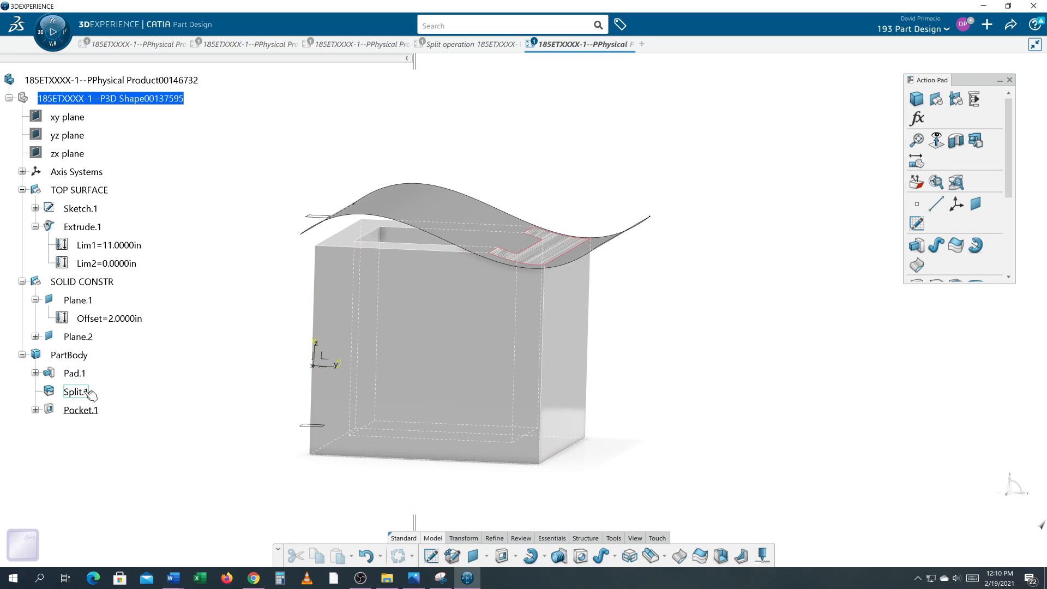
double_click(85, 410)
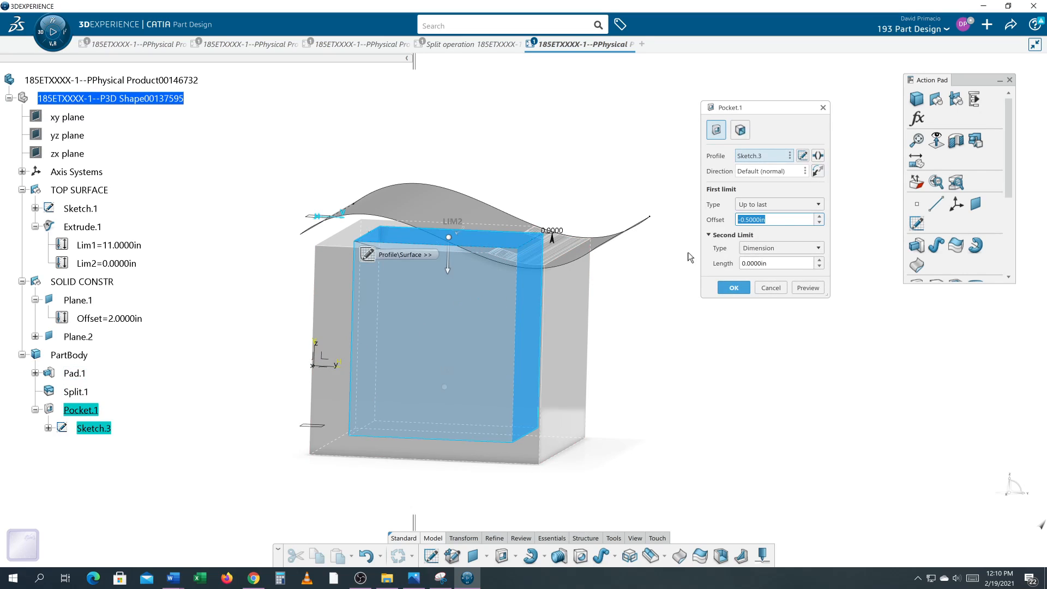
left_click(771, 288)
mouse_move(712, 330)
middle_mouse_down()
mouse_move(731, 299)
mouse_move(664, 338)
mouse_move(696, 367)
middle_mouse_up()
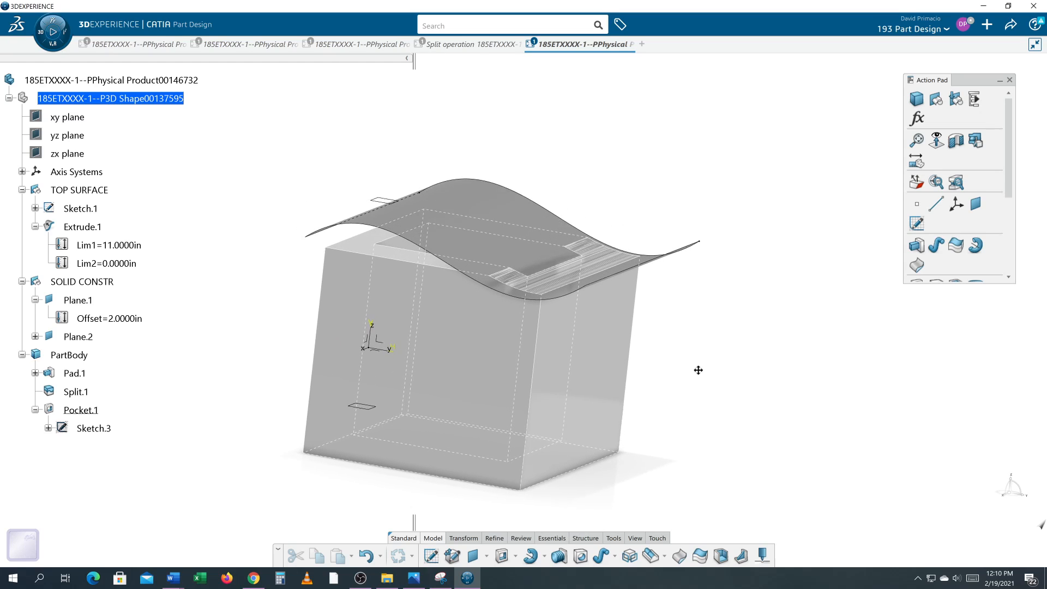
Set the first limit of Pad.1 to Up to surface with Extrude.1 as the limit, and inspect the block.
left_click(74, 377)
double_click(75, 374)
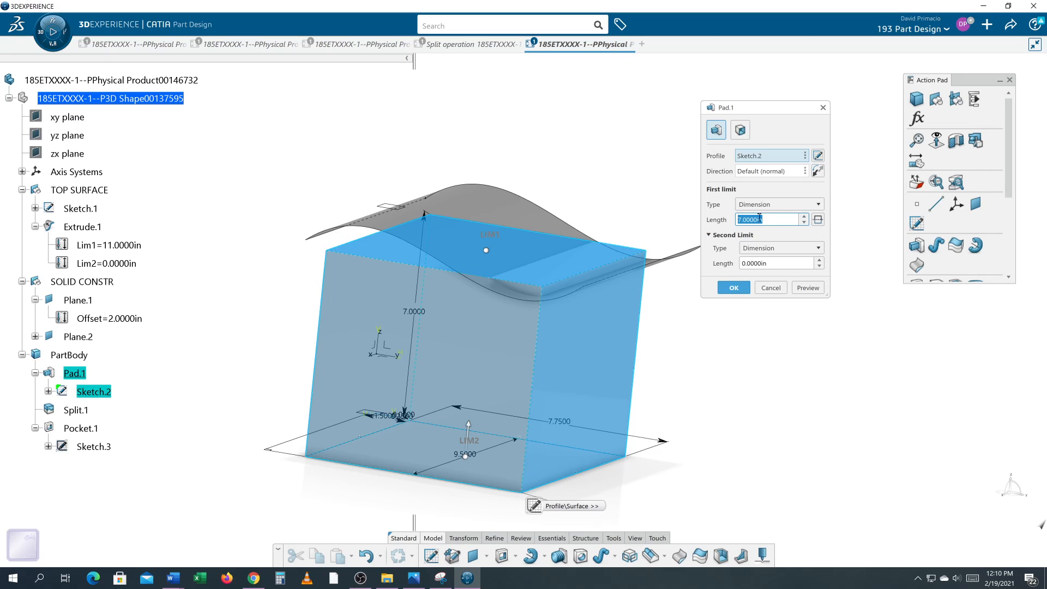
left_click(742, 206)
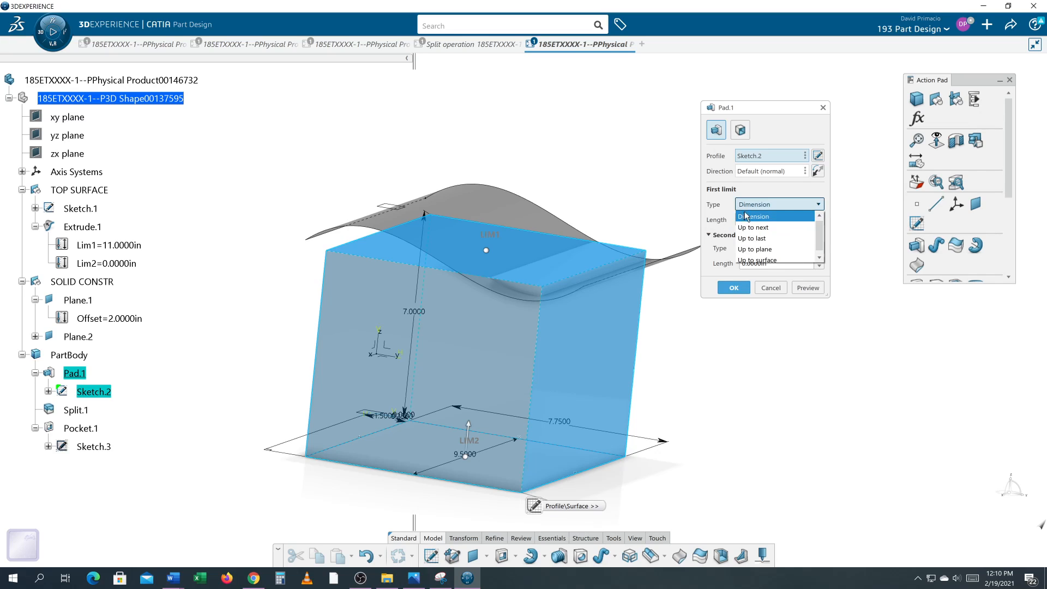
left_click(751, 261)
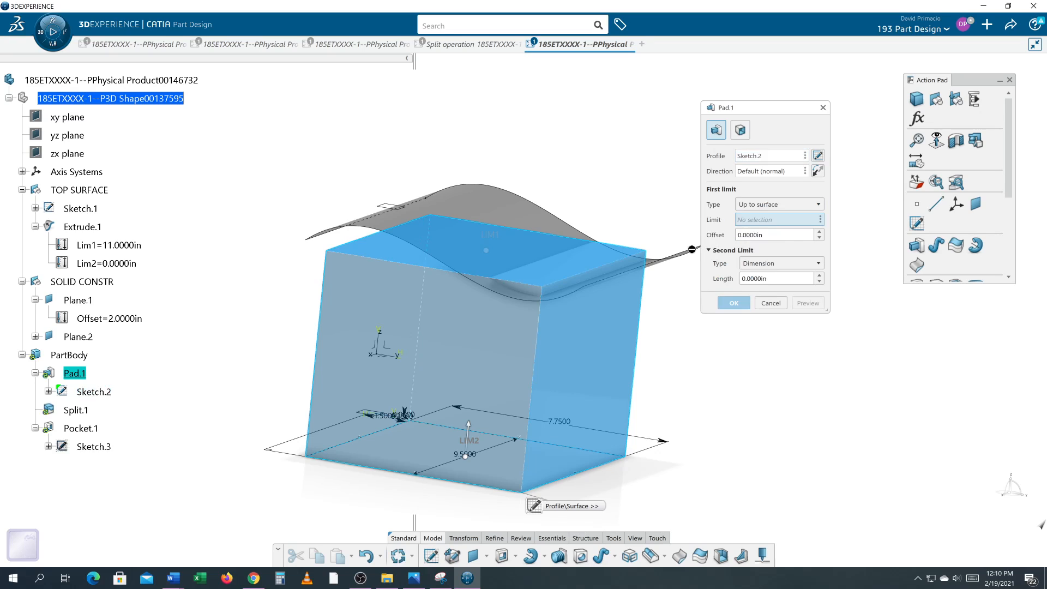
left_click(494, 218)
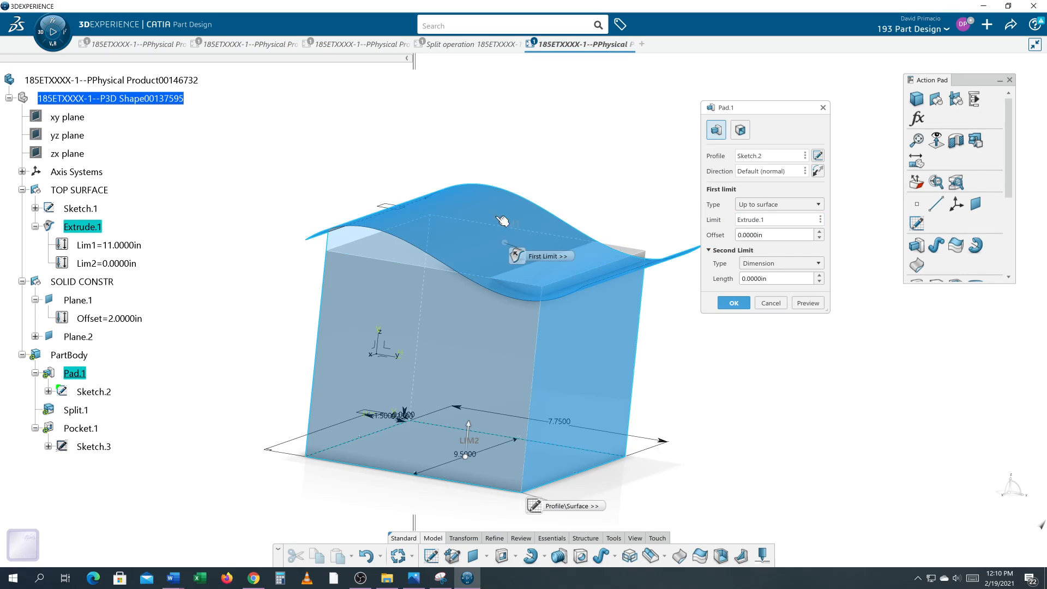
left_click(734, 303)
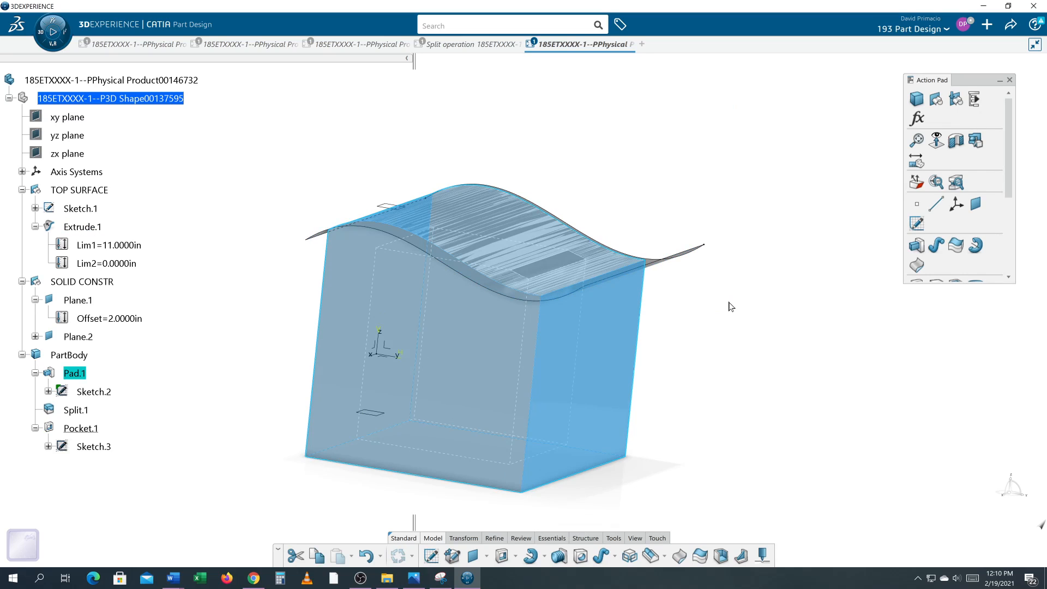
mouse_move(662, 358)
middle_mouse_down()
mouse_move(696, 329)
mouse_move(665, 353)
middle_mouse_up()
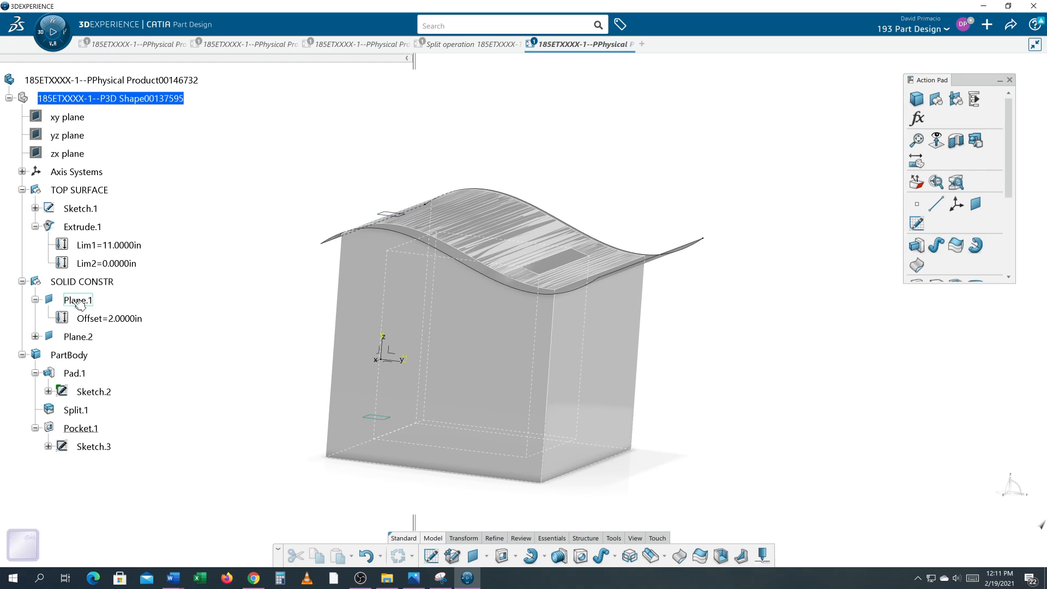
Edit Sketch.1 to move the whole wavy curve well down into the block, exit the sketch, and inspect the updated part.
double_click(80, 208)
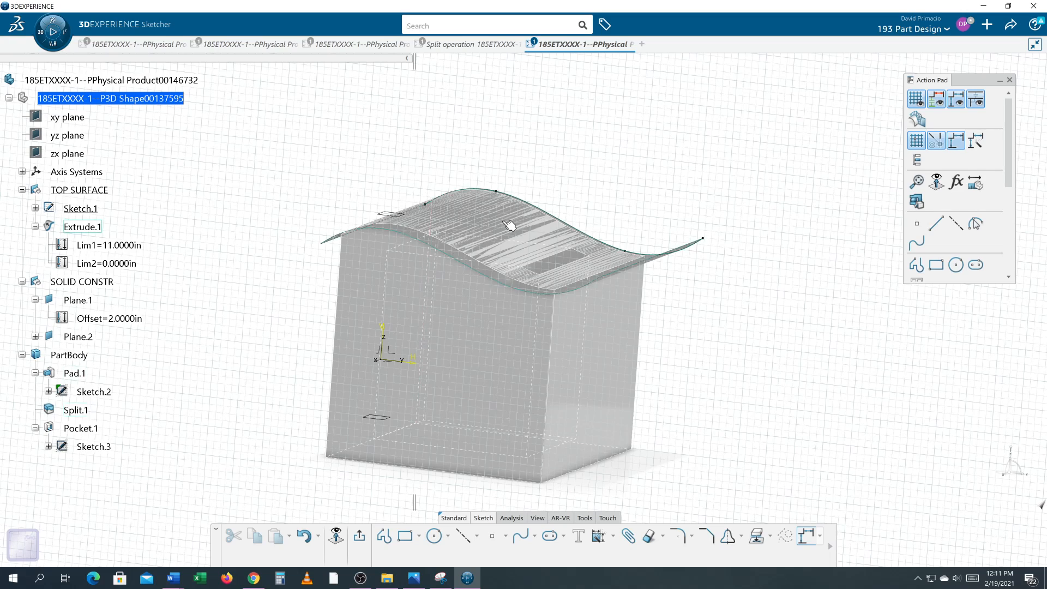
mouse_move(542, 215)
left_mouse_down()
mouse_move(533, 264)
mouse_move(500, 309)
mouse_move(487, 309)
left_mouse_up()
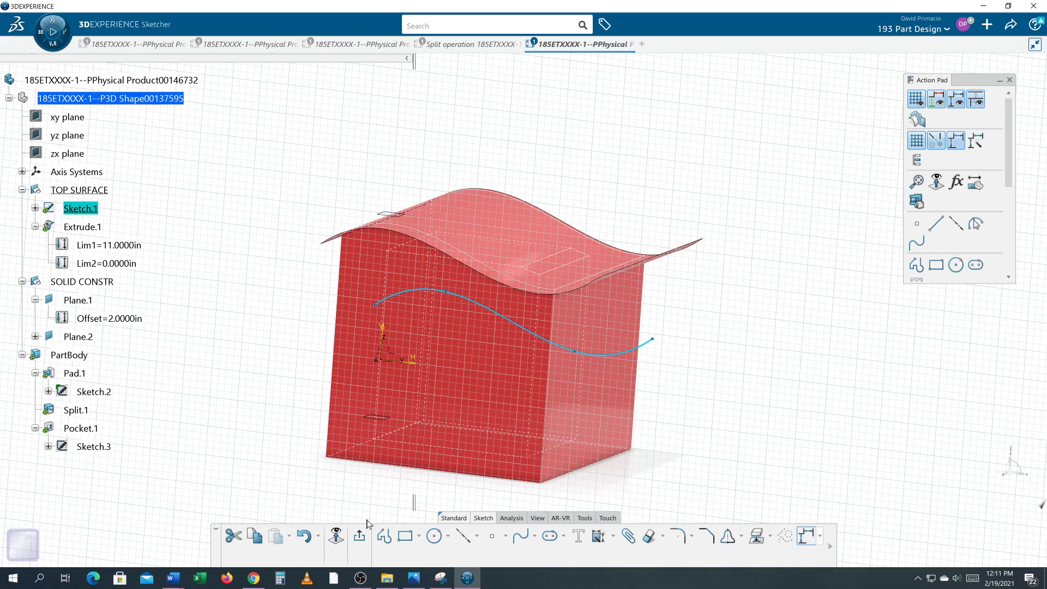
left_click(357, 531)
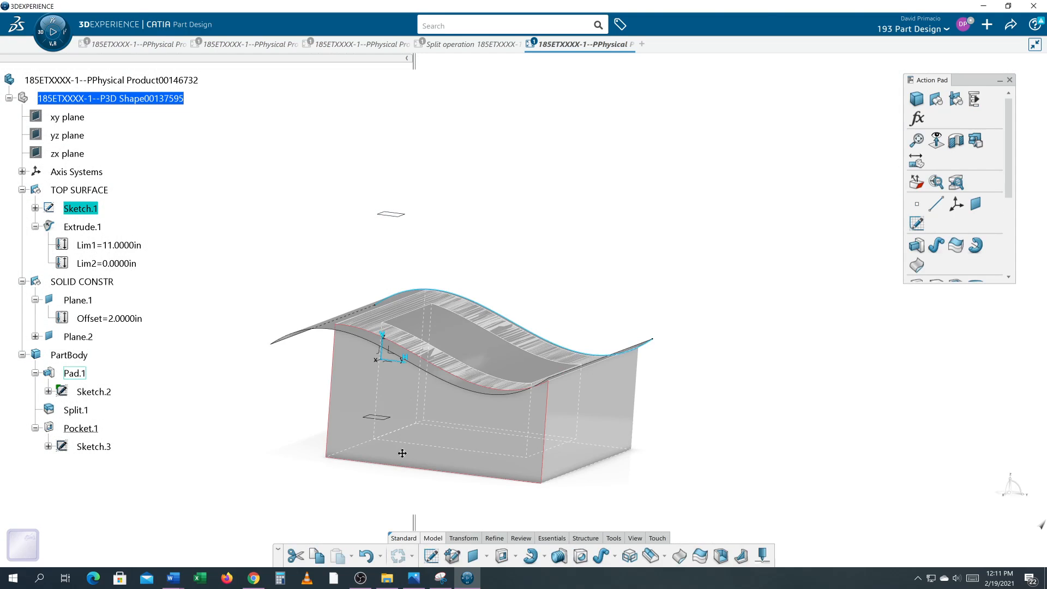
mouse_move(402, 456)
middle_mouse_down()
mouse_move(463, 445)
mouse_move(463, 392)
middle_mouse_up()
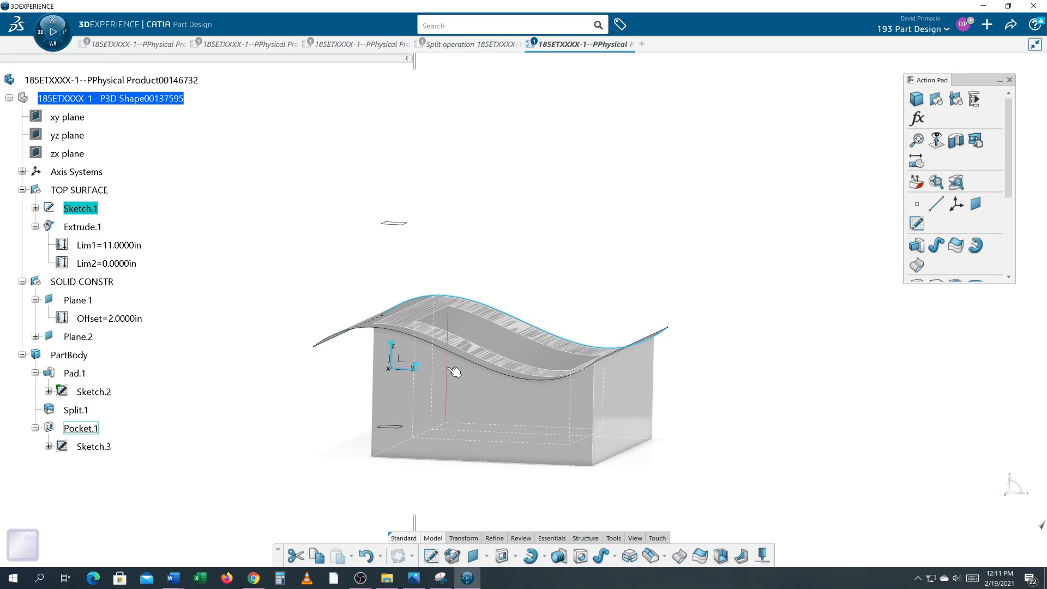
middle_click_drag(338, 439, 475, 418)
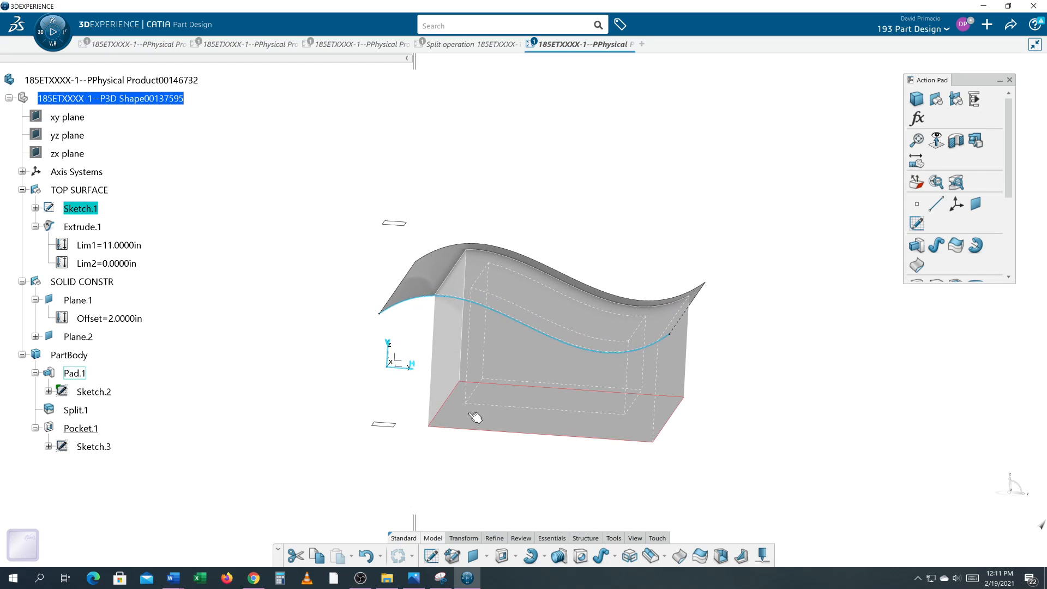
Examine the block's bottom face, Plane.1 and the Extrude.1 surface from several viewing angles.
left_click(390, 425)
left_click(459, 419)
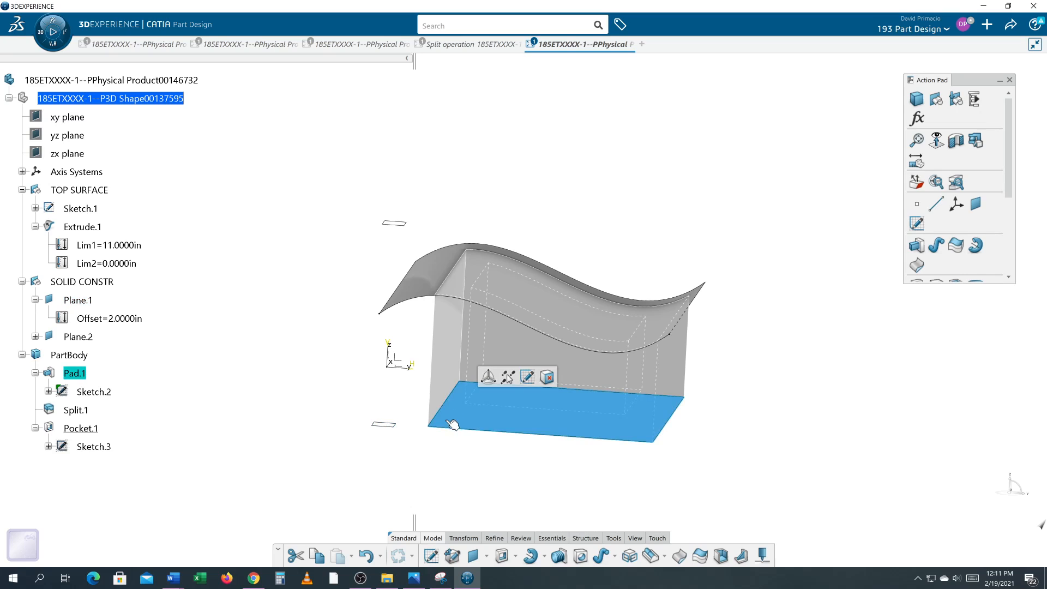
left_click(397, 425)
middle_click_drag(397, 425, 365, 447)
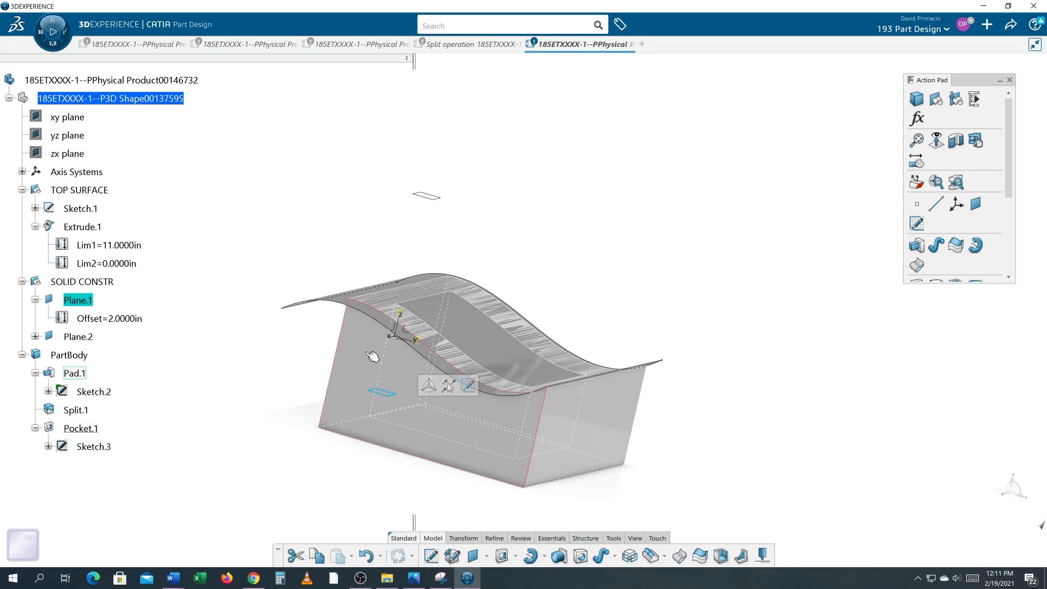
left_click(82, 227)
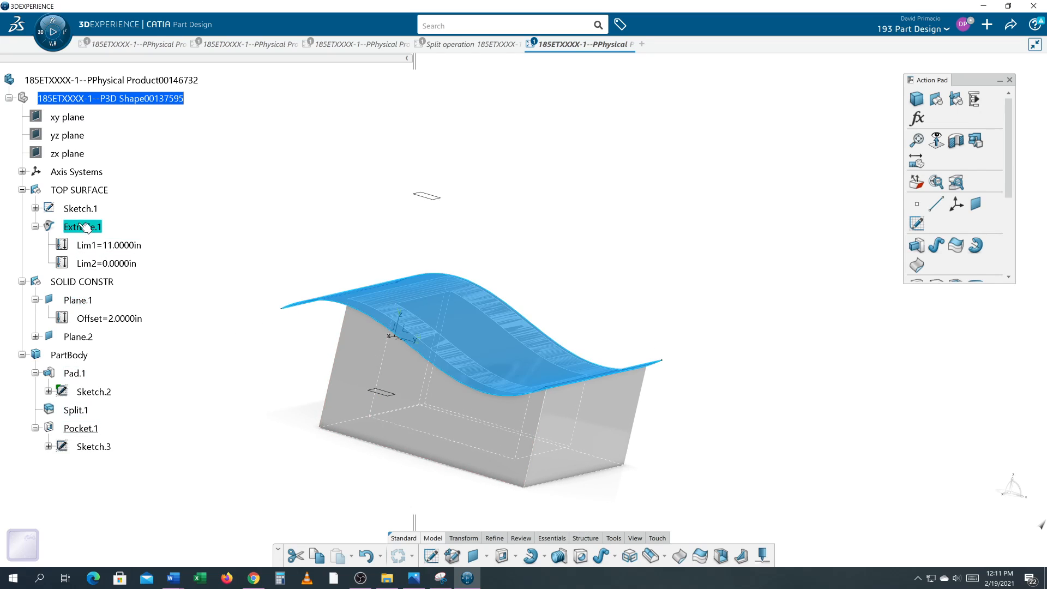
middle_click_drag(234, 376, 275, 389)
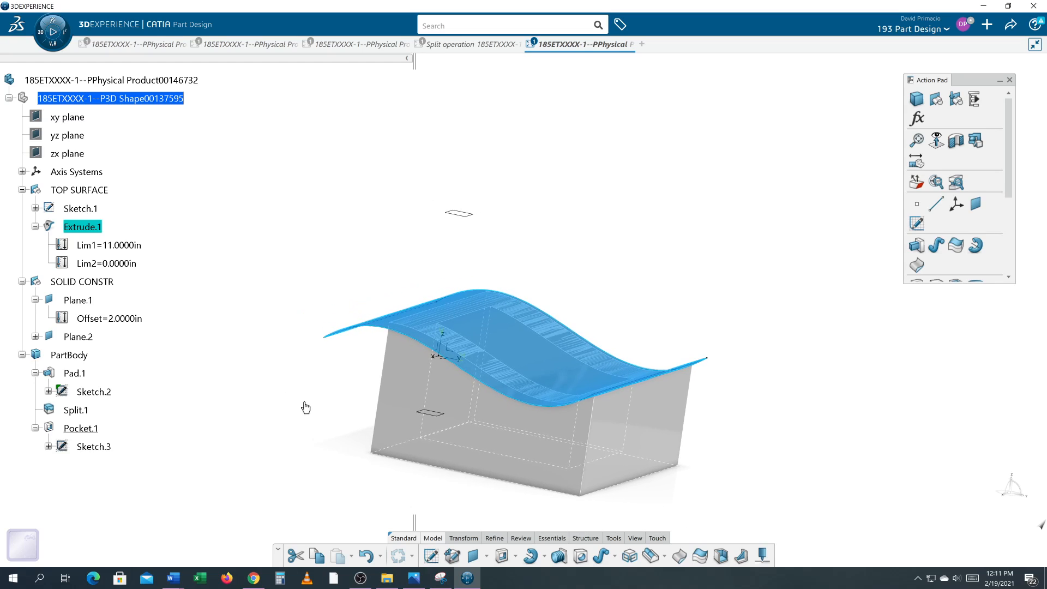
middle_click_drag(374, 440, 483, 410)
left_click(172, 289)
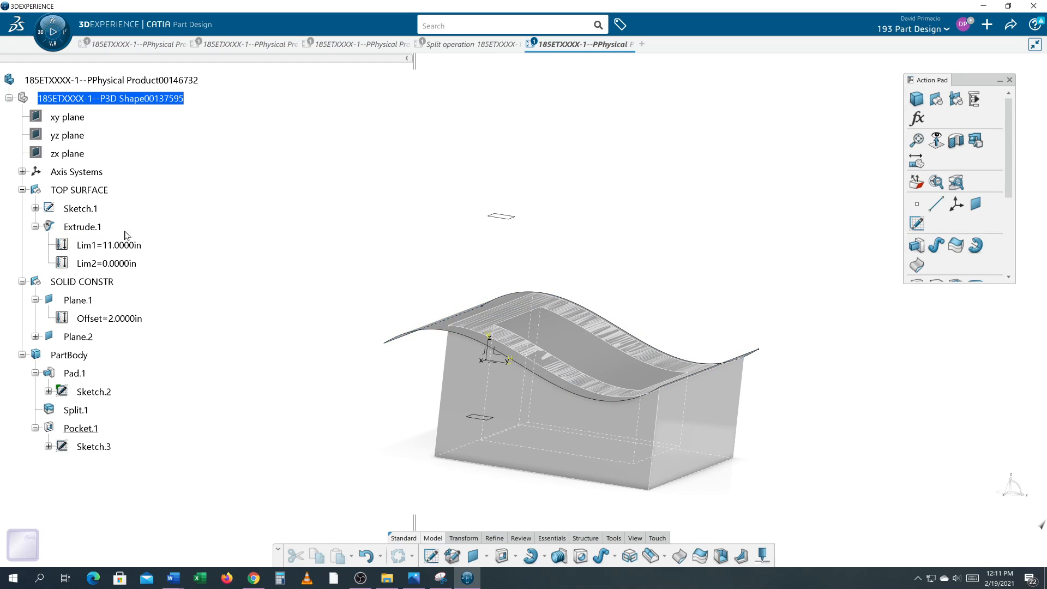
Edit Sketch.1 to shift the wavy curve upward and sideways past the block's edge, exit the sketch, and close the update diagnosis.
double_click(88, 209)
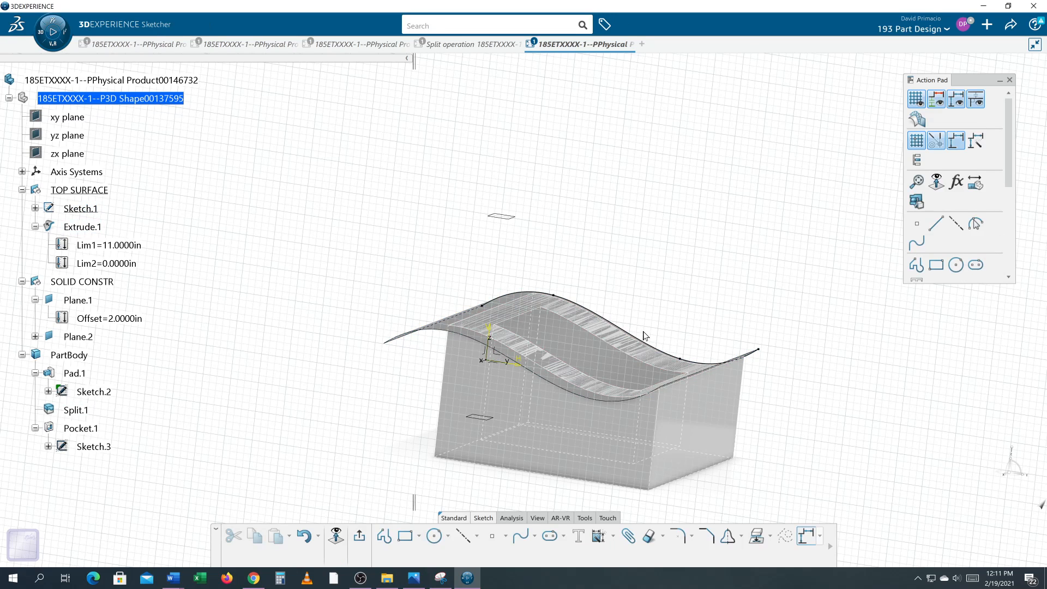
left_click(644, 345)
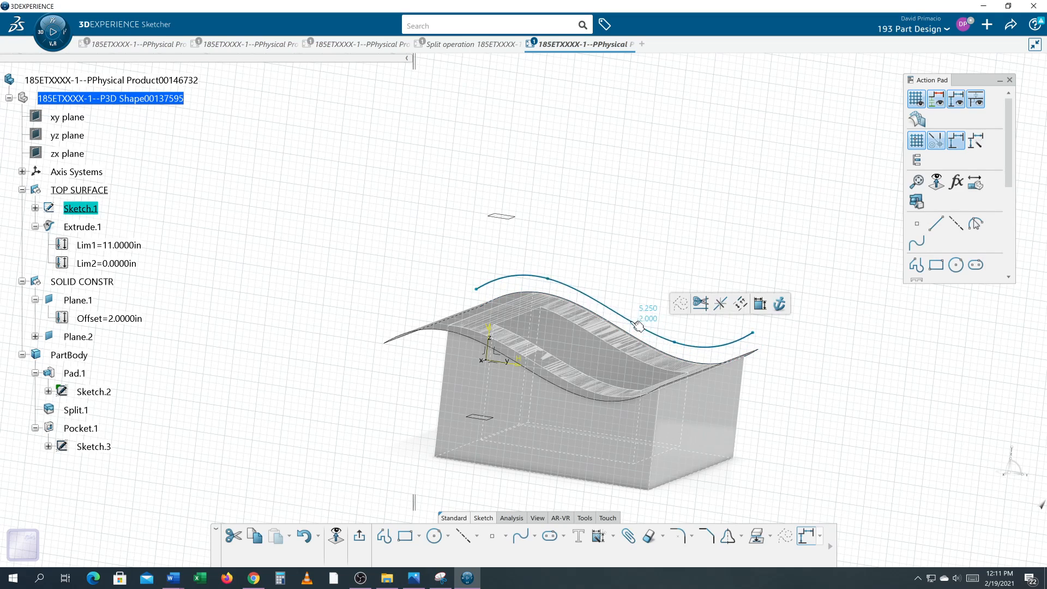
left_click_drag(645, 345, 618, 311)
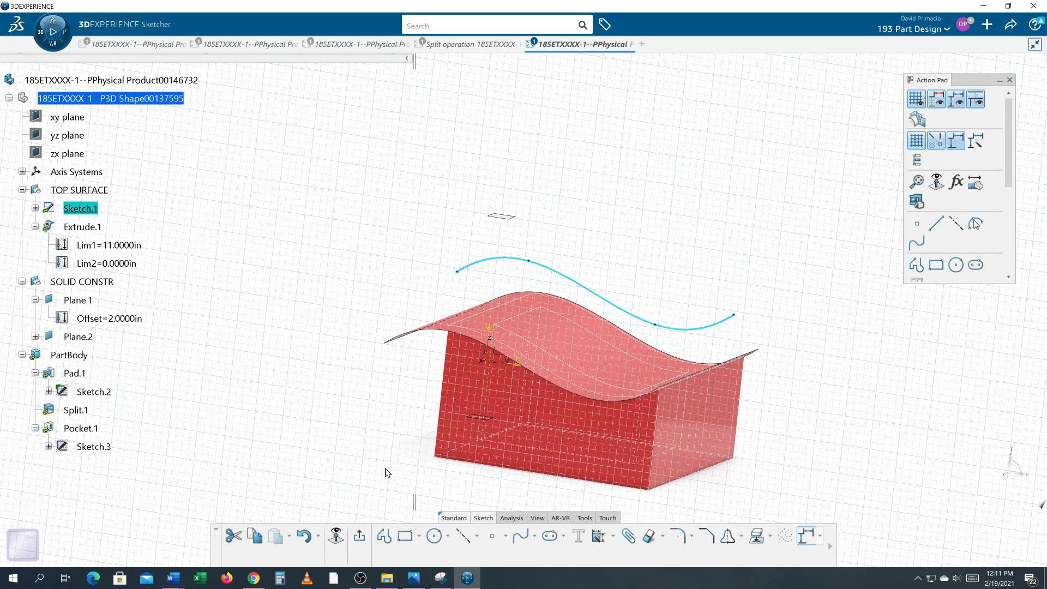
left_click(360, 535)
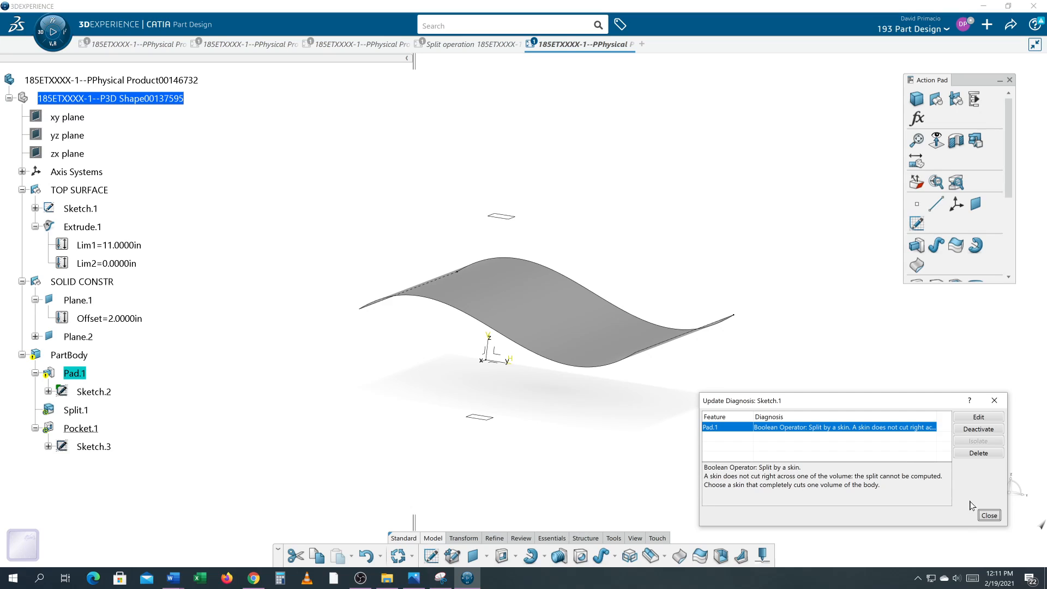
left_click(989, 516)
middle_click_drag(615, 498, 535, 277)
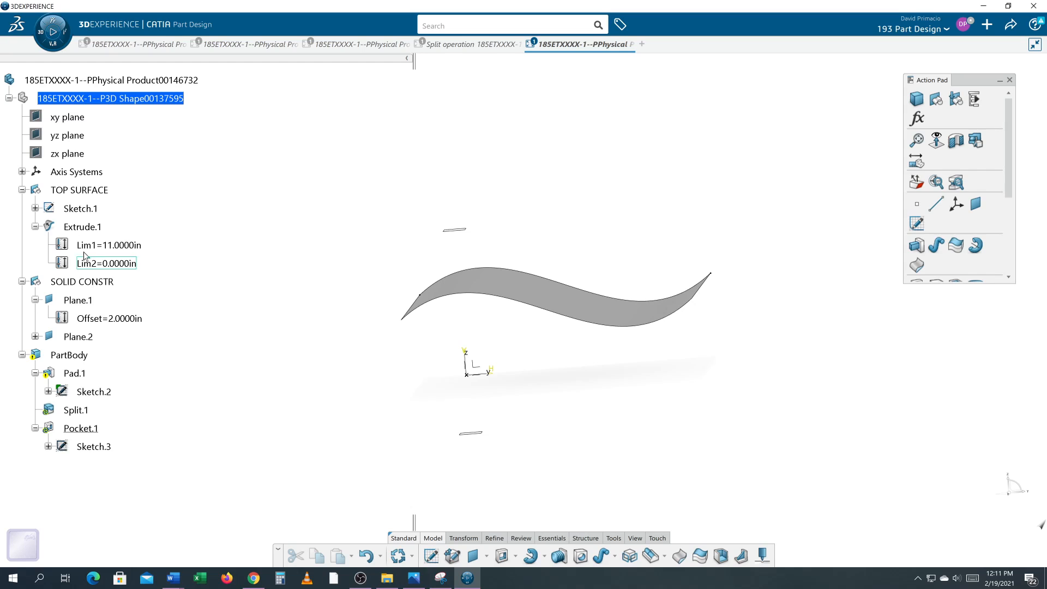
Edit Sketch.1 to shift the wavy curve back sideways over the whole block, exit the sketch, and inspect the updated part.
double_click(82, 210)
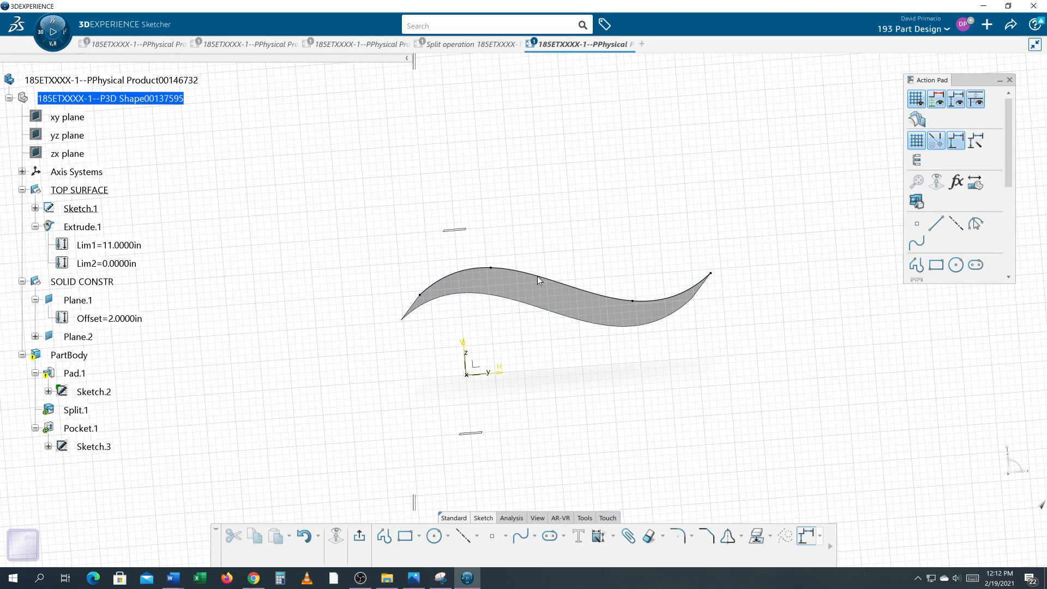
left_click(539, 281)
left_click_drag(539, 281, 584, 282)
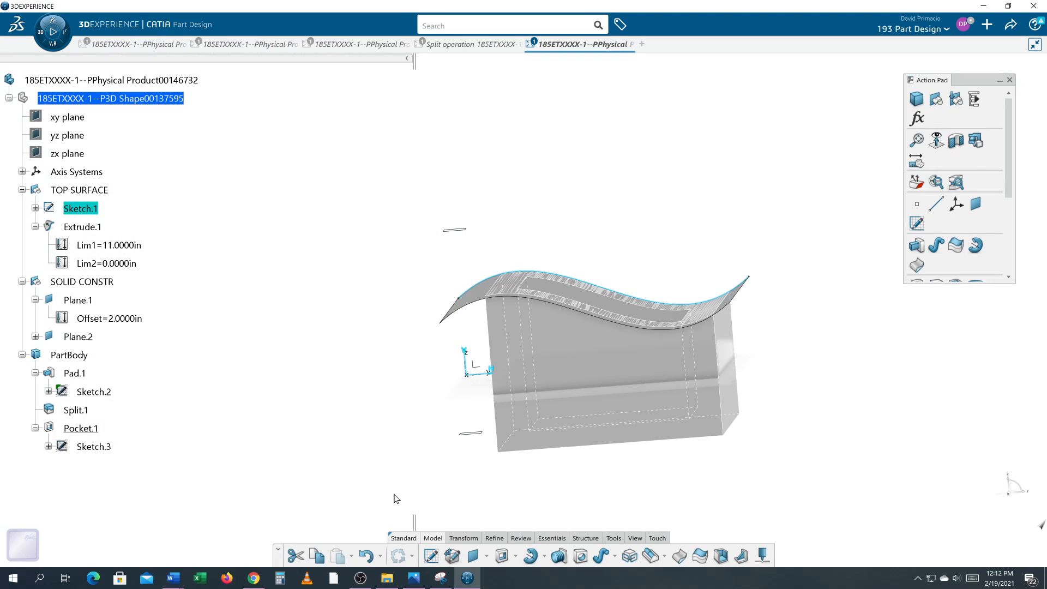
left_click_drag(522, 475, 480, 455)
middle_click_drag(605, 401, 664, 435)
middle_click_drag(685, 364, 701, 394)
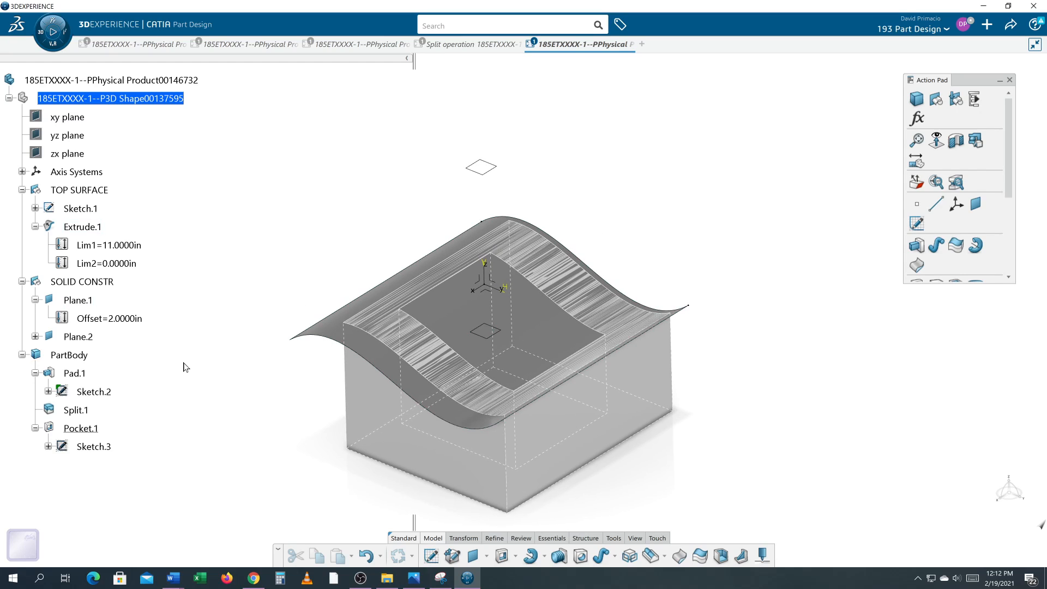
Edit Sketch.1 to raise the whole wavy curve well above the upper reference plane, exit the sketch, and inspect the pocket opening.
double_click(68, 210)
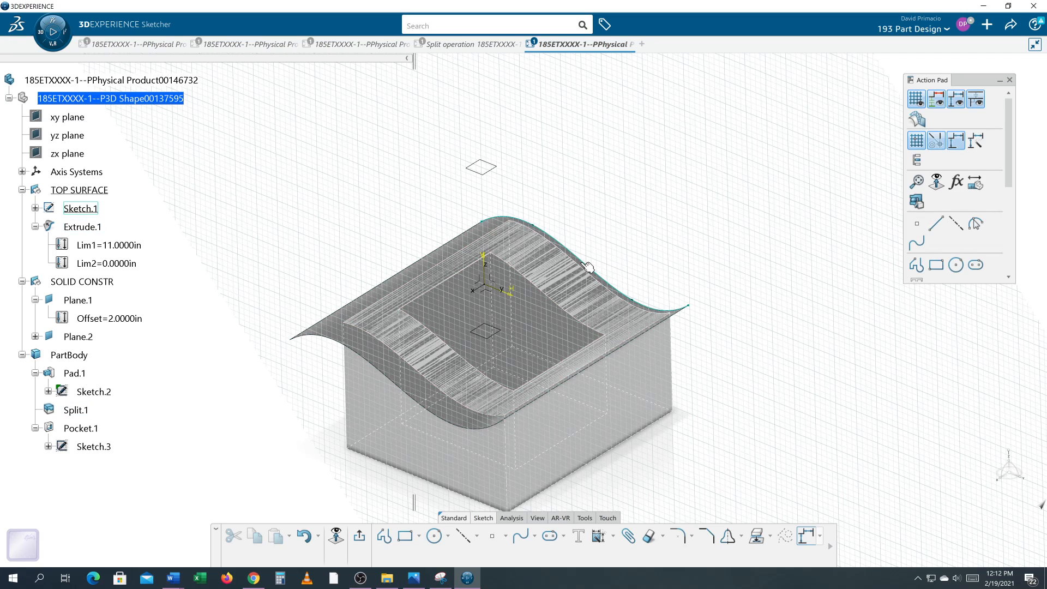
mouse_move(587, 267)
left_mouse_down()
mouse_move(593, 213)
mouse_move(581, 180)
mouse_move(600, 181)
mouse_move(606, 166)
left_mouse_up()
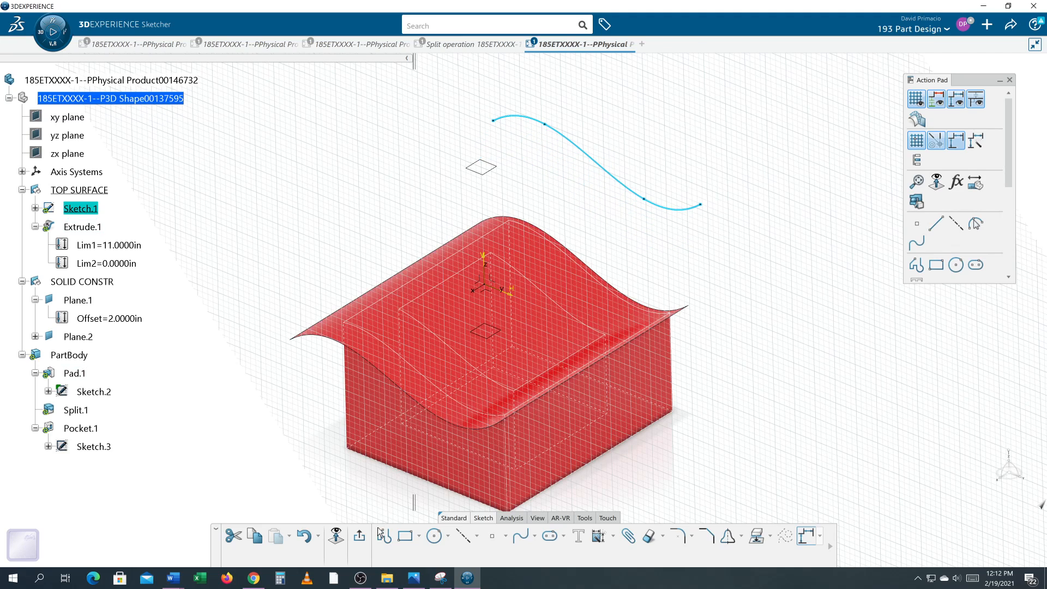
left_click(360, 539)
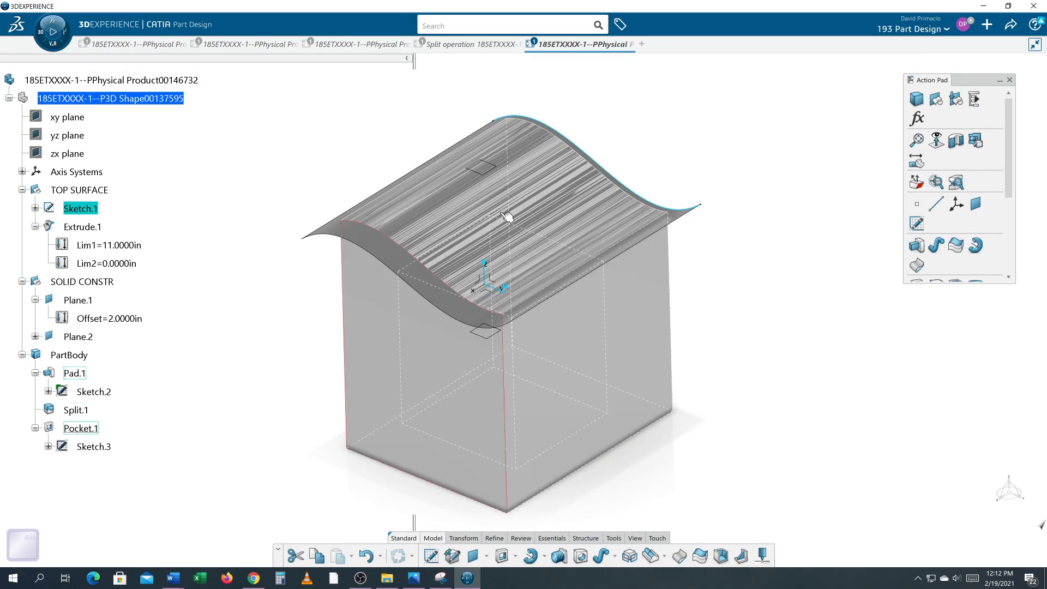
mouse_move(247, 421)
middle_mouse_down()
mouse_move(334, 444)
mouse_move(390, 395)
mouse_move(430, 316)
mouse_move(424, 303)
mouse_move(383, 336)
mouse_move(379, 358)
mouse_move(404, 381)
mouse_move(484, 390)
mouse_move(608, 332)
mouse_move(598, 337)
mouse_move(542, 293)
mouse_move(406, 300)
mouse_move(355, 367)
mouse_move(594, 393)
mouse_move(491, 524)
mouse_move(348, 539)
mouse_move(326, 460)
mouse_move(350, 402)
mouse_move(327, 415)
middle_mouse_up()
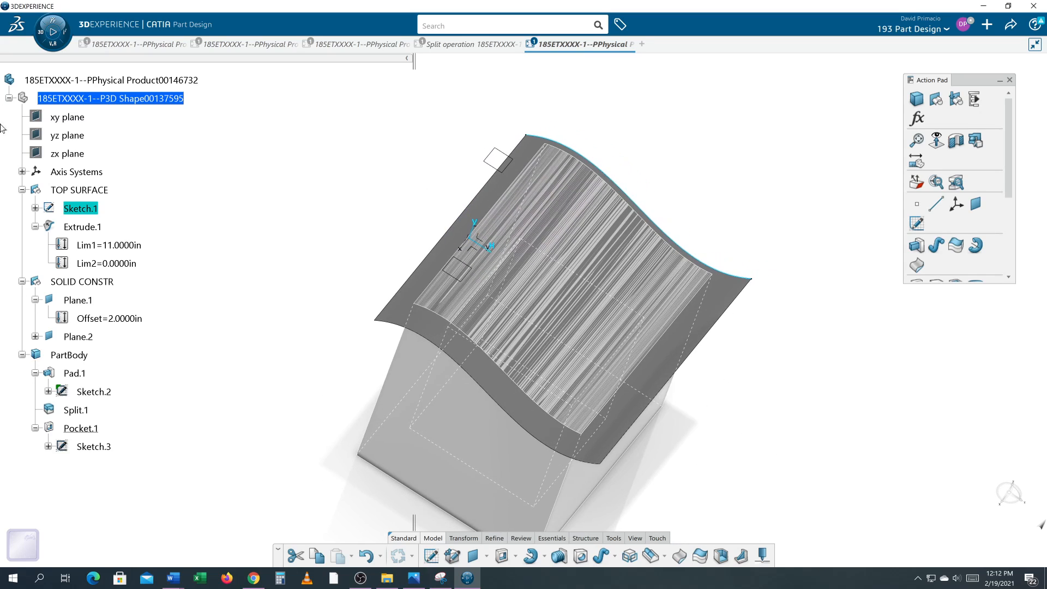
Hide the TOP SURFACE geometrical set and inspect the bare top of the block.
right_click(94, 190)
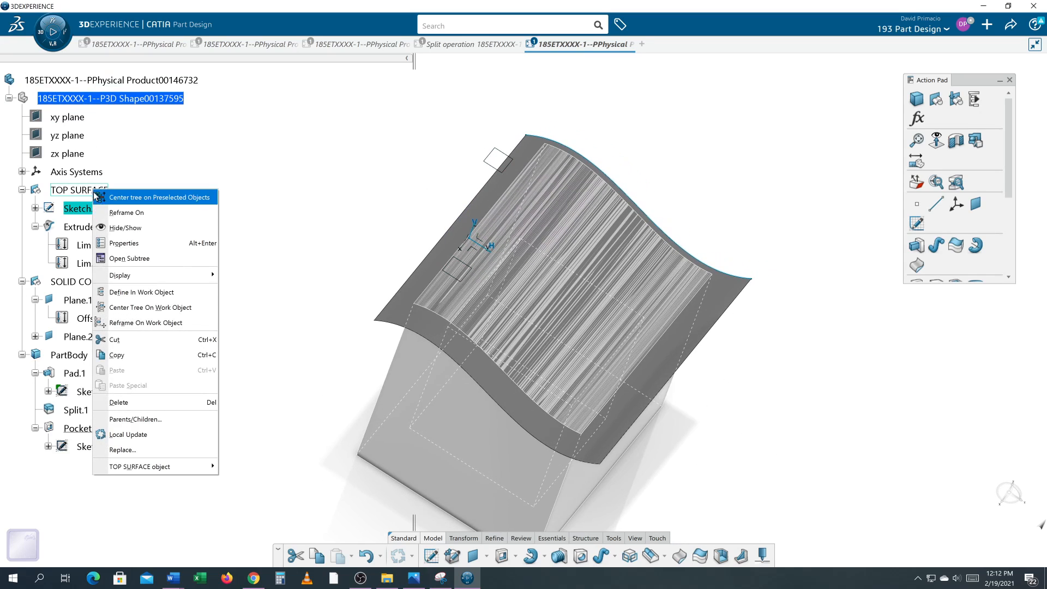
left_click(103, 228)
middle_click_drag(726, 389, 703, 316)
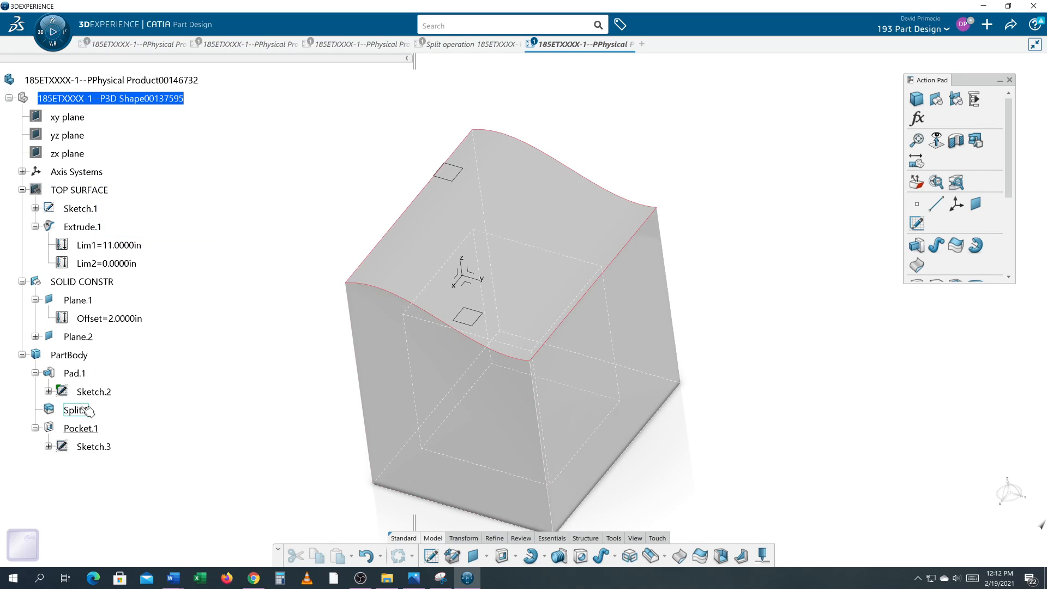
Set the second limit of Pocket.1 to Up to surface with the block's wavy top face as the limit, and inspect the opened pocket.
left_click(84, 435)
double_click(82, 430)
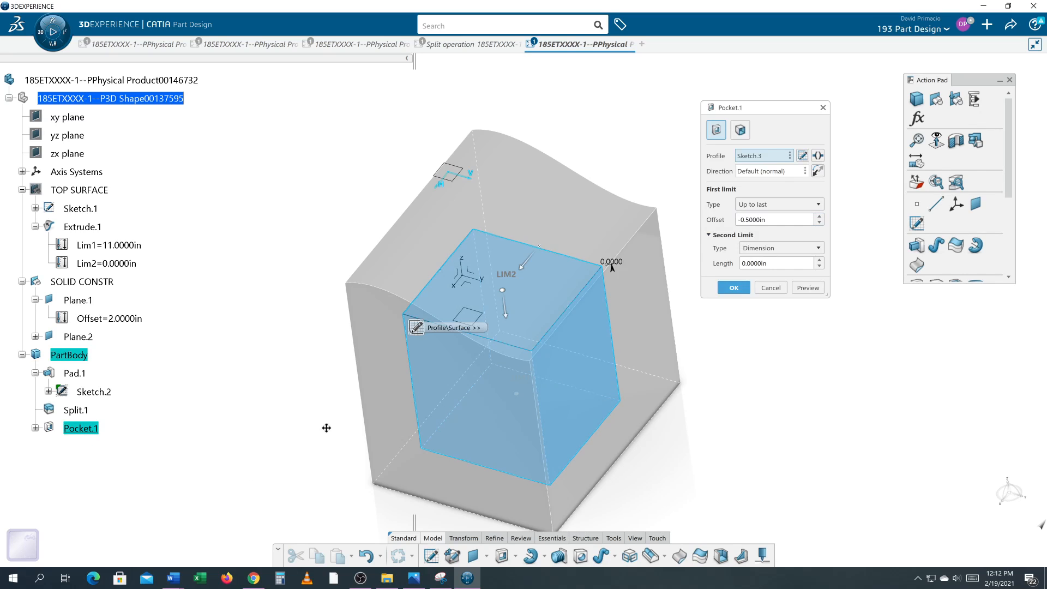
mouse_move(327, 428)
middle_mouse_down()
mouse_move(335, 408)
mouse_move(334, 428)
middle_mouse_up()
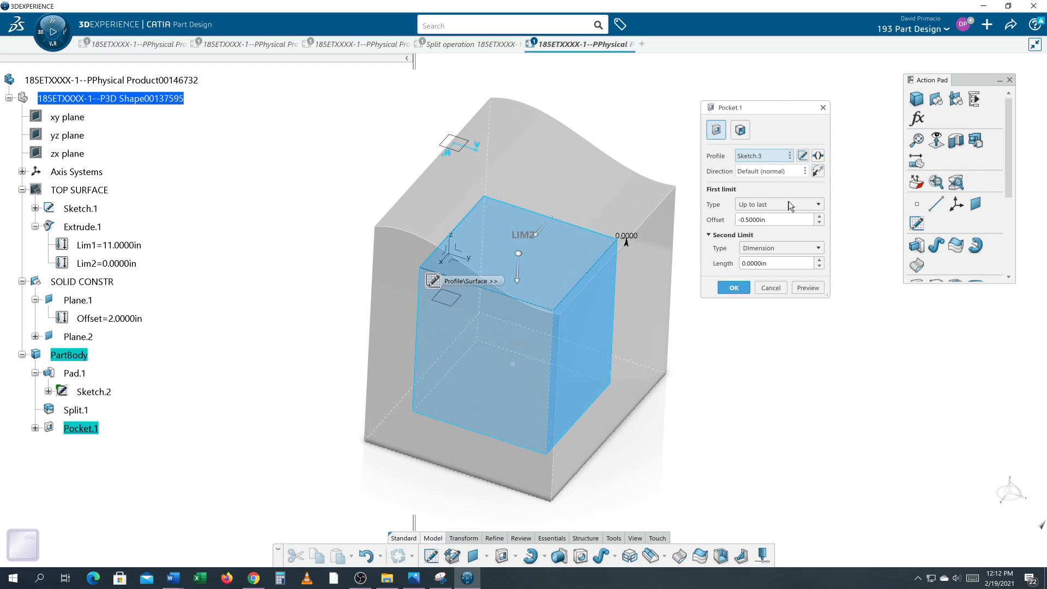
left_click(739, 219)
type("-")
middle_click_drag(635, 491, 542, 402)
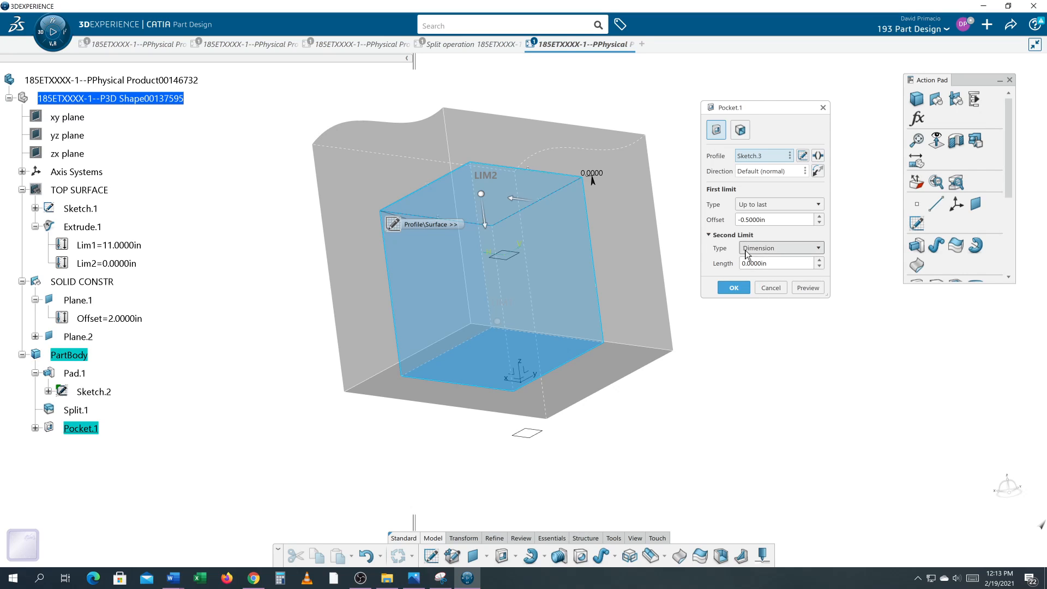
middle_click_drag(715, 424, 720, 454)
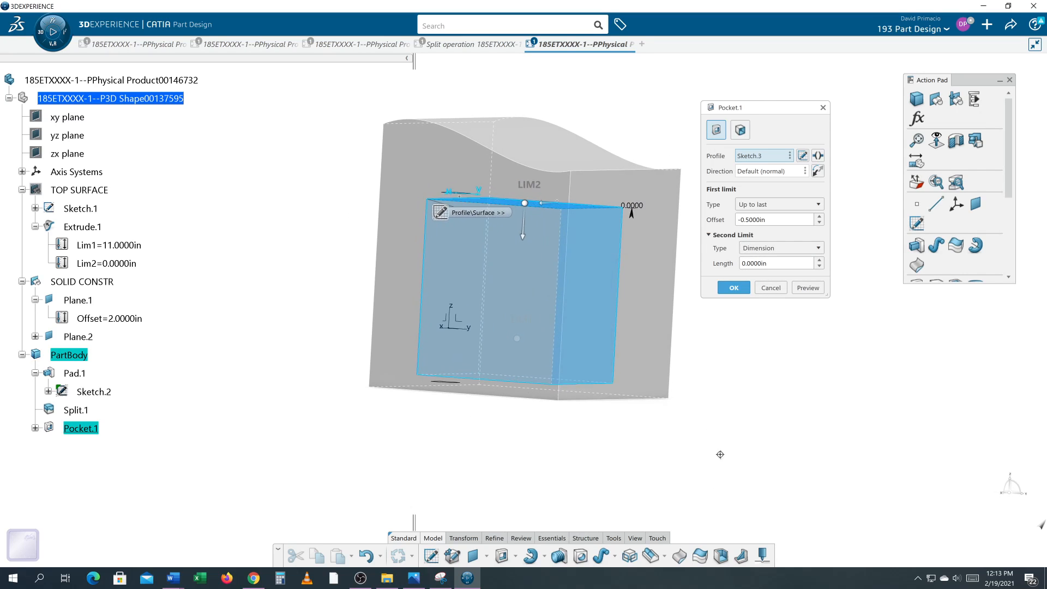
left_click(759, 250)
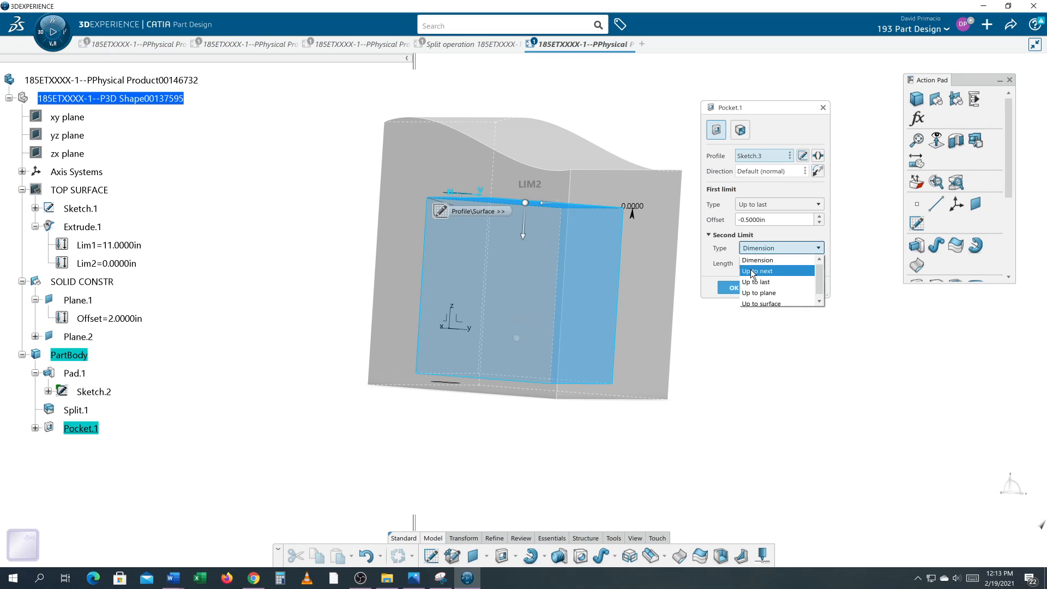
left_click(748, 302)
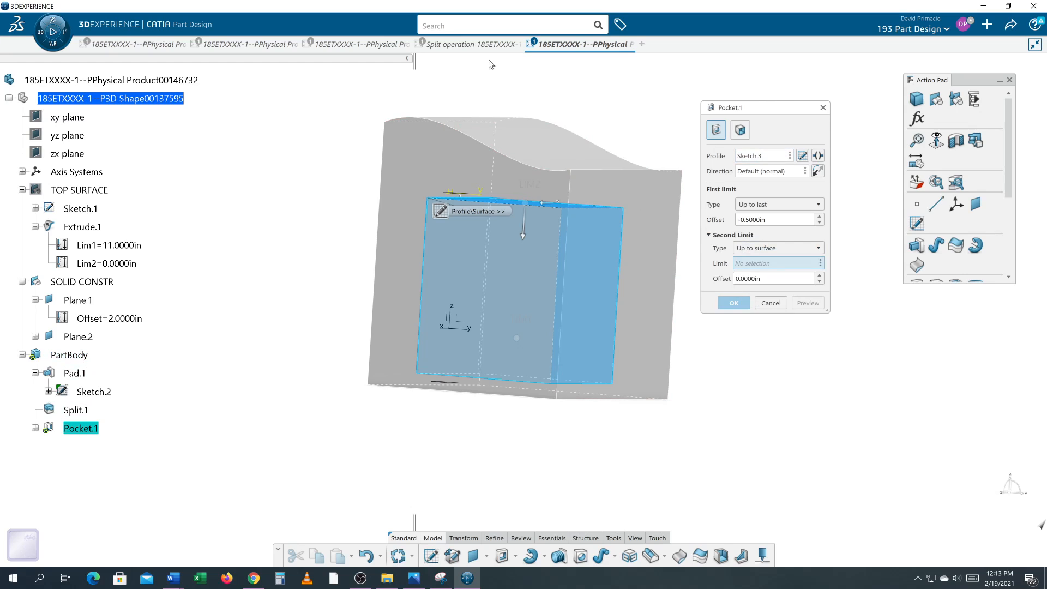
left_click(555, 141)
middle_click_drag(305, 432, 274, 419)
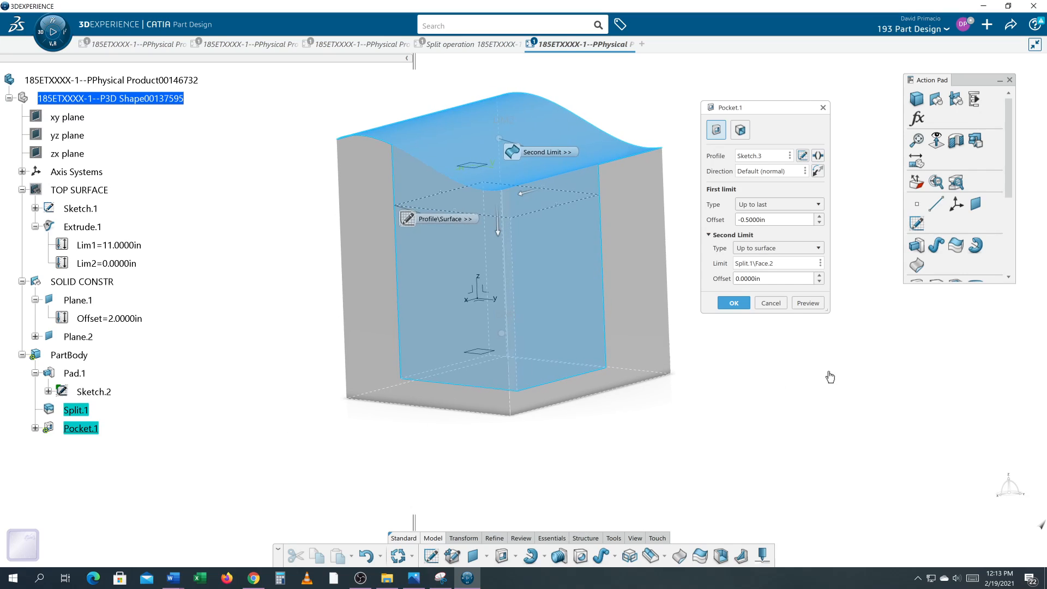
left_click(734, 303)
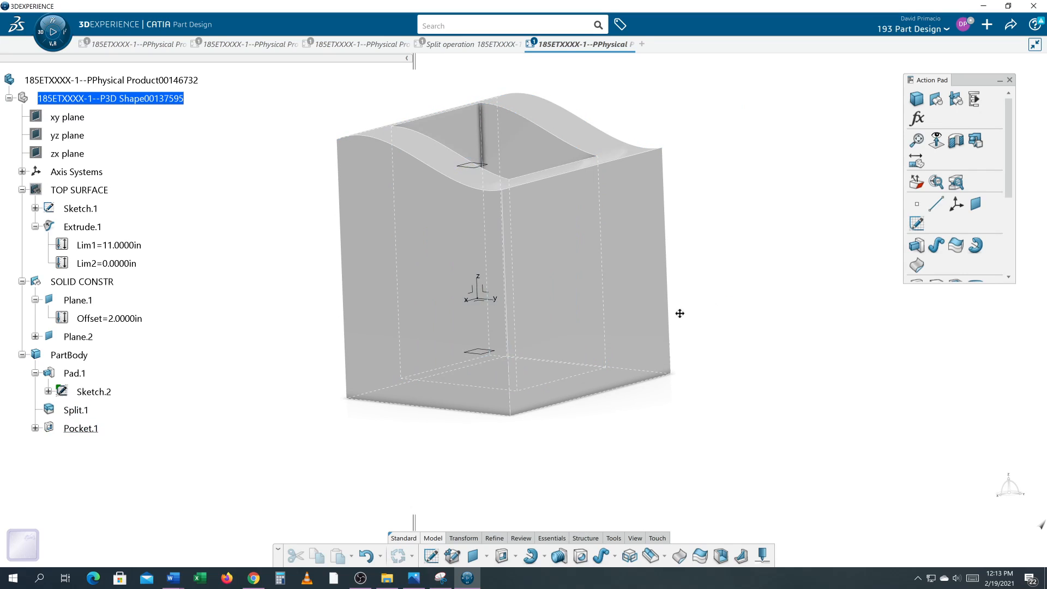
middle_click_drag(616, 344, 543, 311)
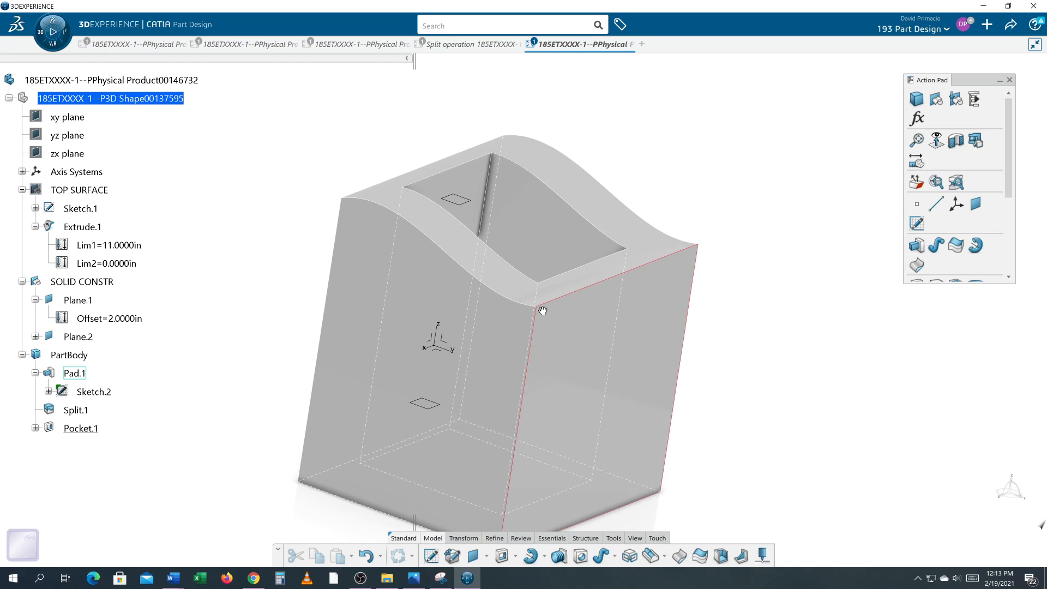
Open Sketch.1 for editing and show the hidden TOP SURFACE geometrical set.
double_click(84, 210)
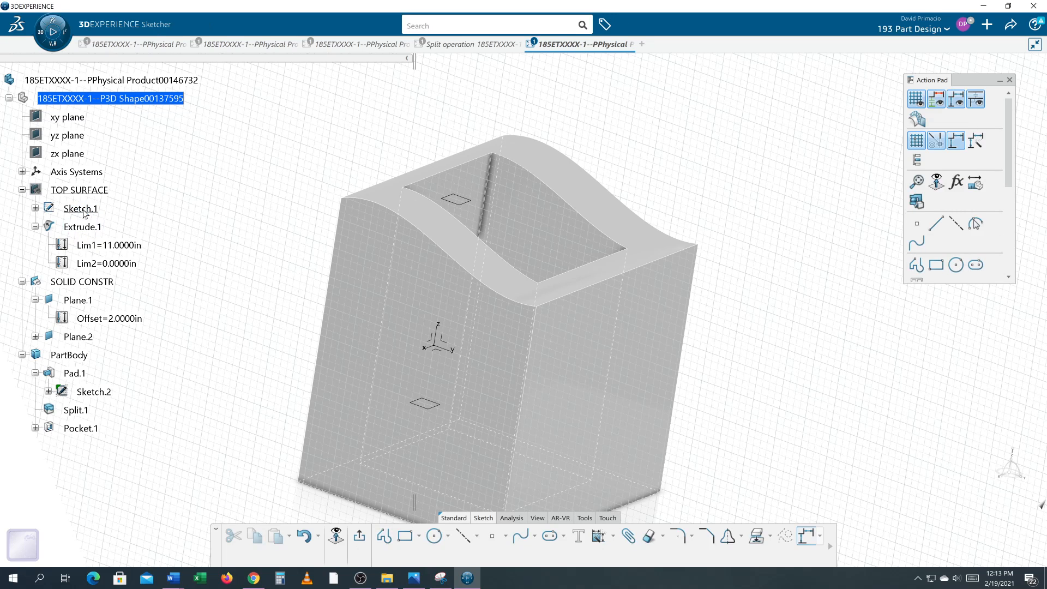
left_click(84, 211)
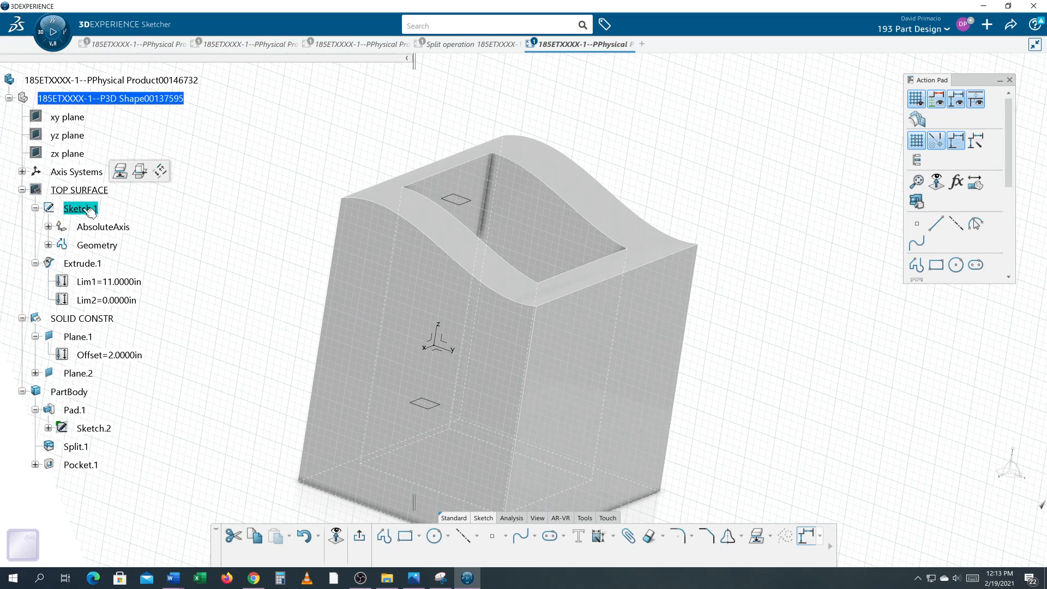
right_click(63, 192)
left_click(63, 229)
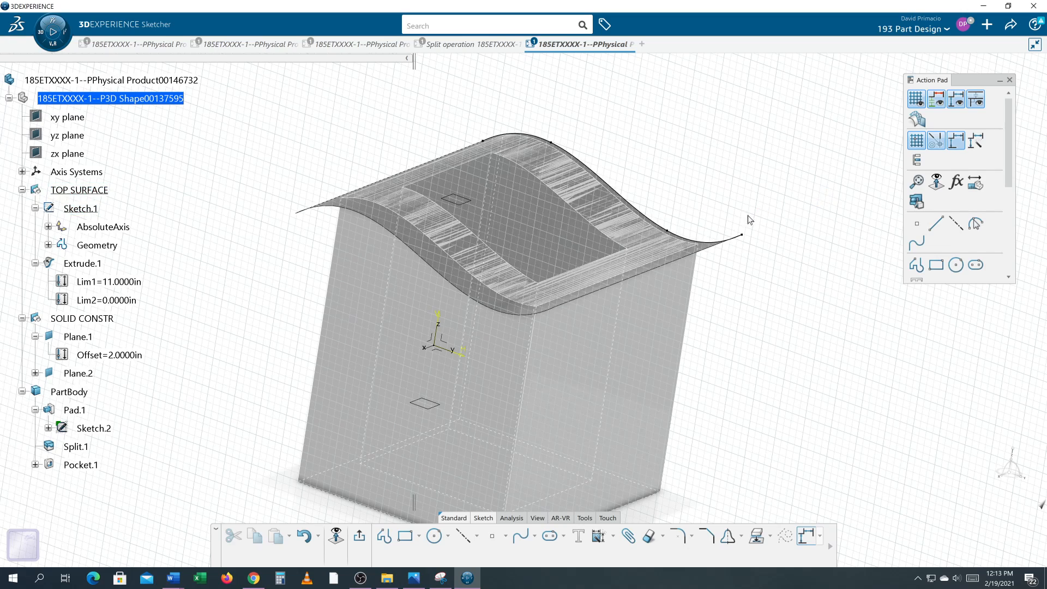
Move the whole wavy curve higher above the block, exit the sketch, and inspect the updated pad and pocket.
left_click(648, 214)
left_click_drag(648, 214, 671, 141)
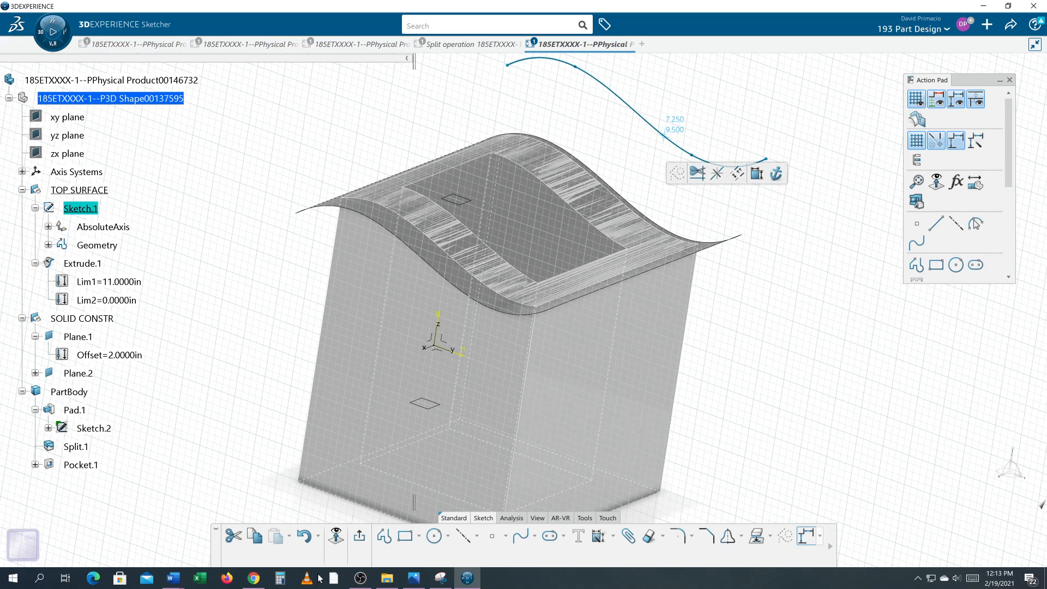
left_click(470, 509)
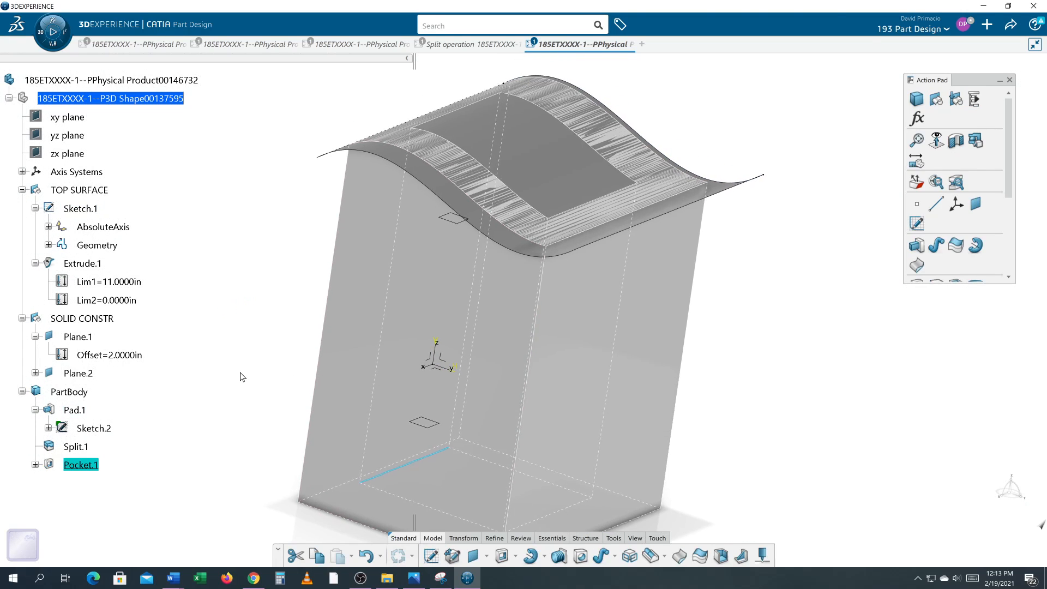
middle_click_drag(239, 376, 472, 307)
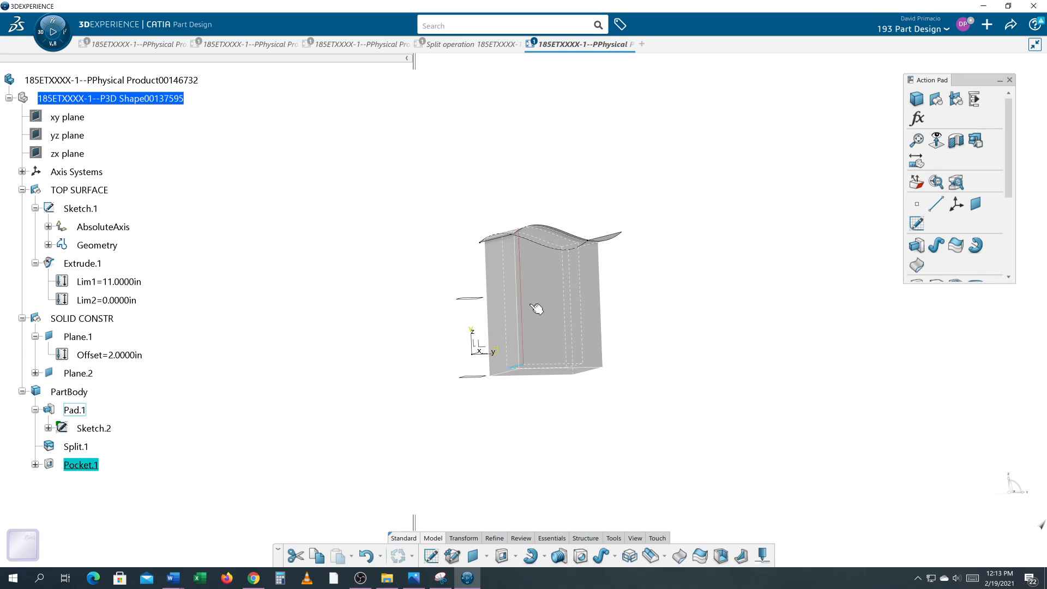
middle_click_drag(625, 327, 426, 315)
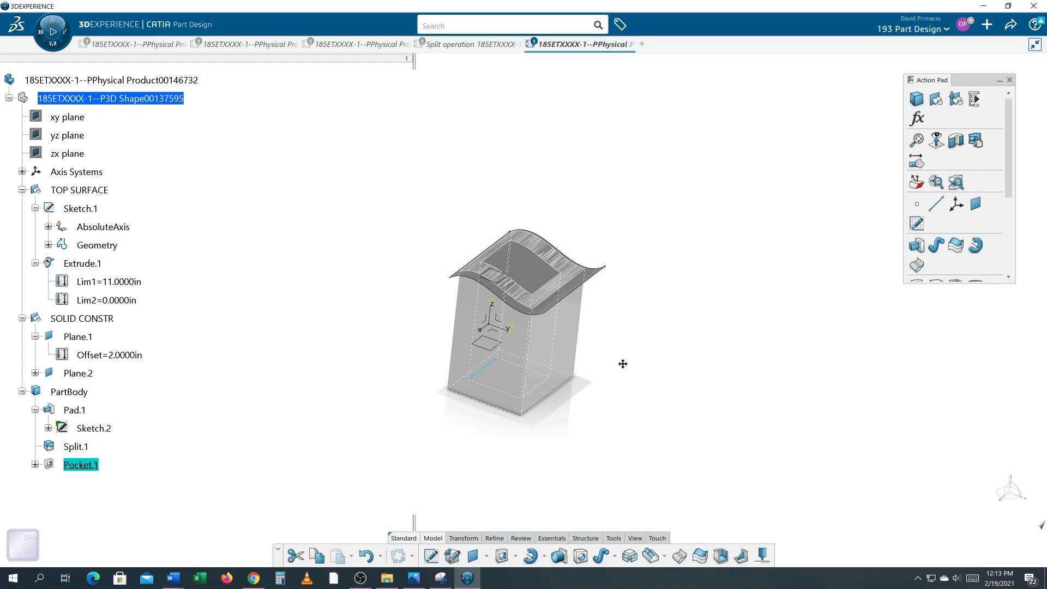
Hide the TOP SURFACE geometrical set again and inspect the raised wavy block with its pocket.
middle_click_drag(623, 364, 594, 350)
right_click(61, 191)
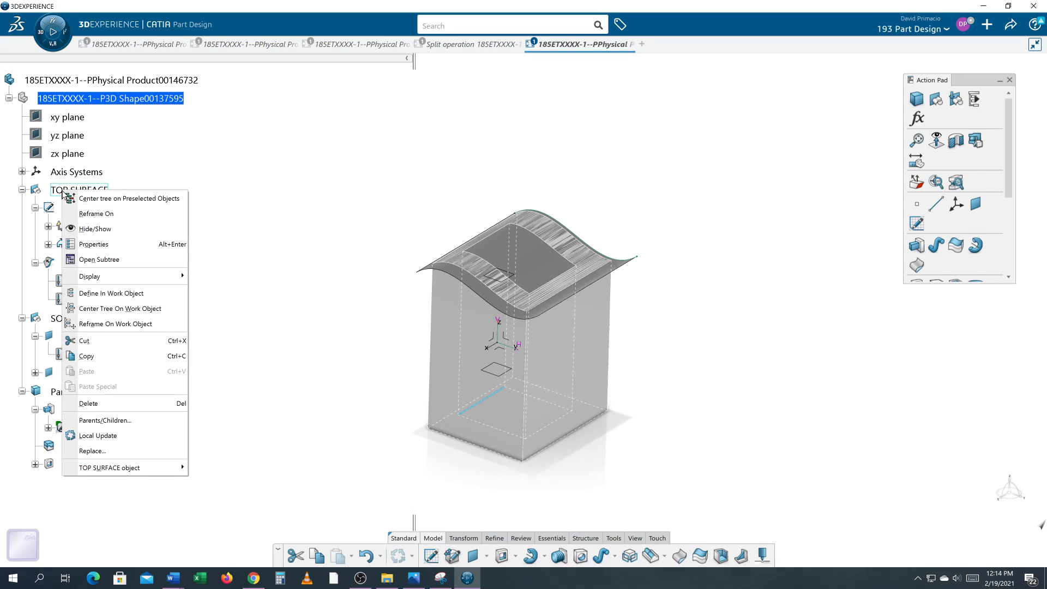
left_click(65, 229)
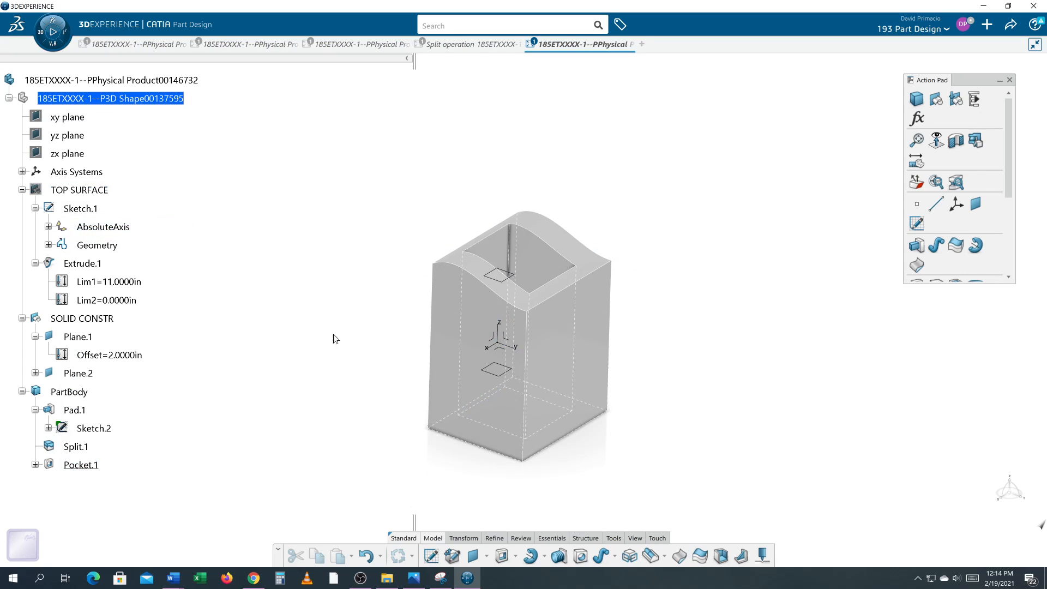
middle_click_drag(340, 384, 381, 324)
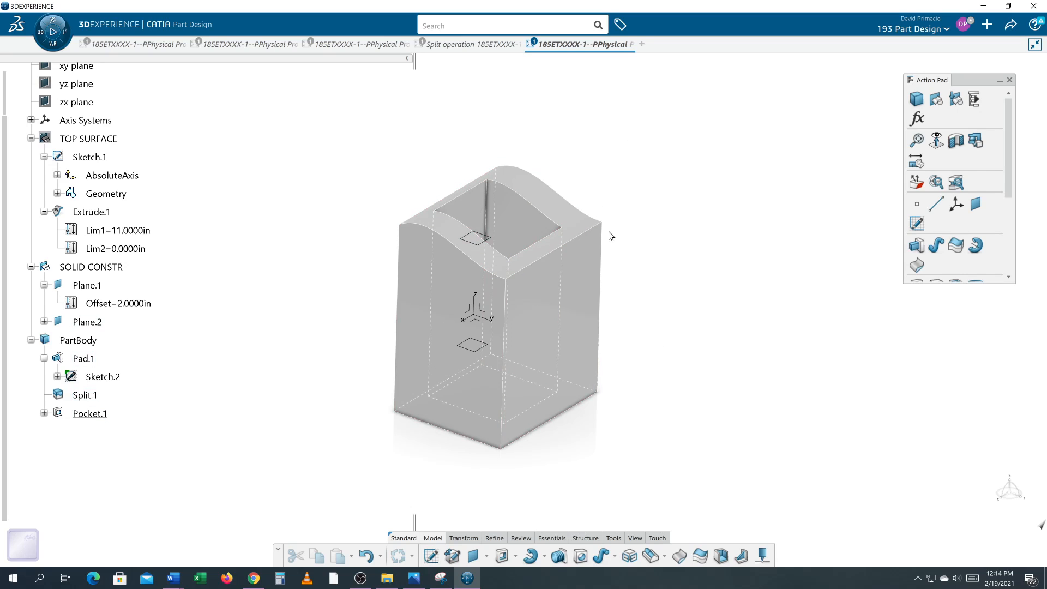
middle_click_drag(381, 420, 396, 417)
scroll(396, 418, "up", 1)
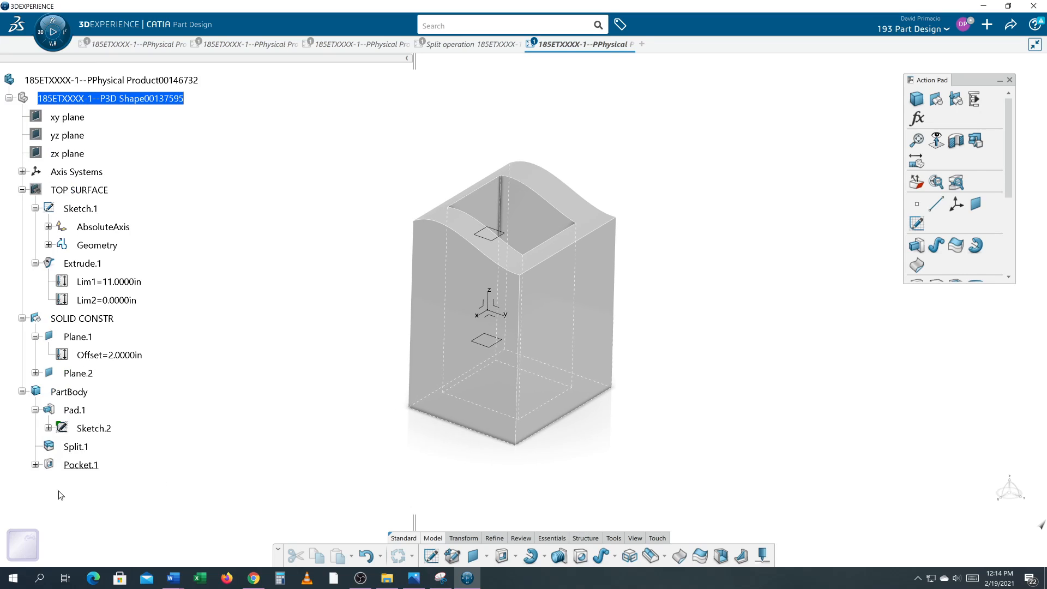
Open the Pad.1 definition to review its profile and limits, and close it without changes.
left_click(83, 410)
double_click(392, 399)
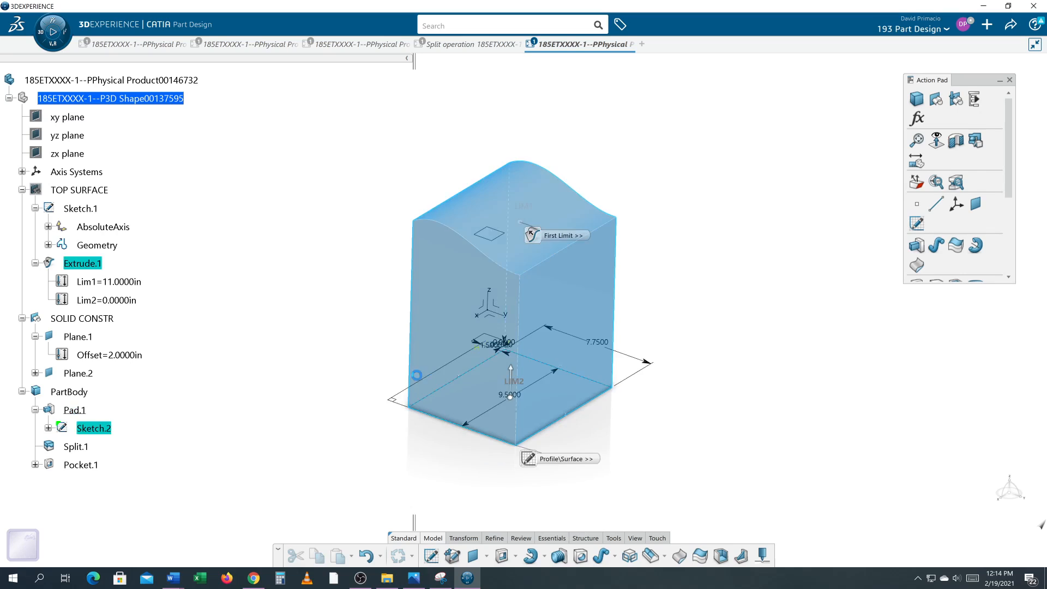
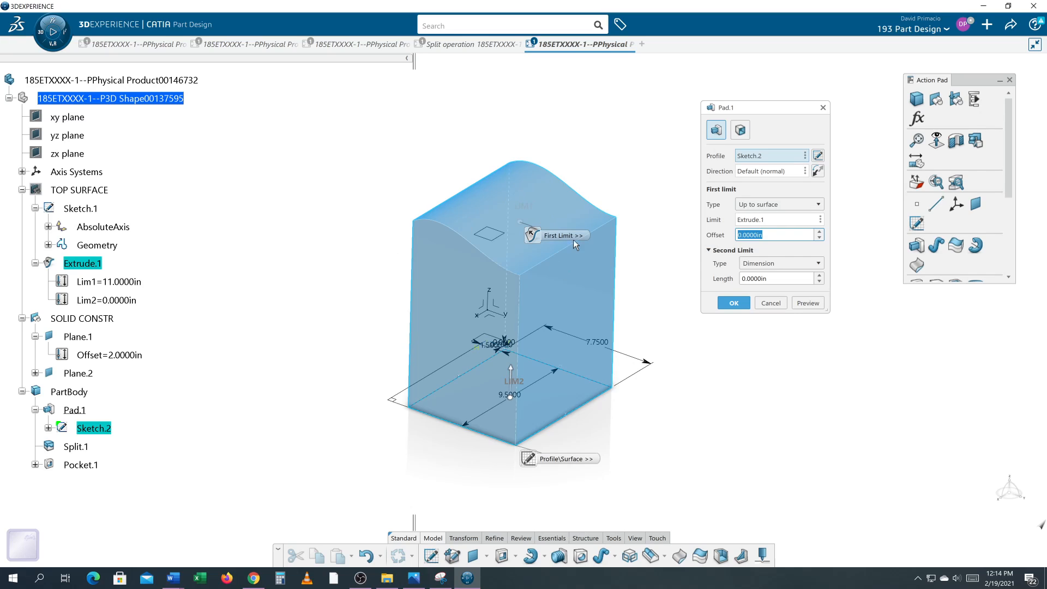
left_click(733, 303)
left_click(712, 350)
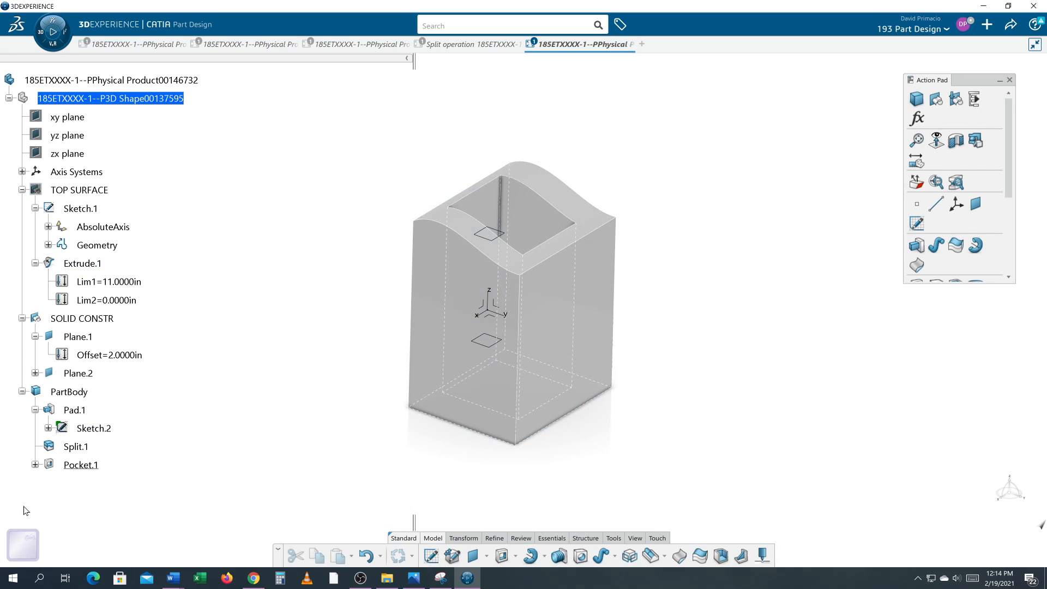
Expand Pocket.1 in the tree, open the pad's profile Sketch.2 to review its dimensions, and exit the sketch.
left_click(35, 465)
double_click(98, 430)
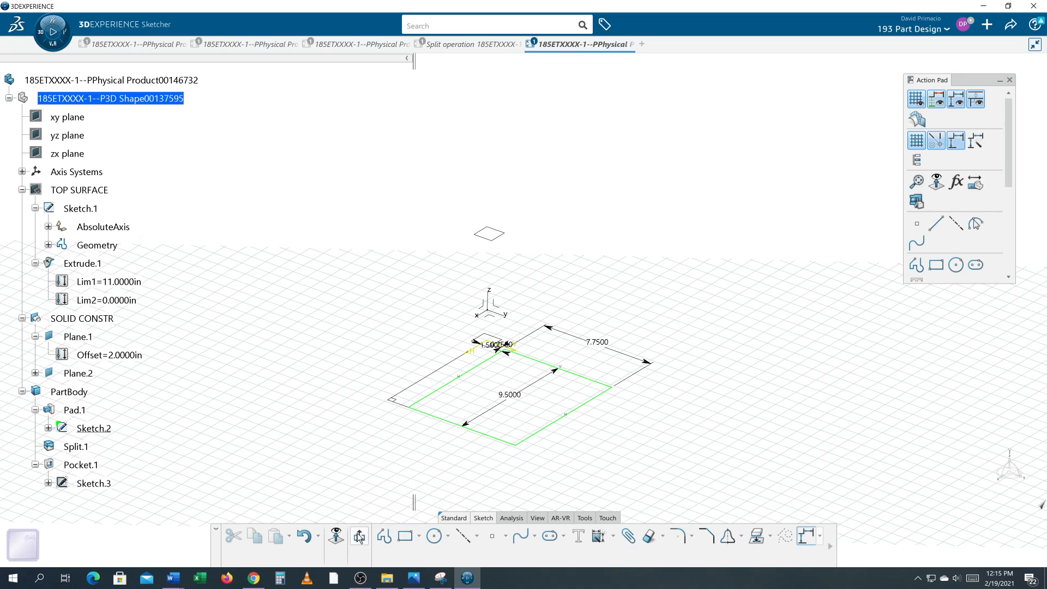
left_click(359, 537)
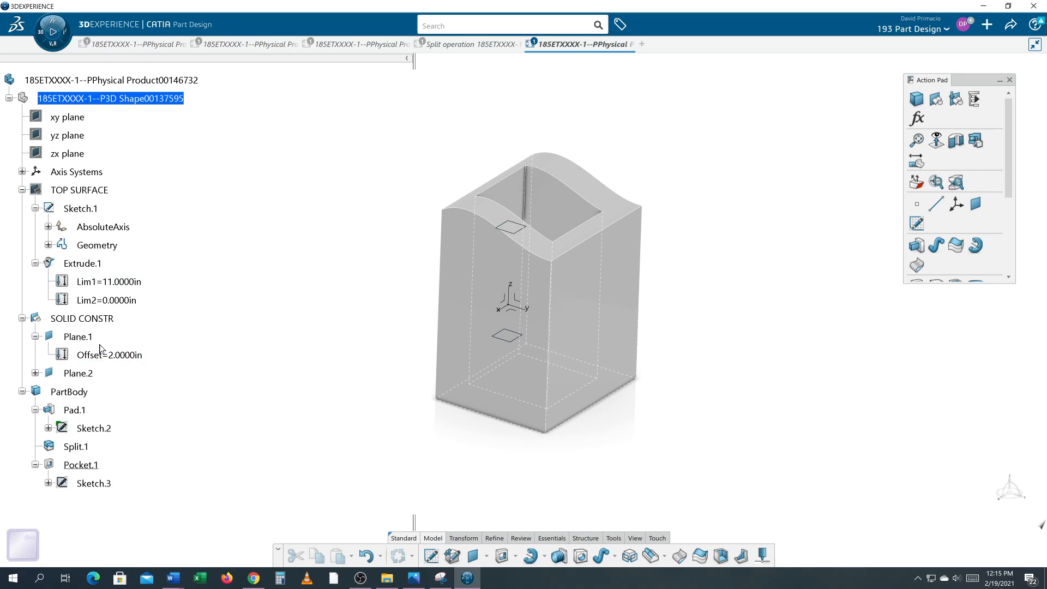
Set the Plane.1 offset to 1 in and view the block from the side.
double_click(129, 357)
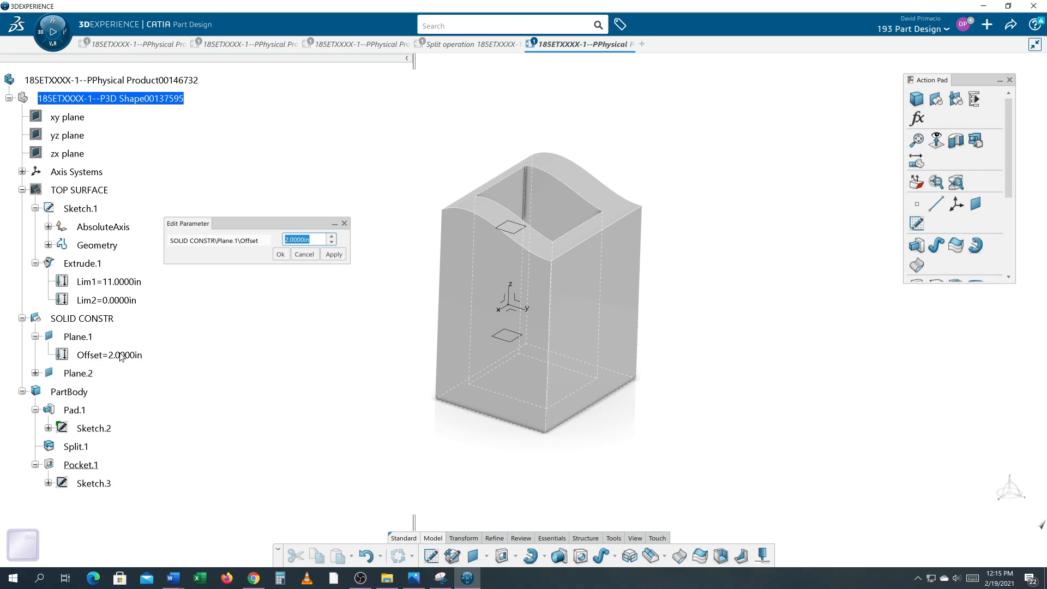
type("1")
key("Return")
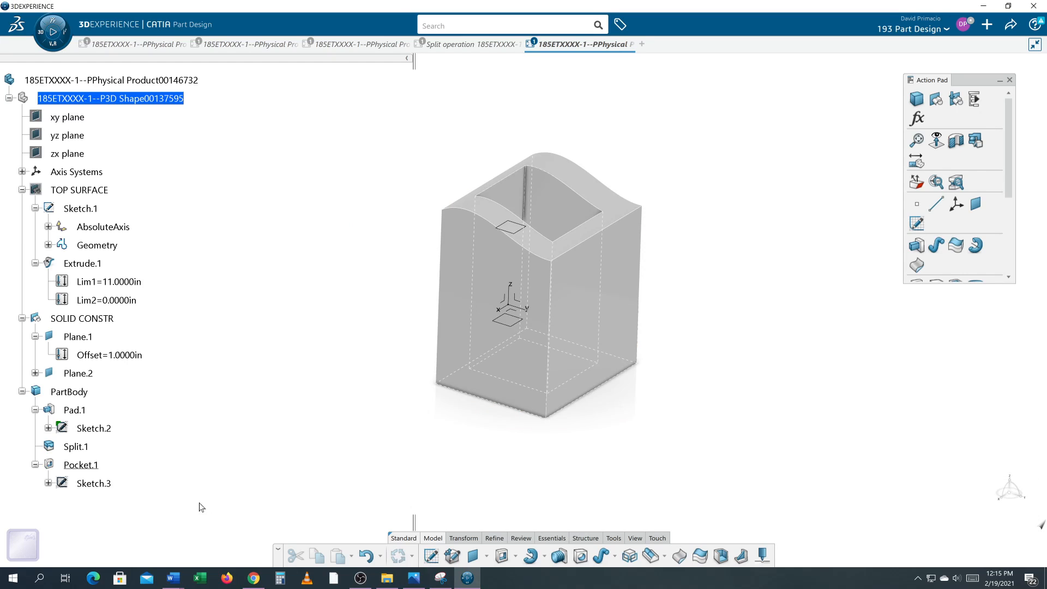
middle_click_drag(297, 402, 416, 367)
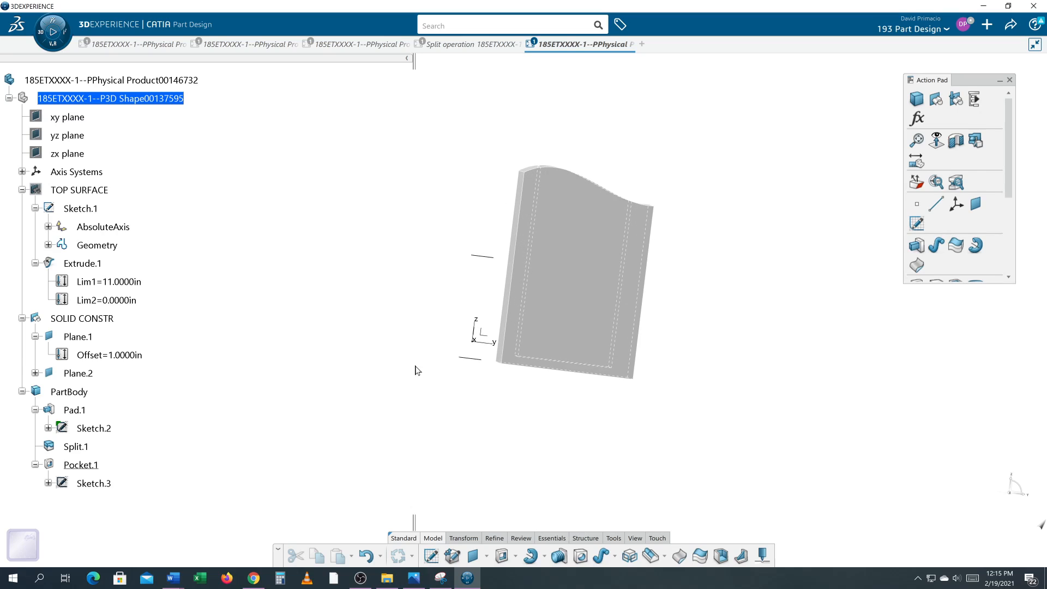
Try Plane.1 offsets of 3 in and 5 in to test how the block's base and pocket floor respond.
double_click(108, 356)
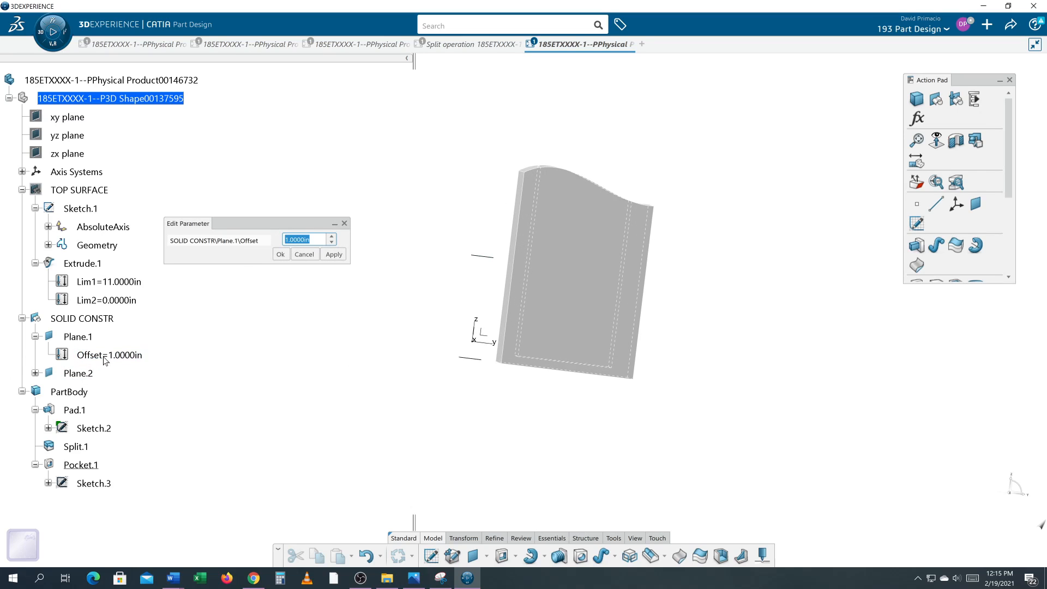
type("3")
key("Return")
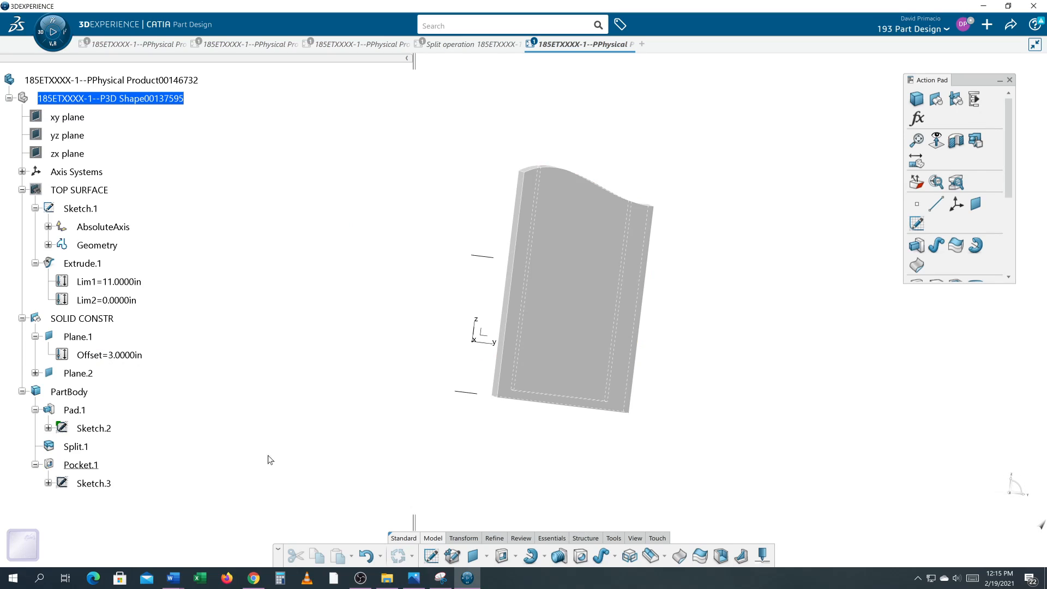
double_click(104, 359)
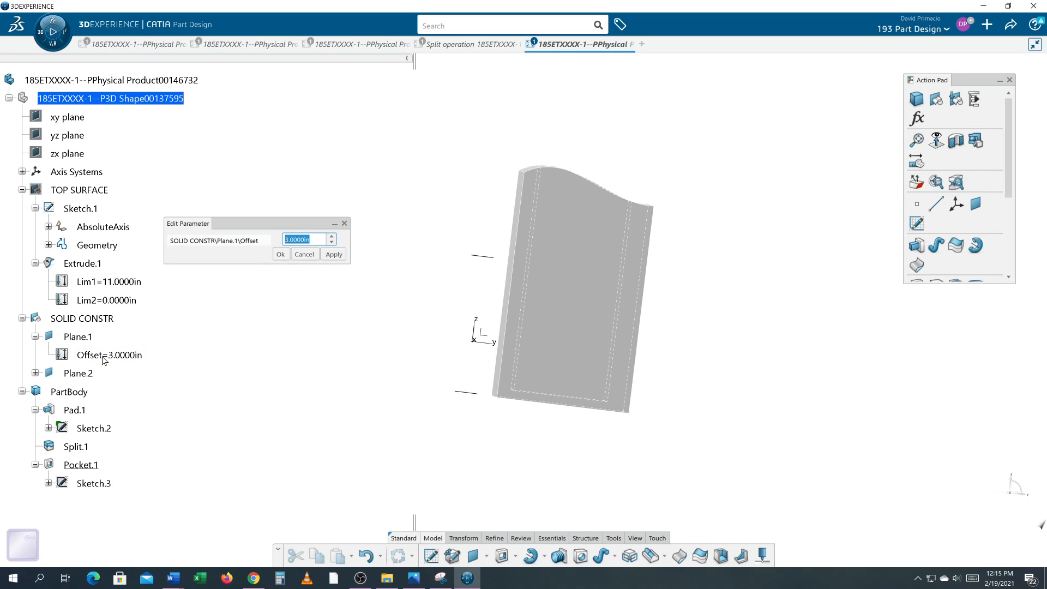
type("5")
key("Return")
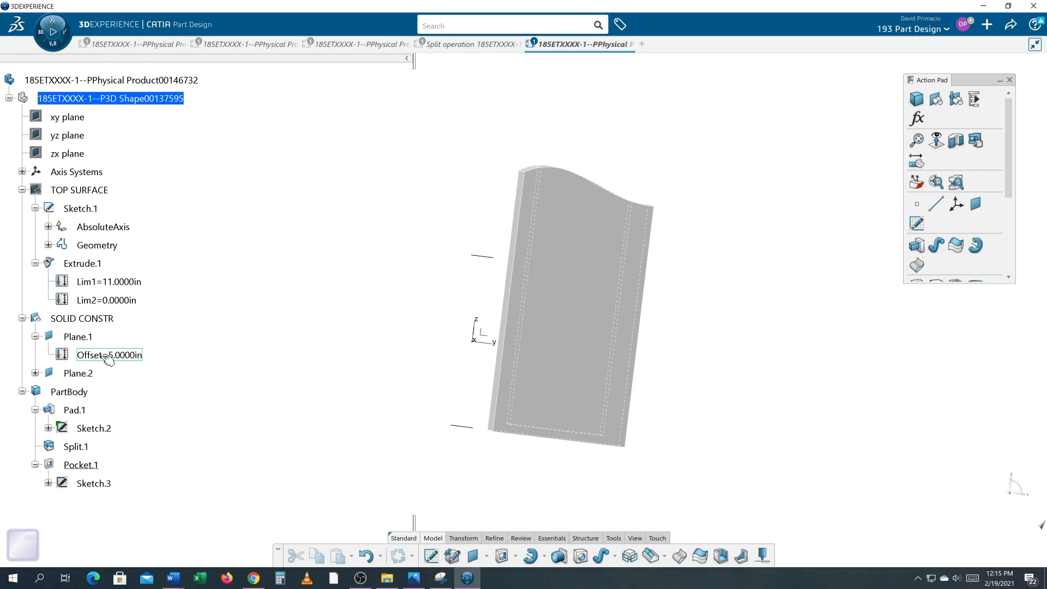
Set the Plane.1 offset back to 1 in and inspect the block and its pocket in an isometric view.
double_click(107, 359)
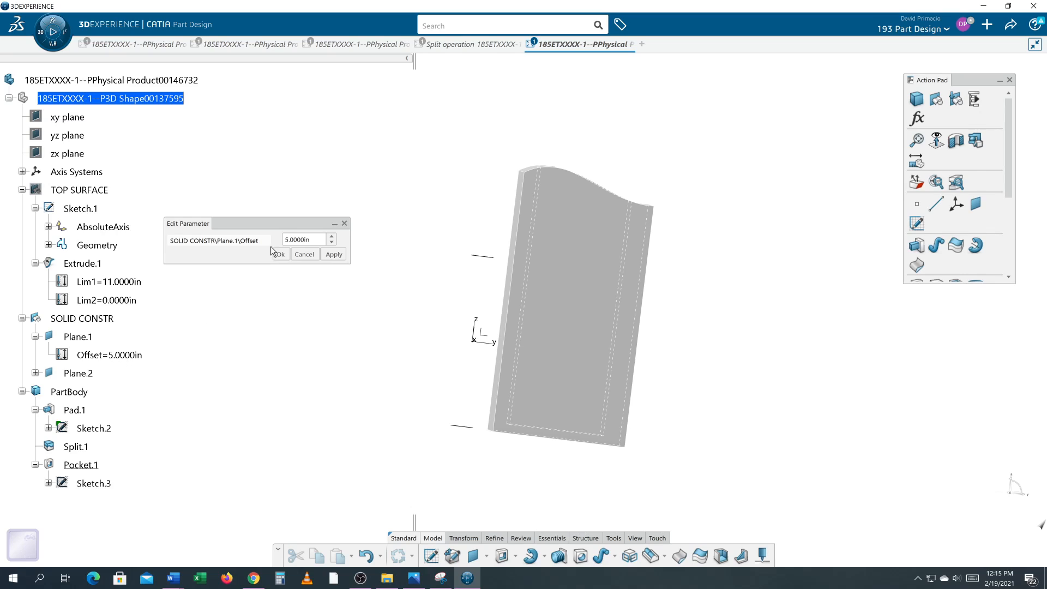
double_click(305, 239)
type("1")
key("Return")
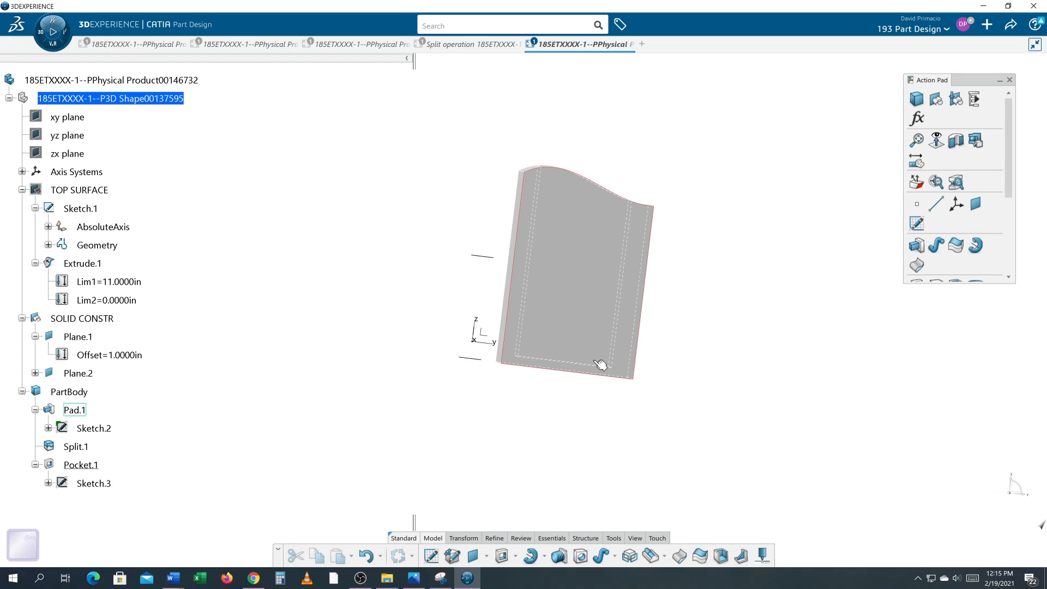
middle_click_drag(438, 414, 355, 480)
middle_click_drag(403, 505, 402, 528)
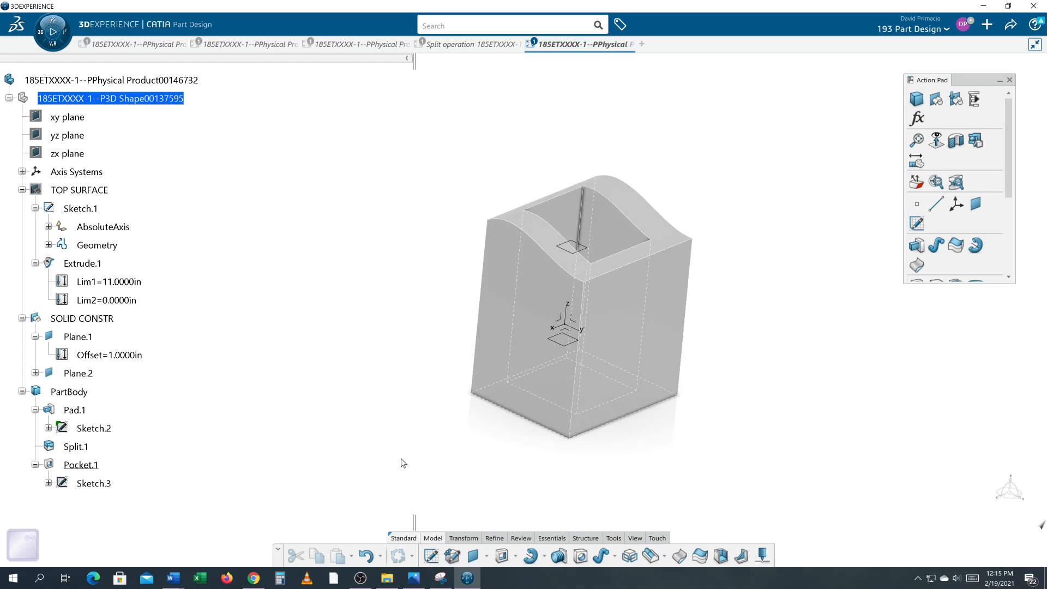
middle_click_drag(377, 412, 404, 446)
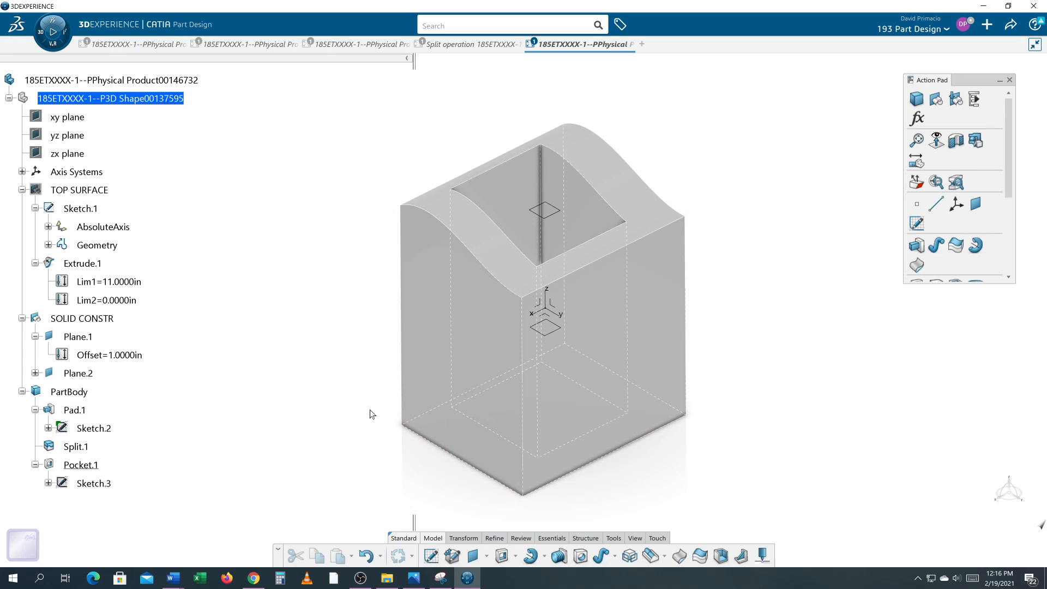
middle_click_drag(362, 451, 350, 454)
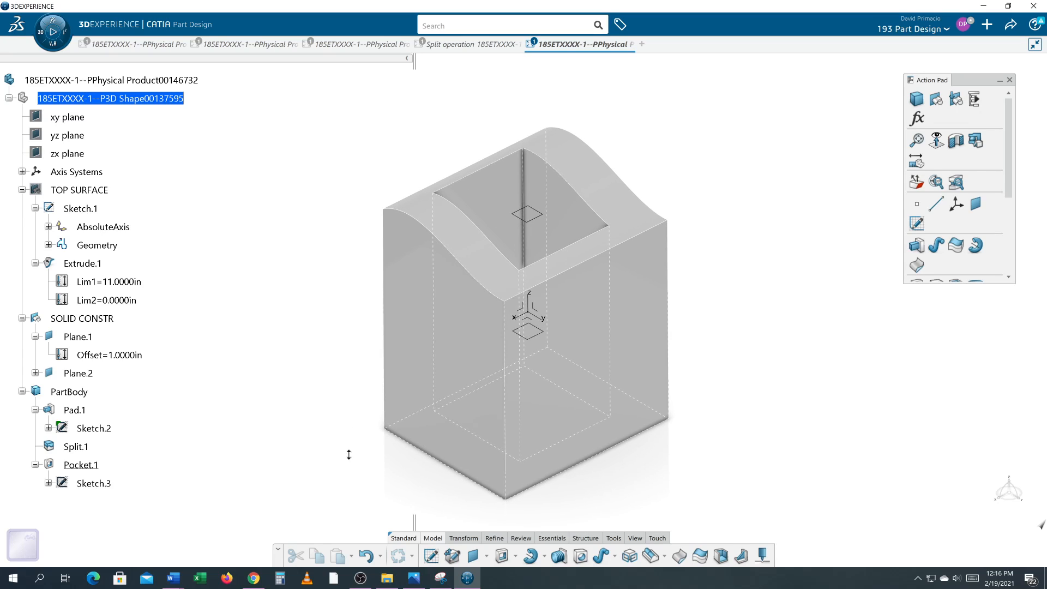